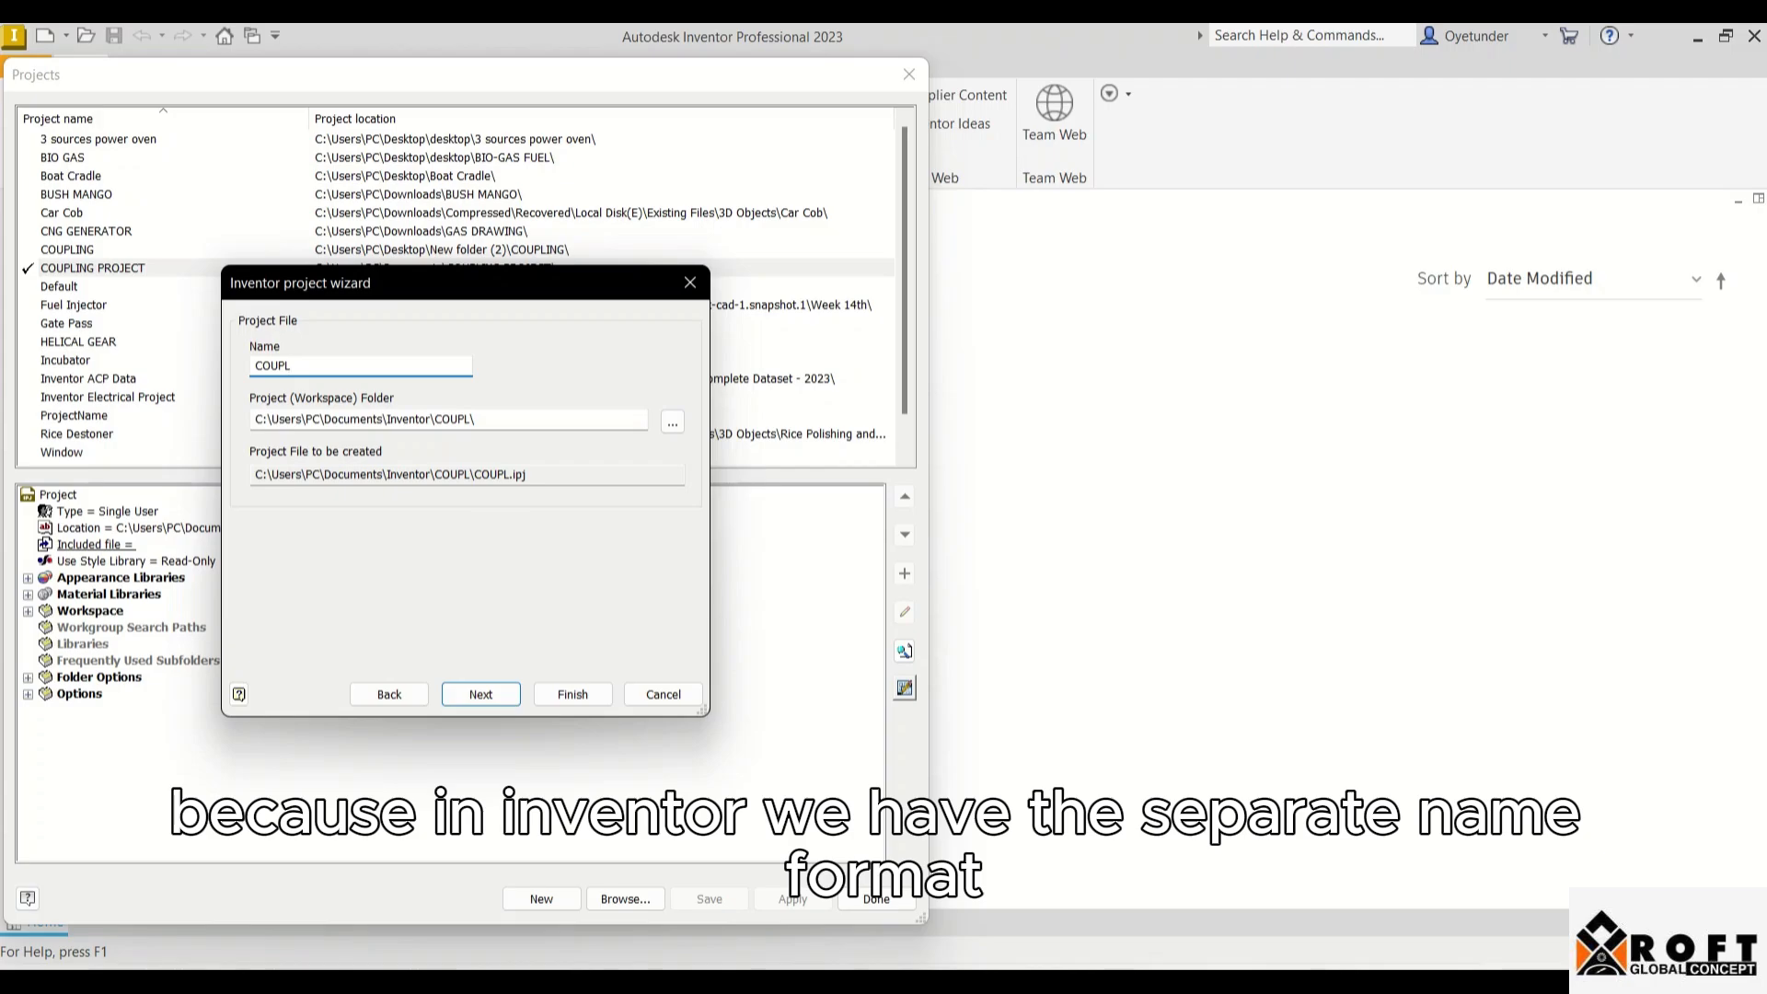
- Complete the new project's name as COUPLE PRACTICE
type("IN")
key("BackSpace")
key("BackSpace")
type("E ")
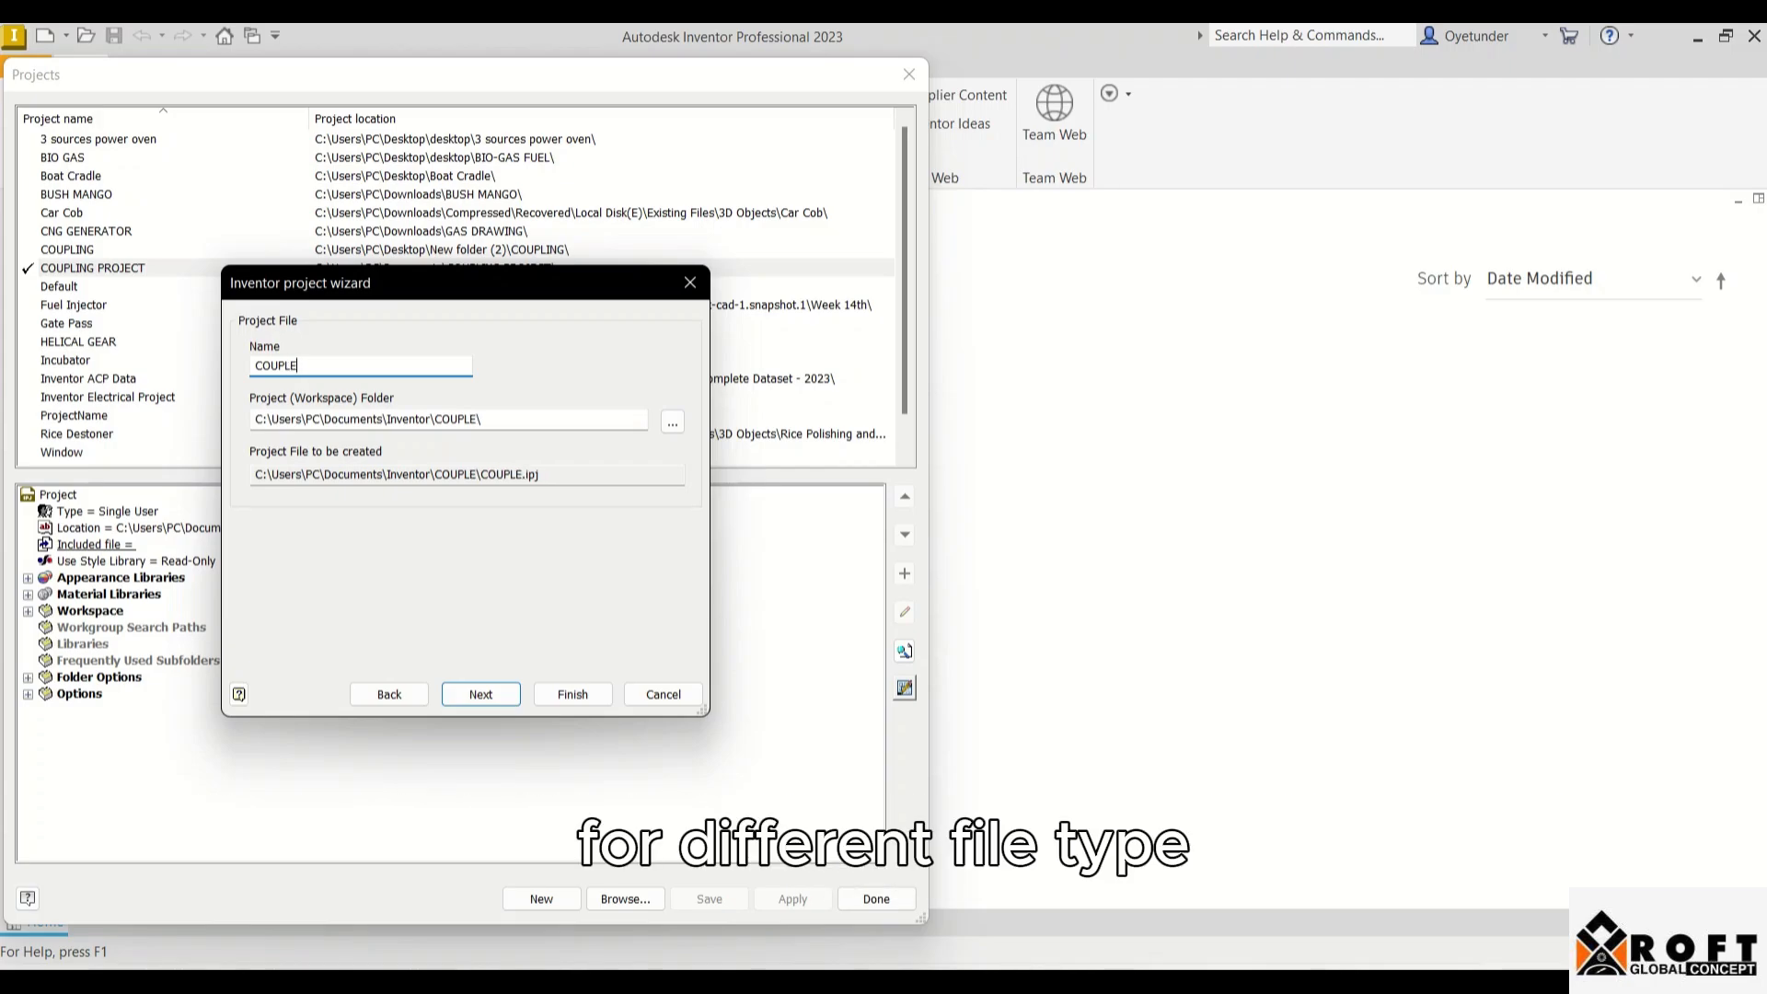
type("PRA")
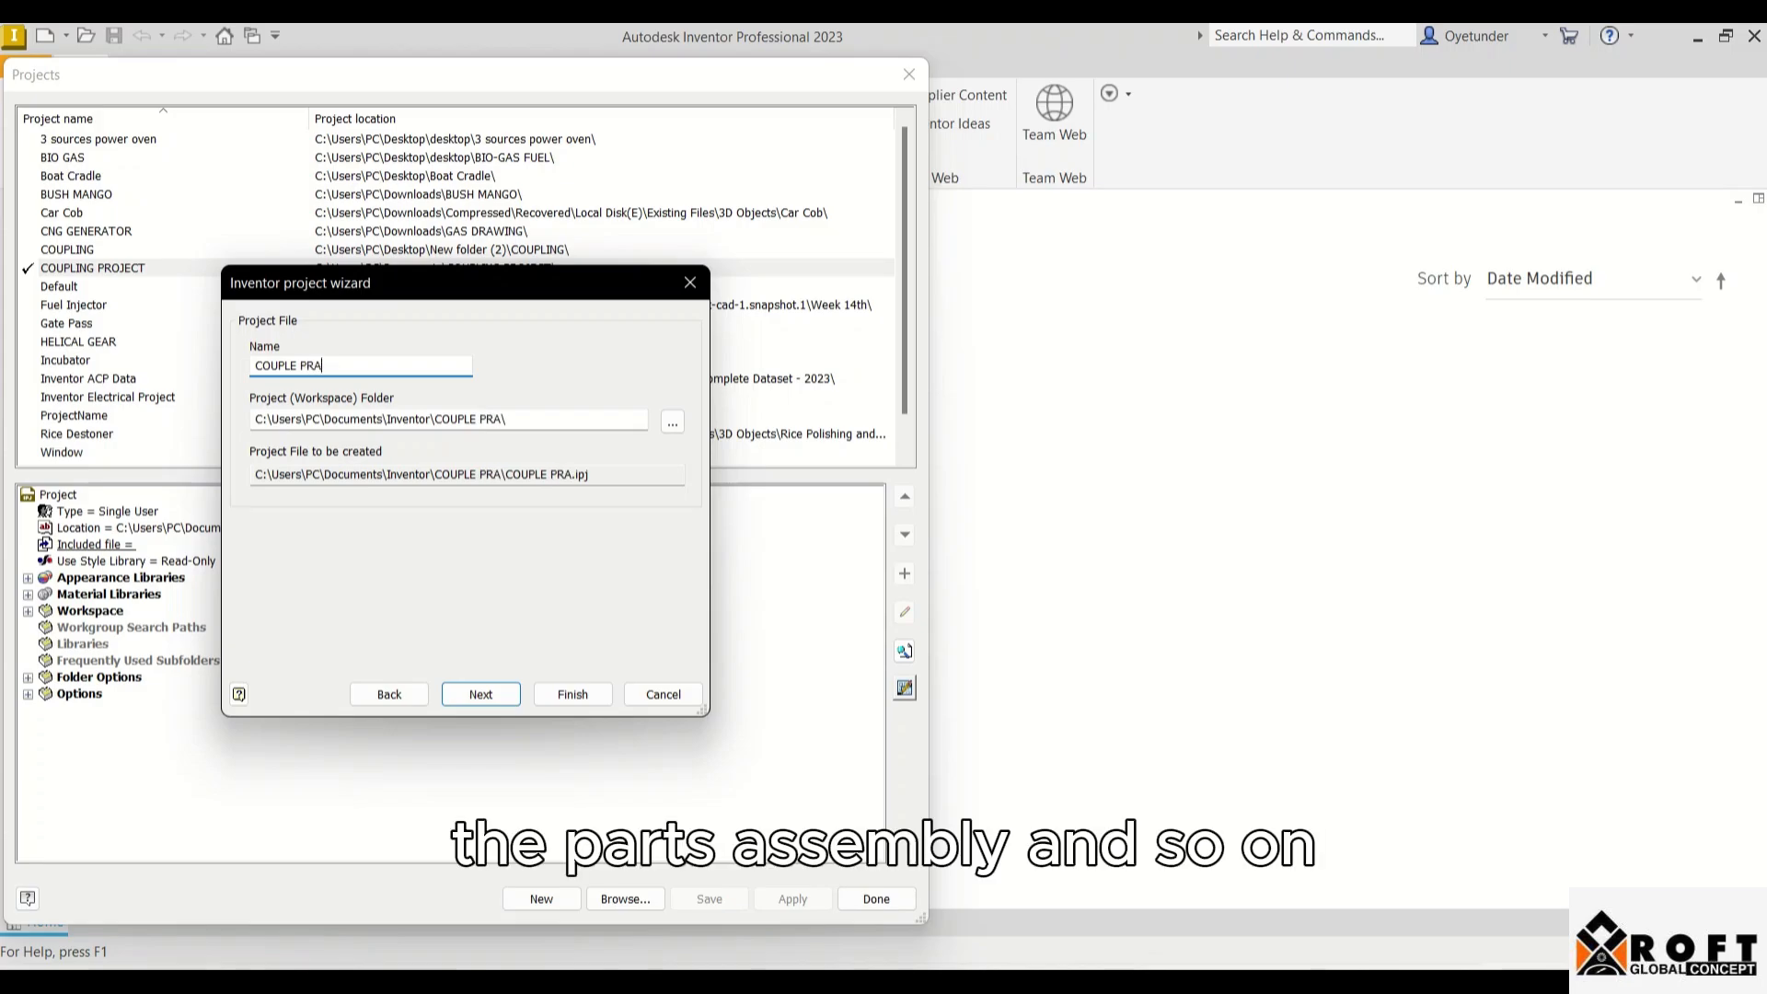
type("CTICE")
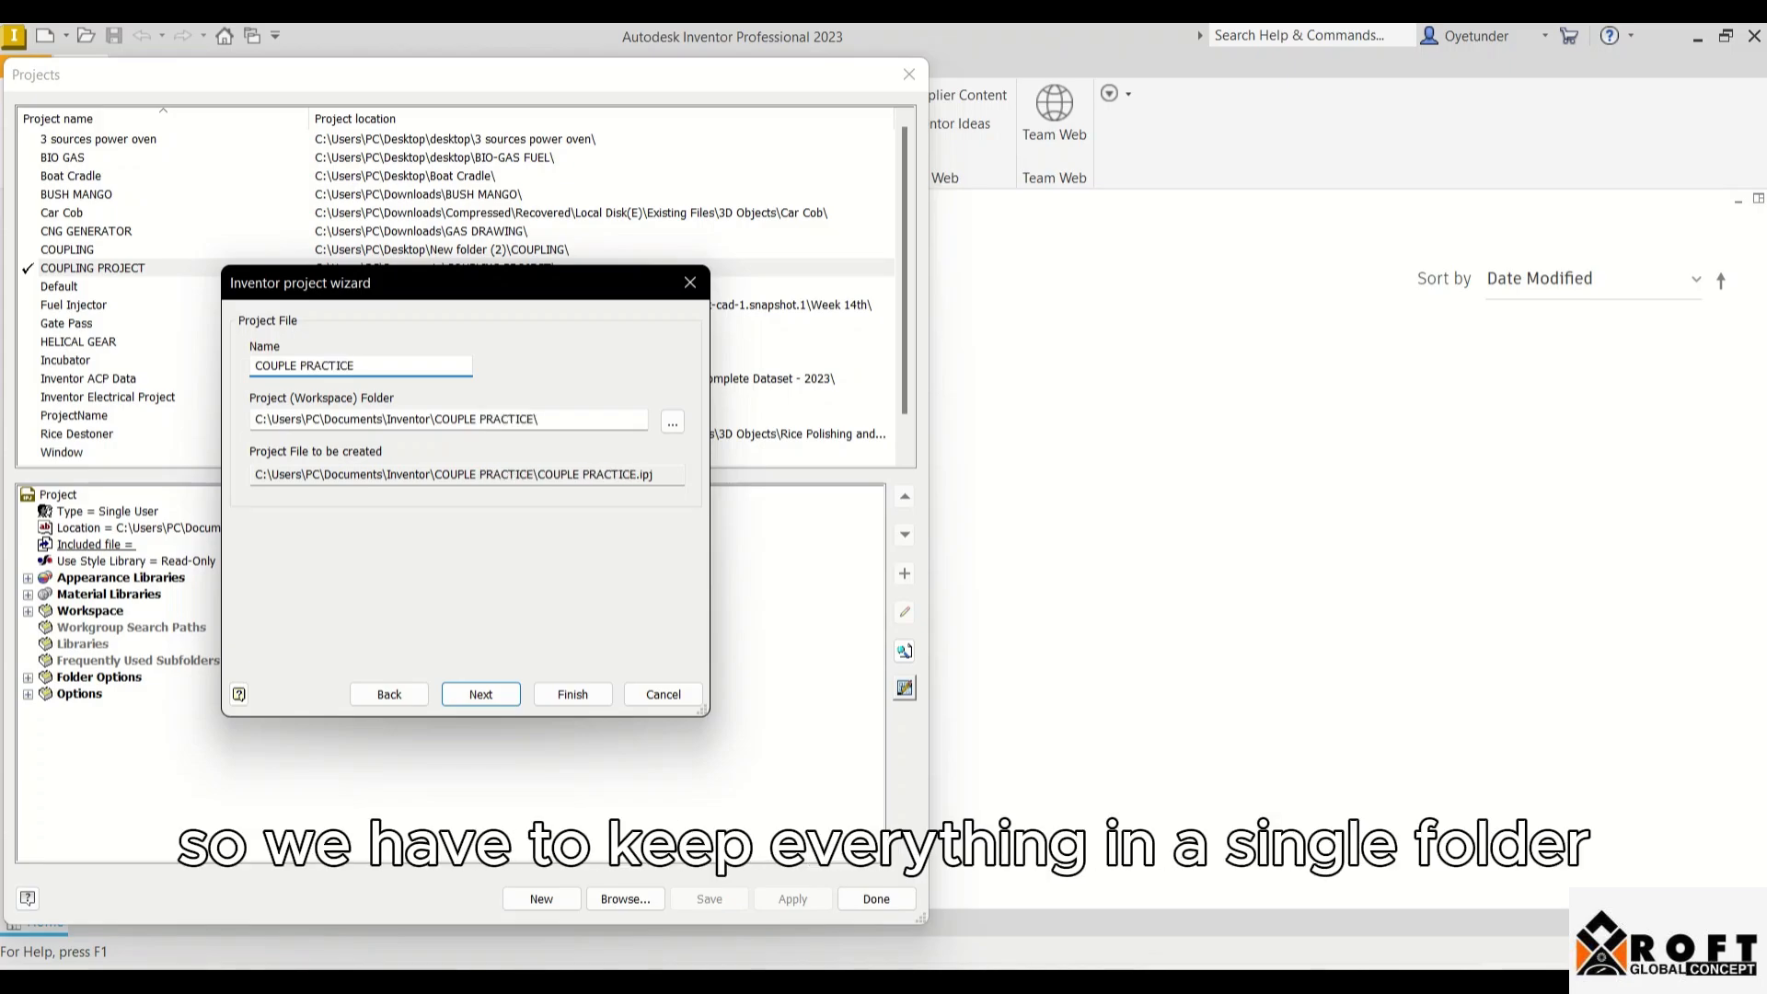
- Browse for the project location and create a new folder on the Desktop containing a subfolder named COUPLE PRACTICE
left_click_drag(354, 366, 254, 365)
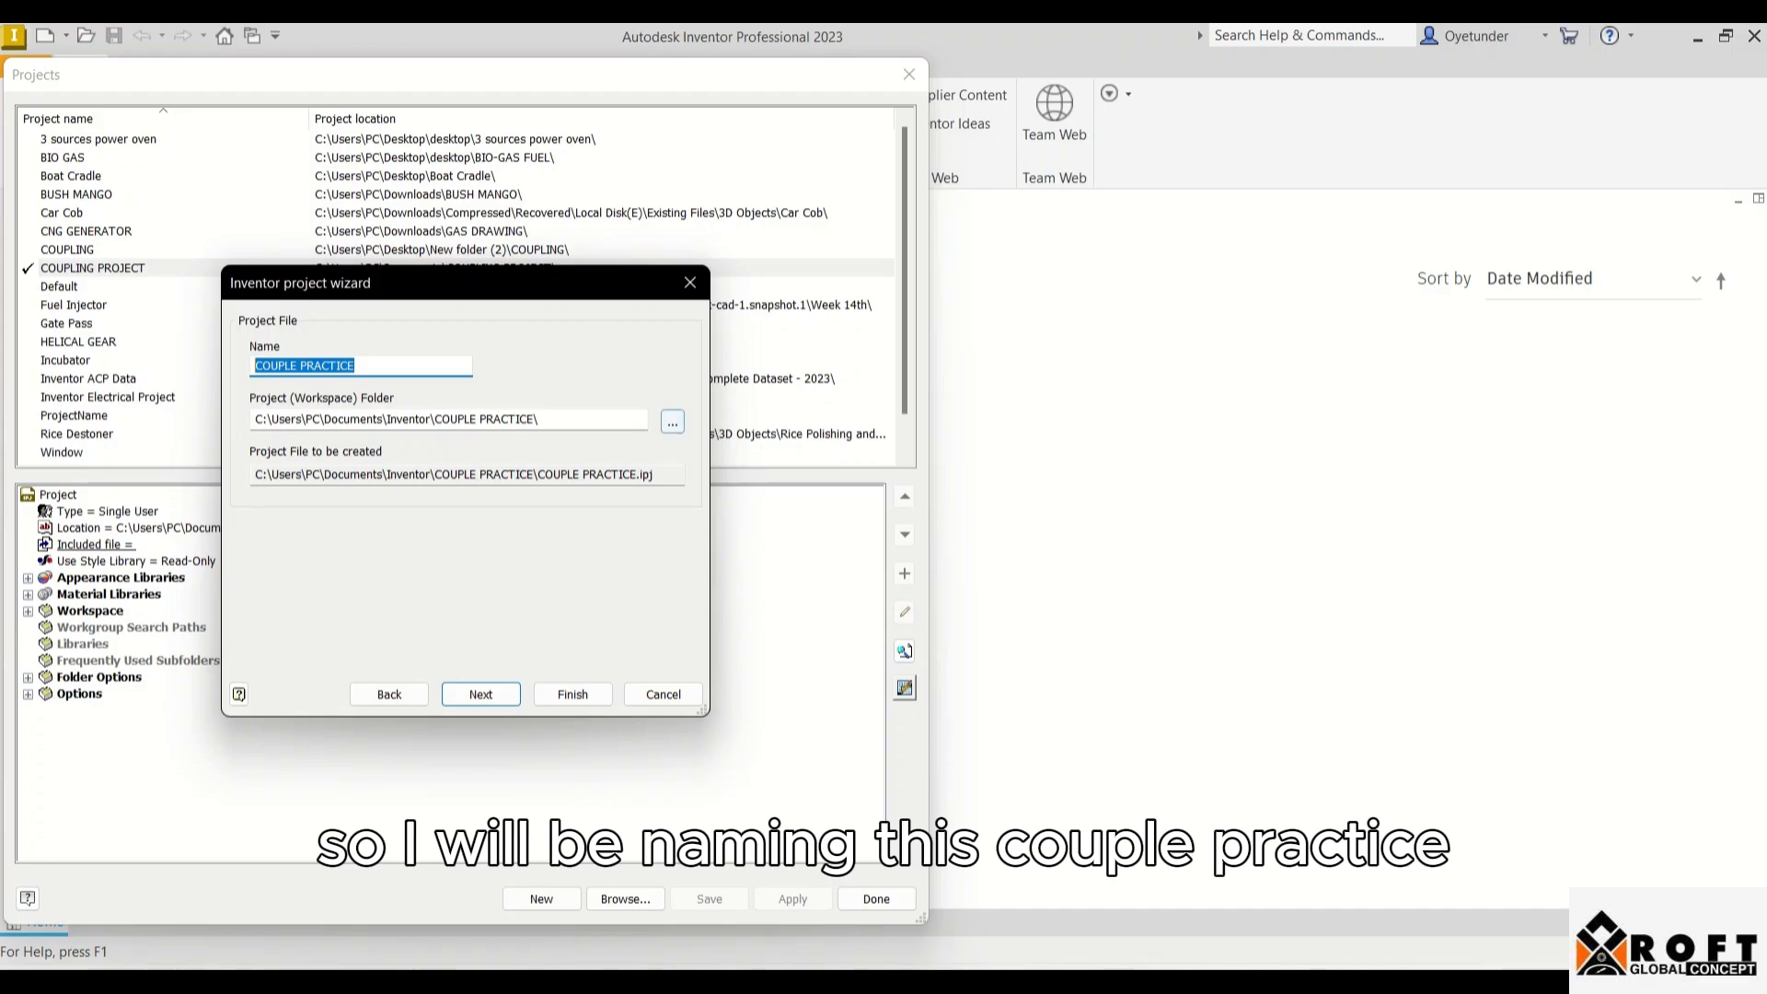
left_click(673, 423)
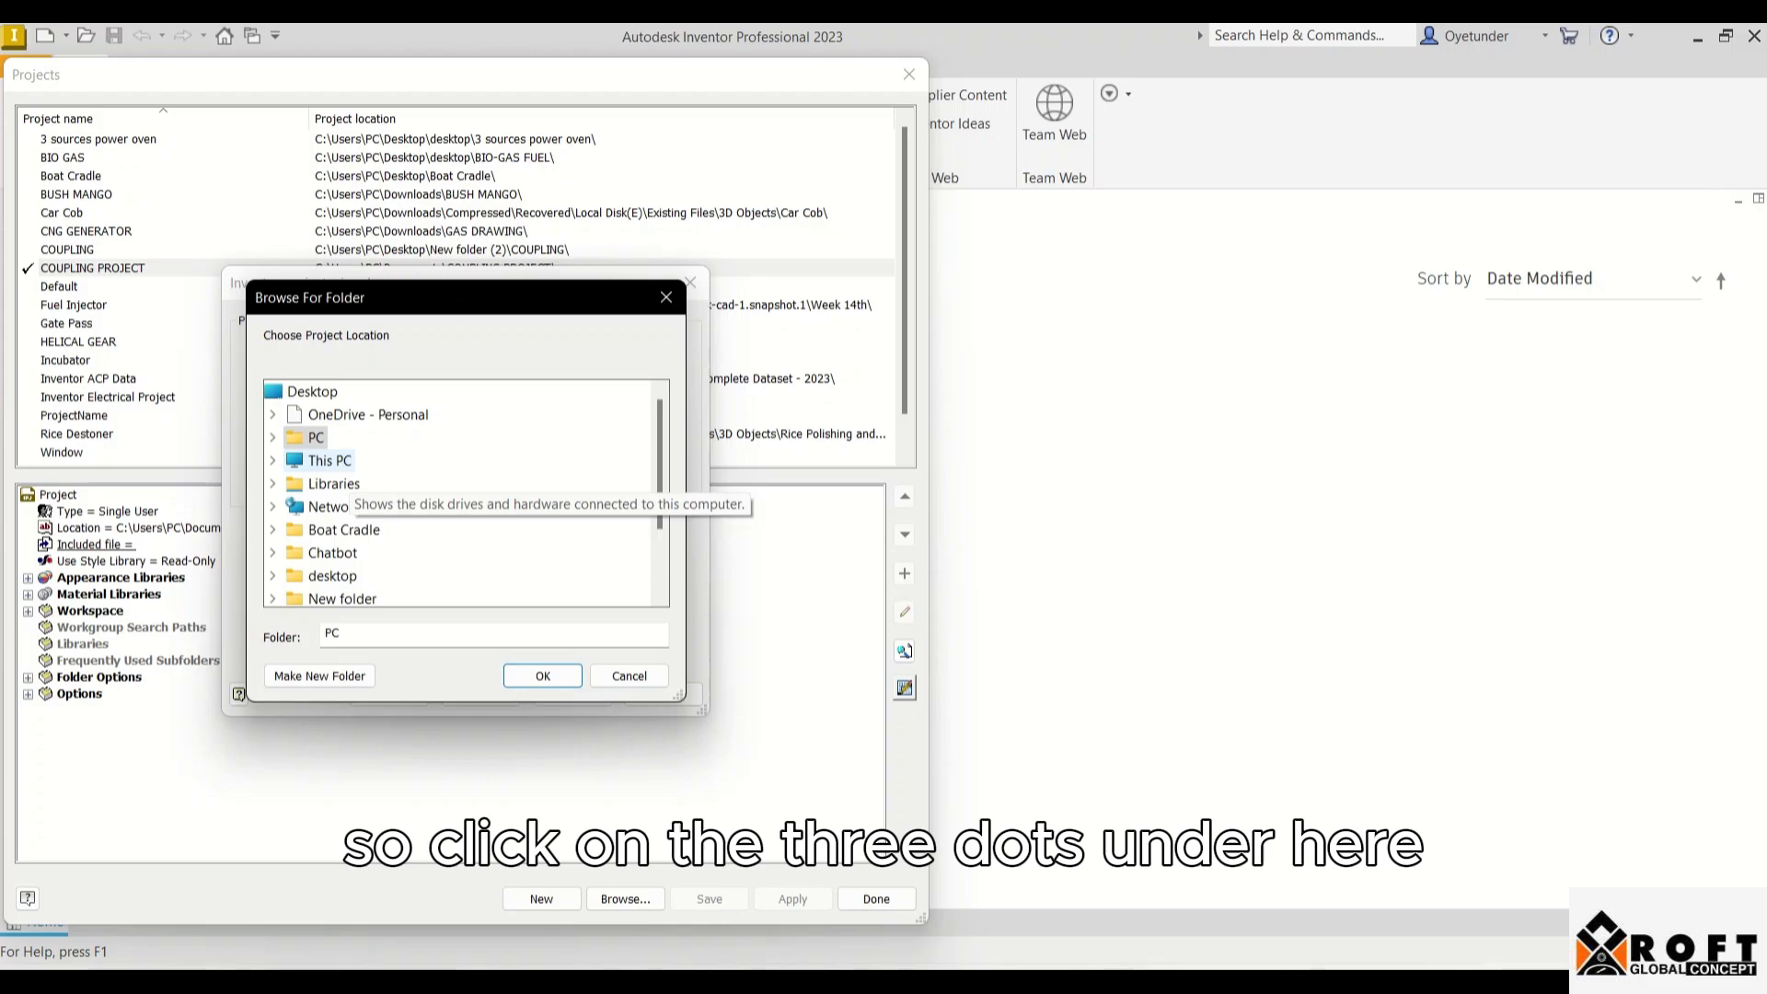
left_click(329, 460)
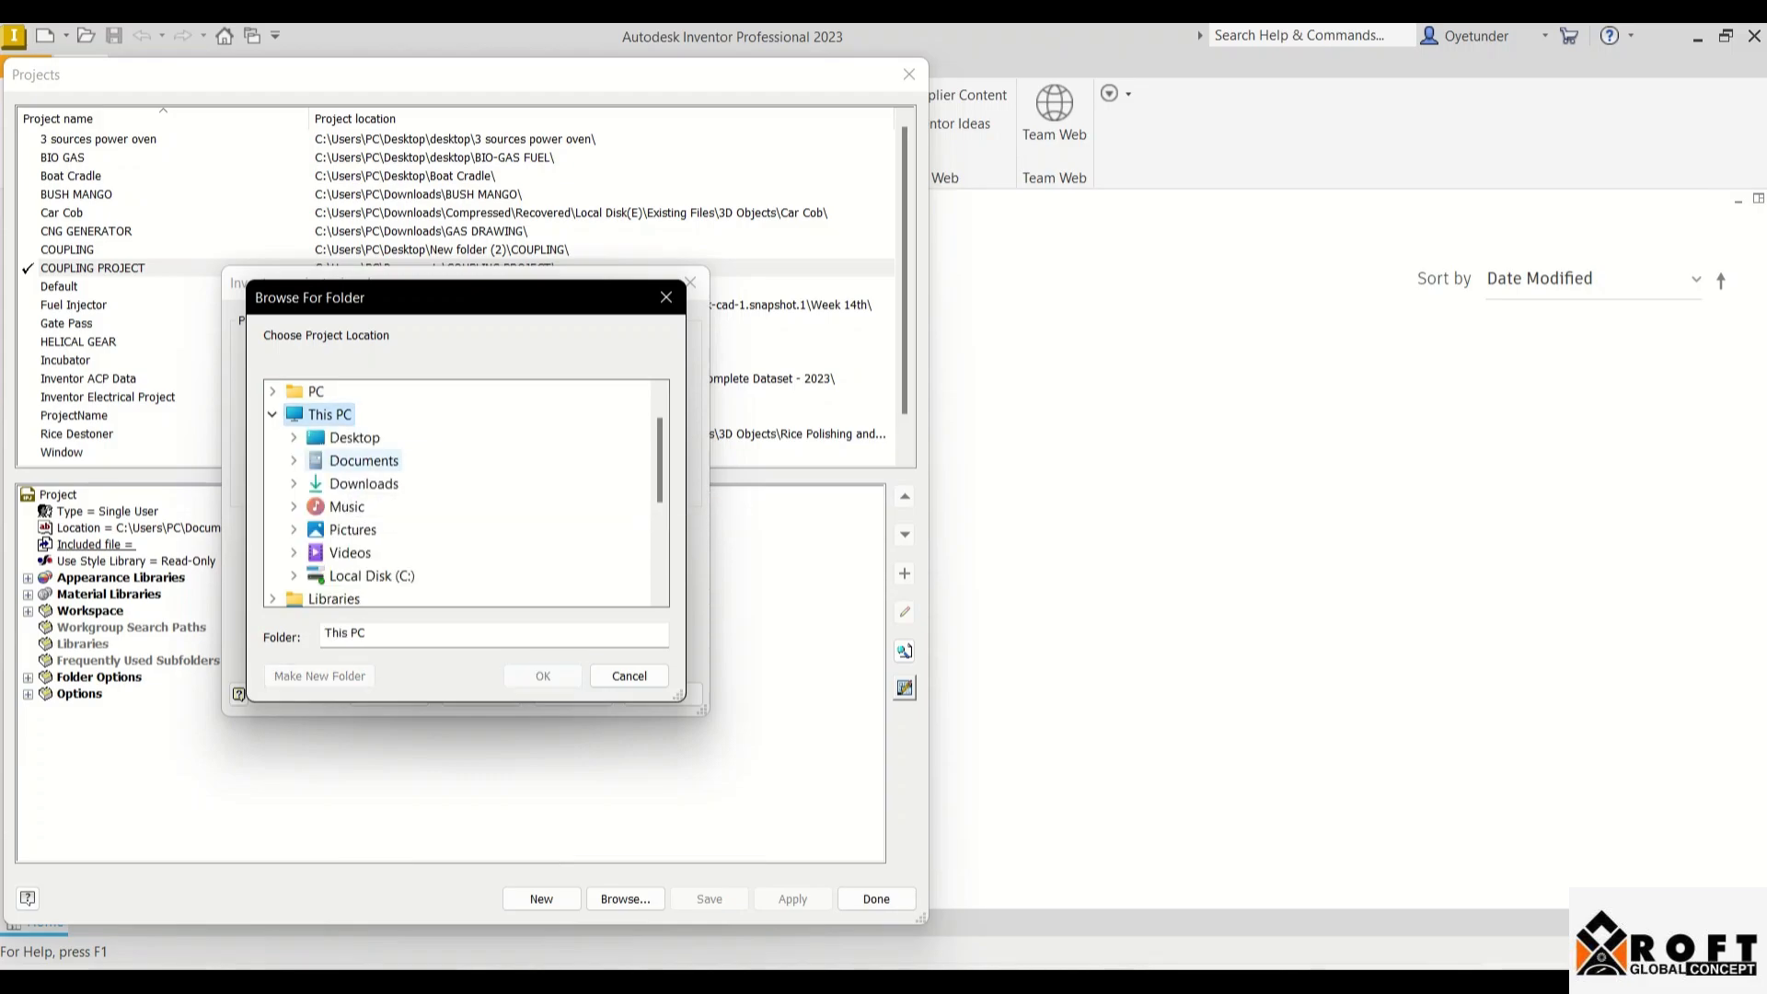
left_click(354, 437)
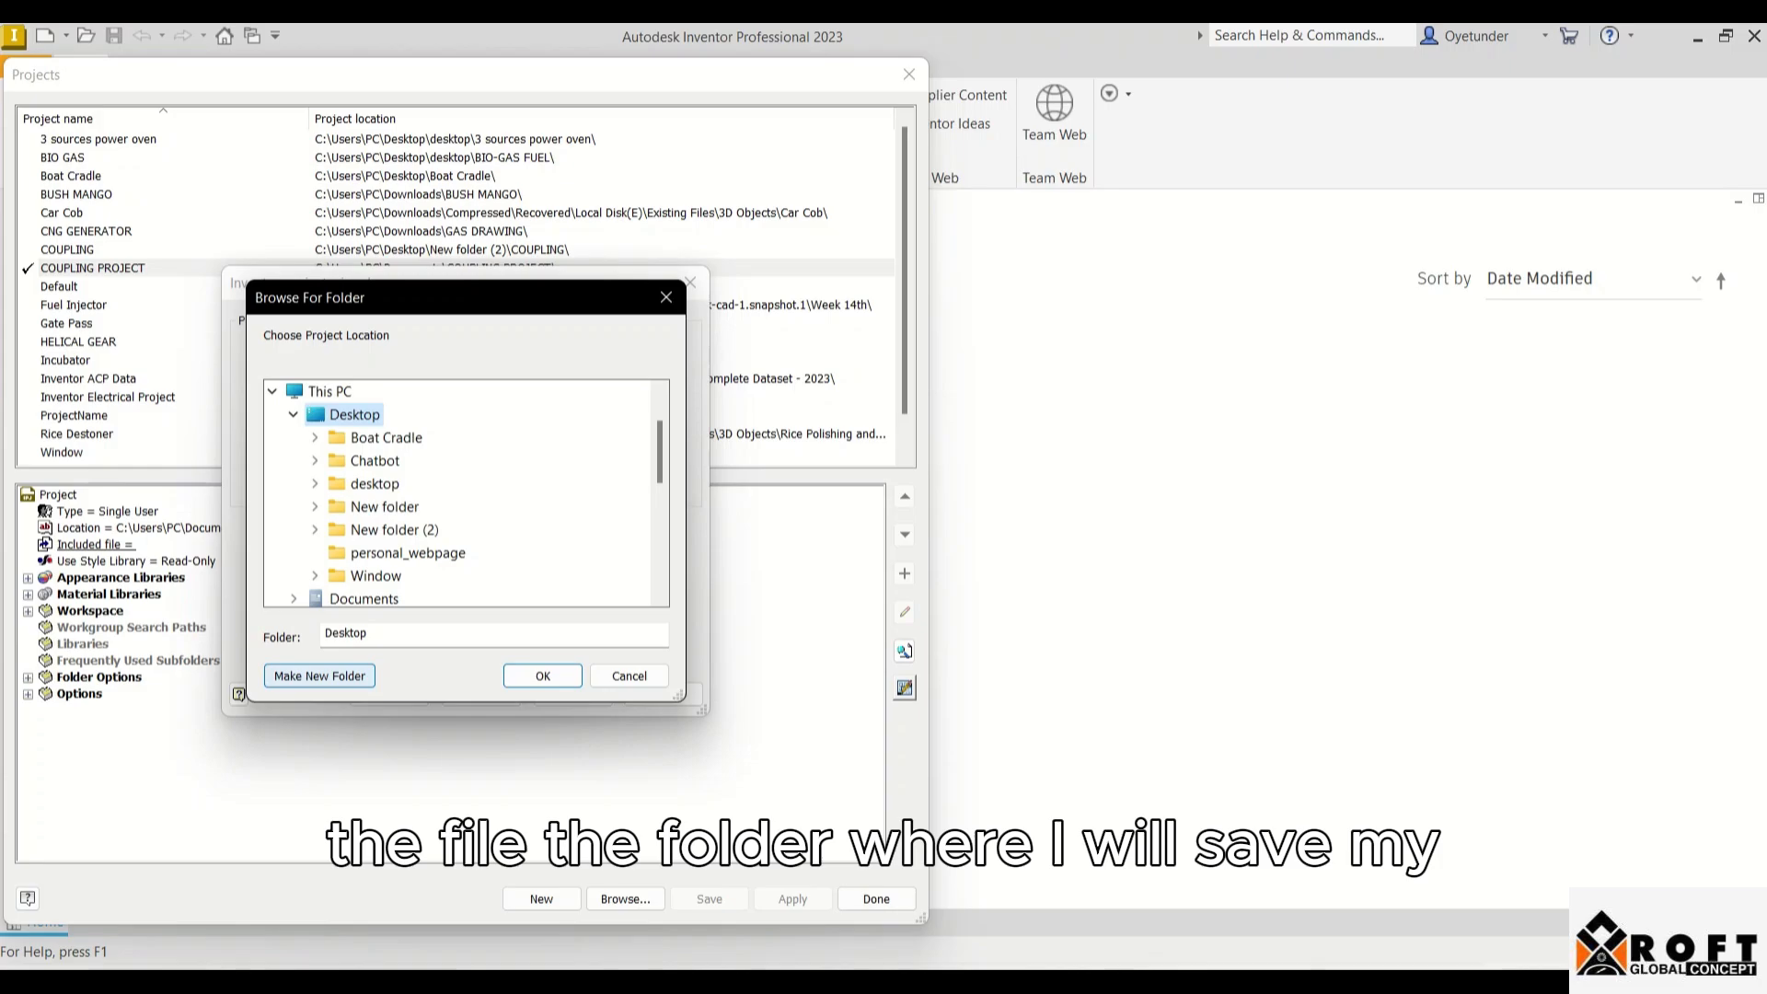
left_click(319, 676)
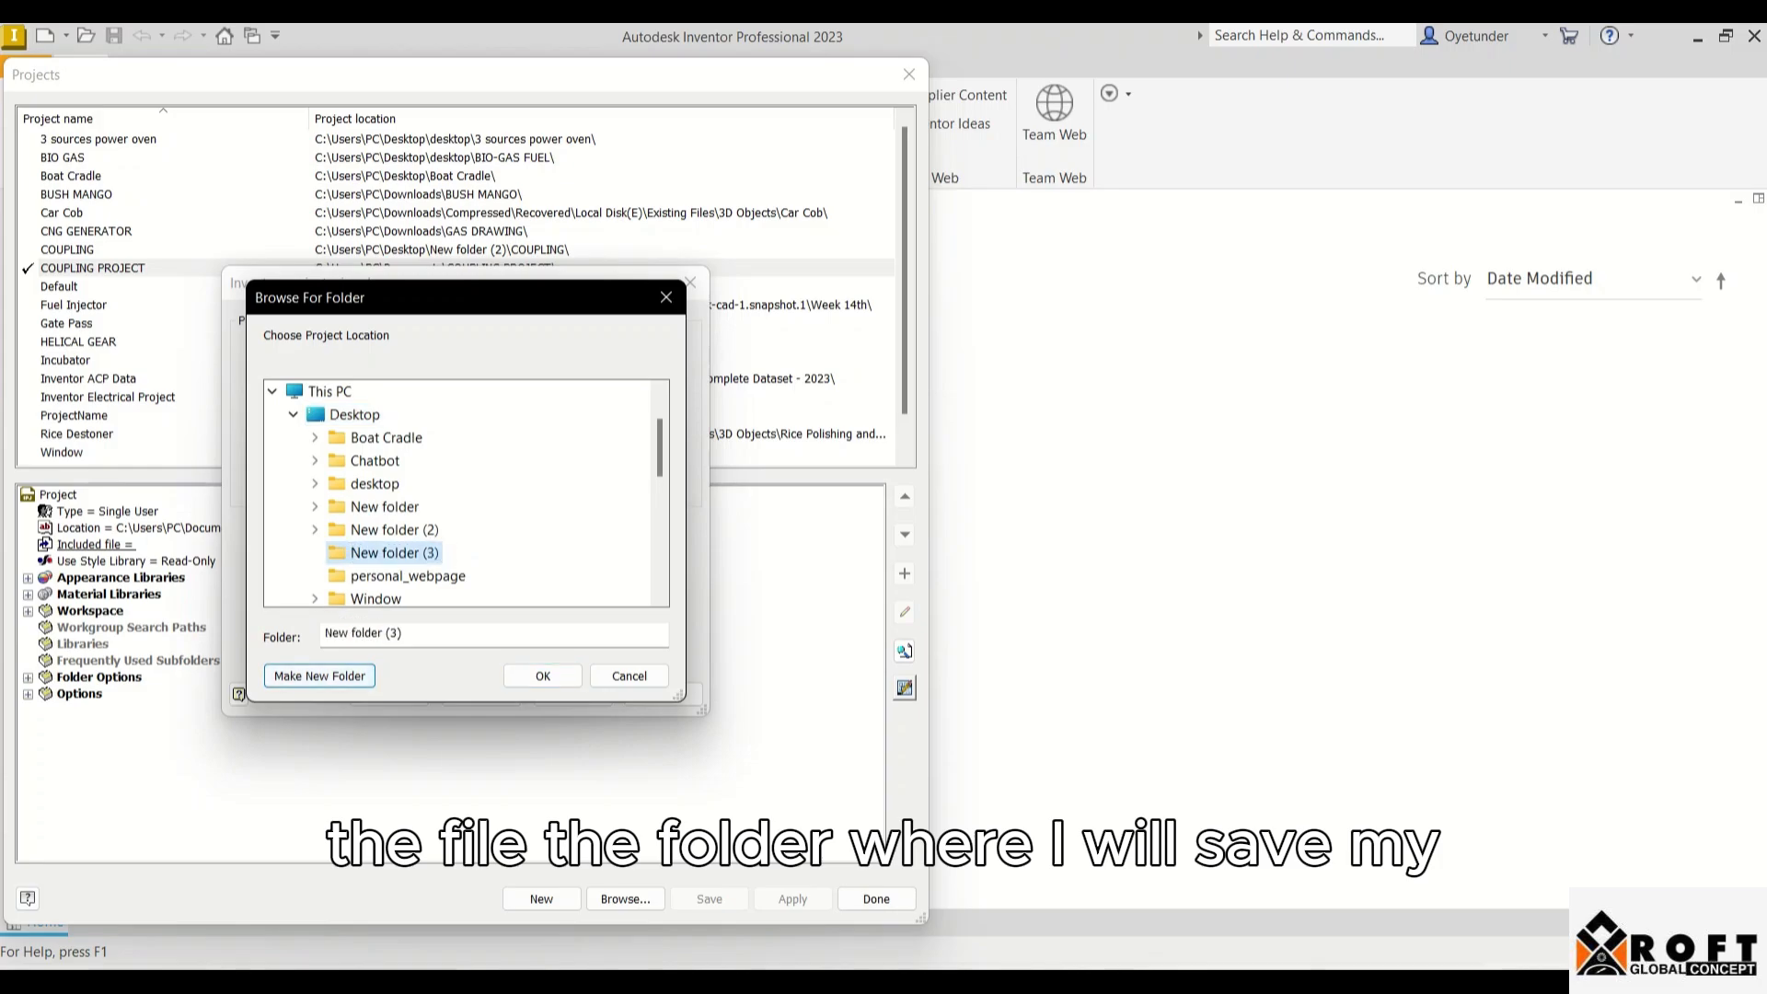
left_click(319, 675)
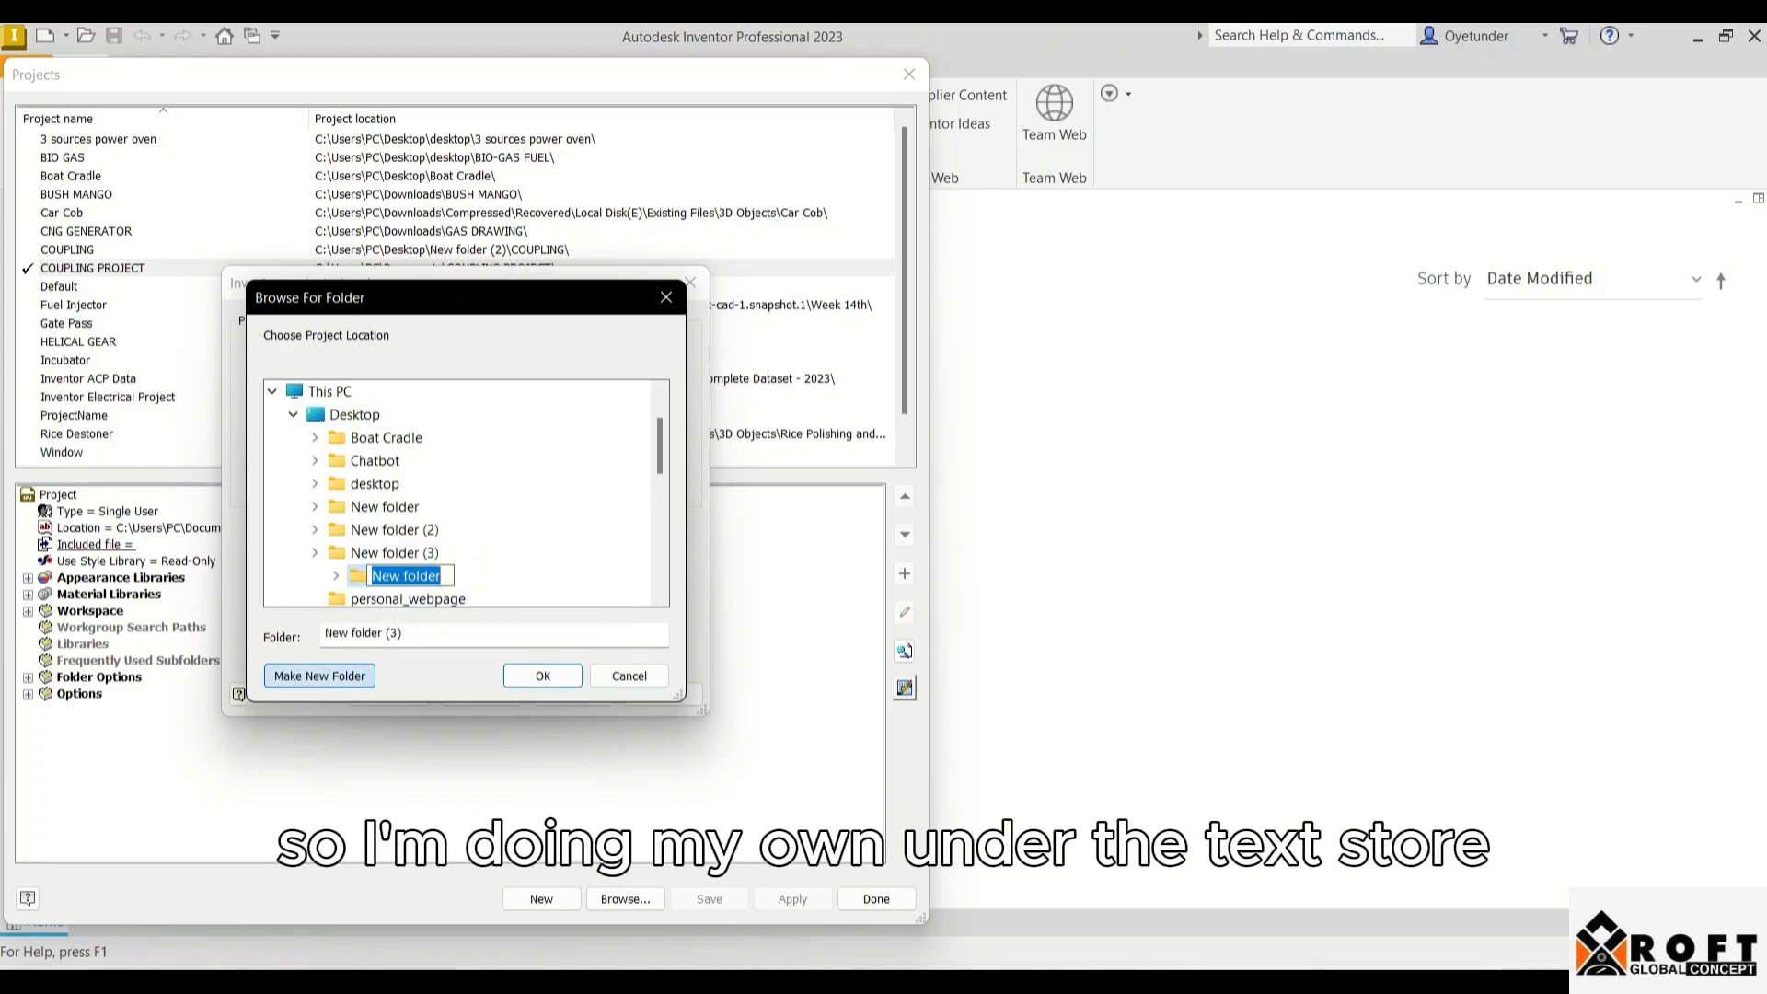
key("ctrl+a")
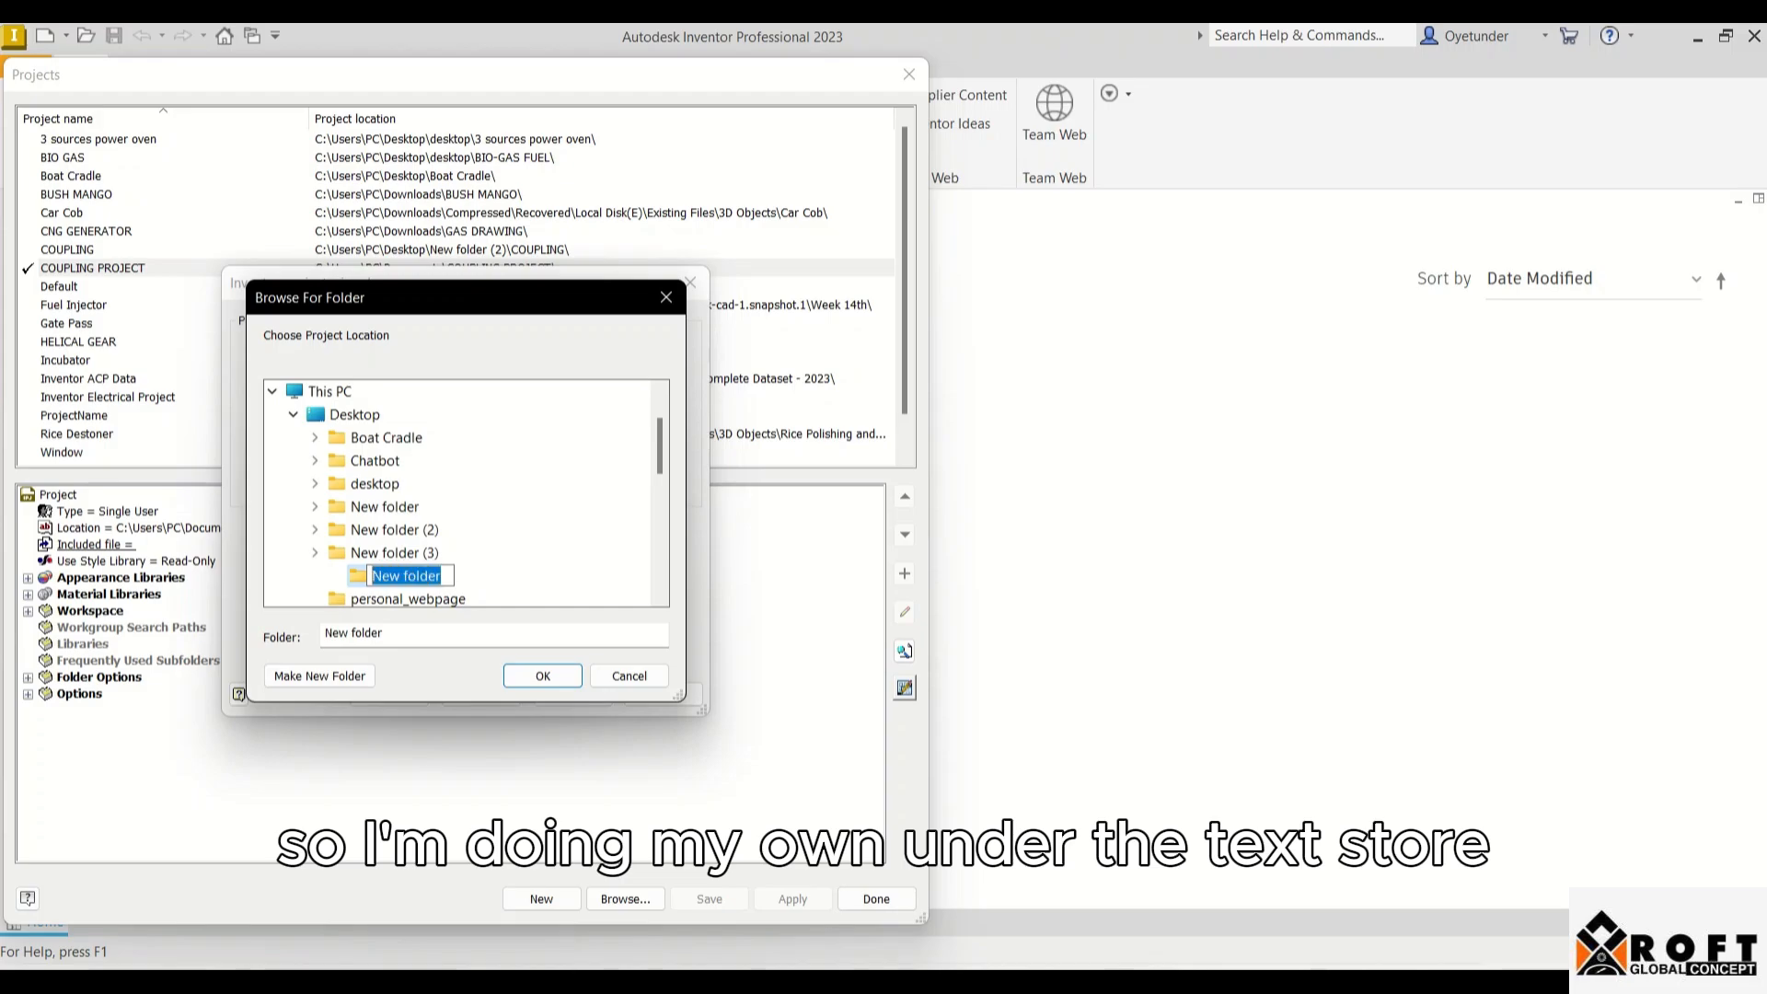
type("COUPLE PRACTICE")
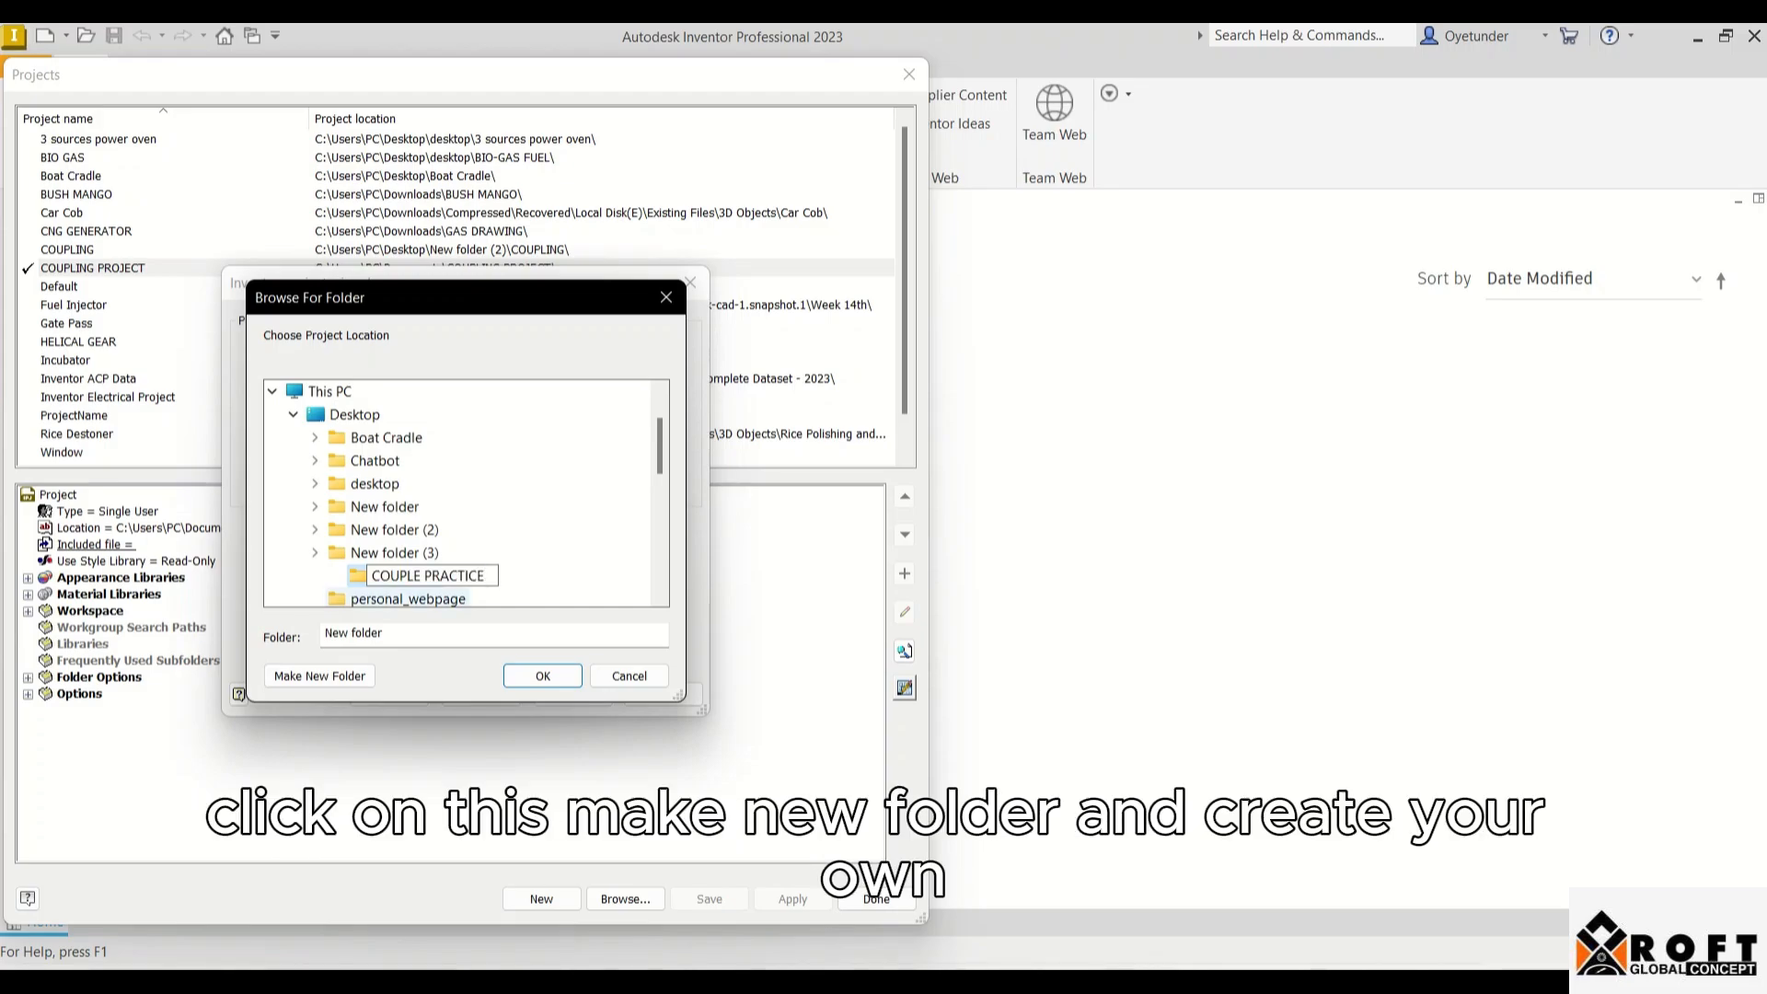
key("Return")
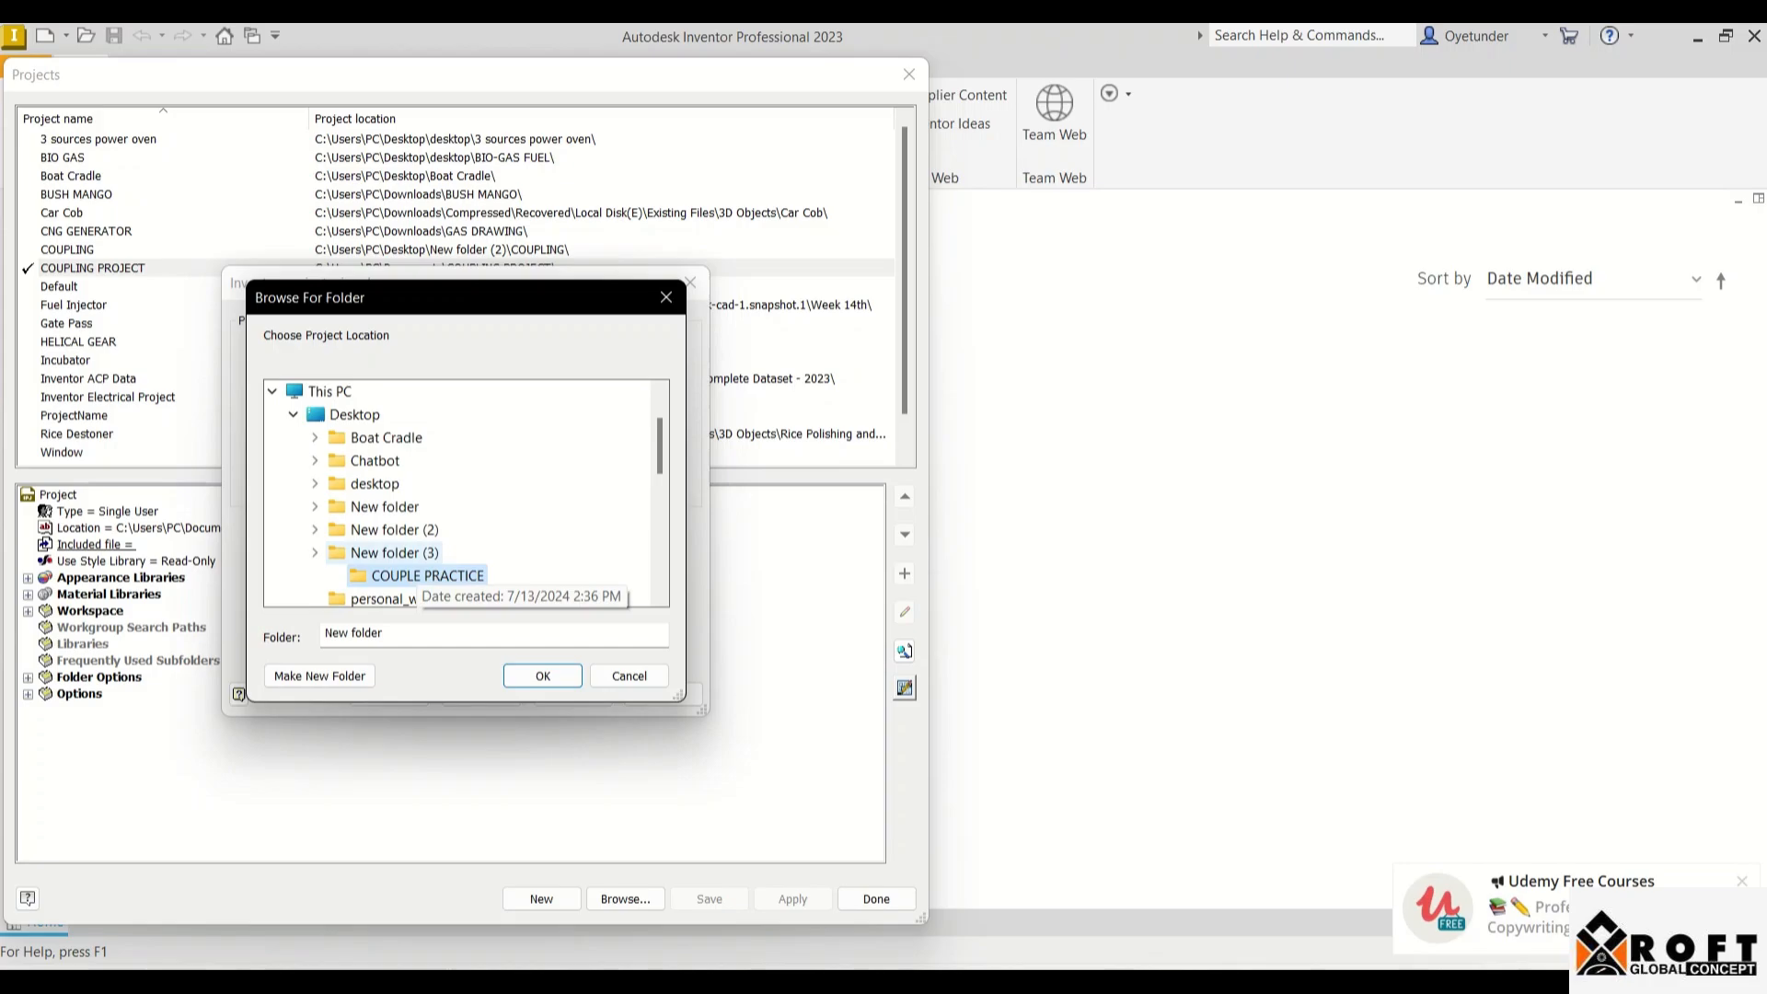
- Choose the COUPLE PRACTICE subfolder as the project location, finish creating the project and close the projects list
left_click(418, 554)
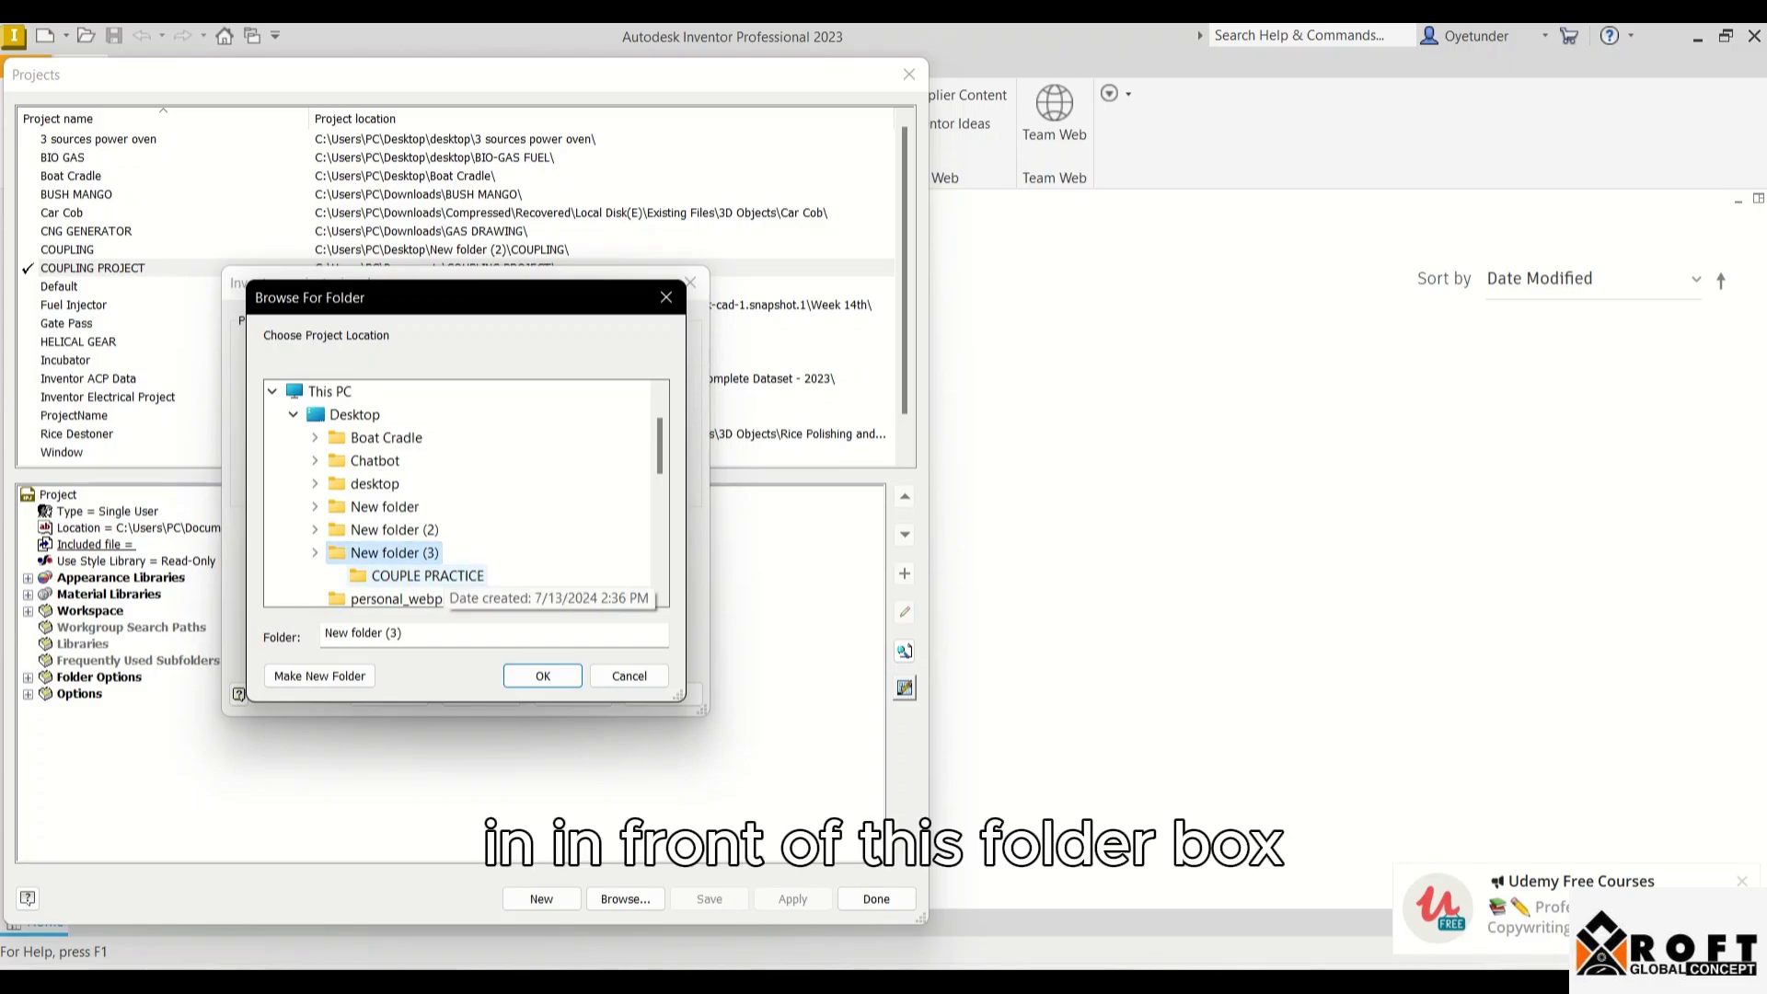
left_click(428, 575)
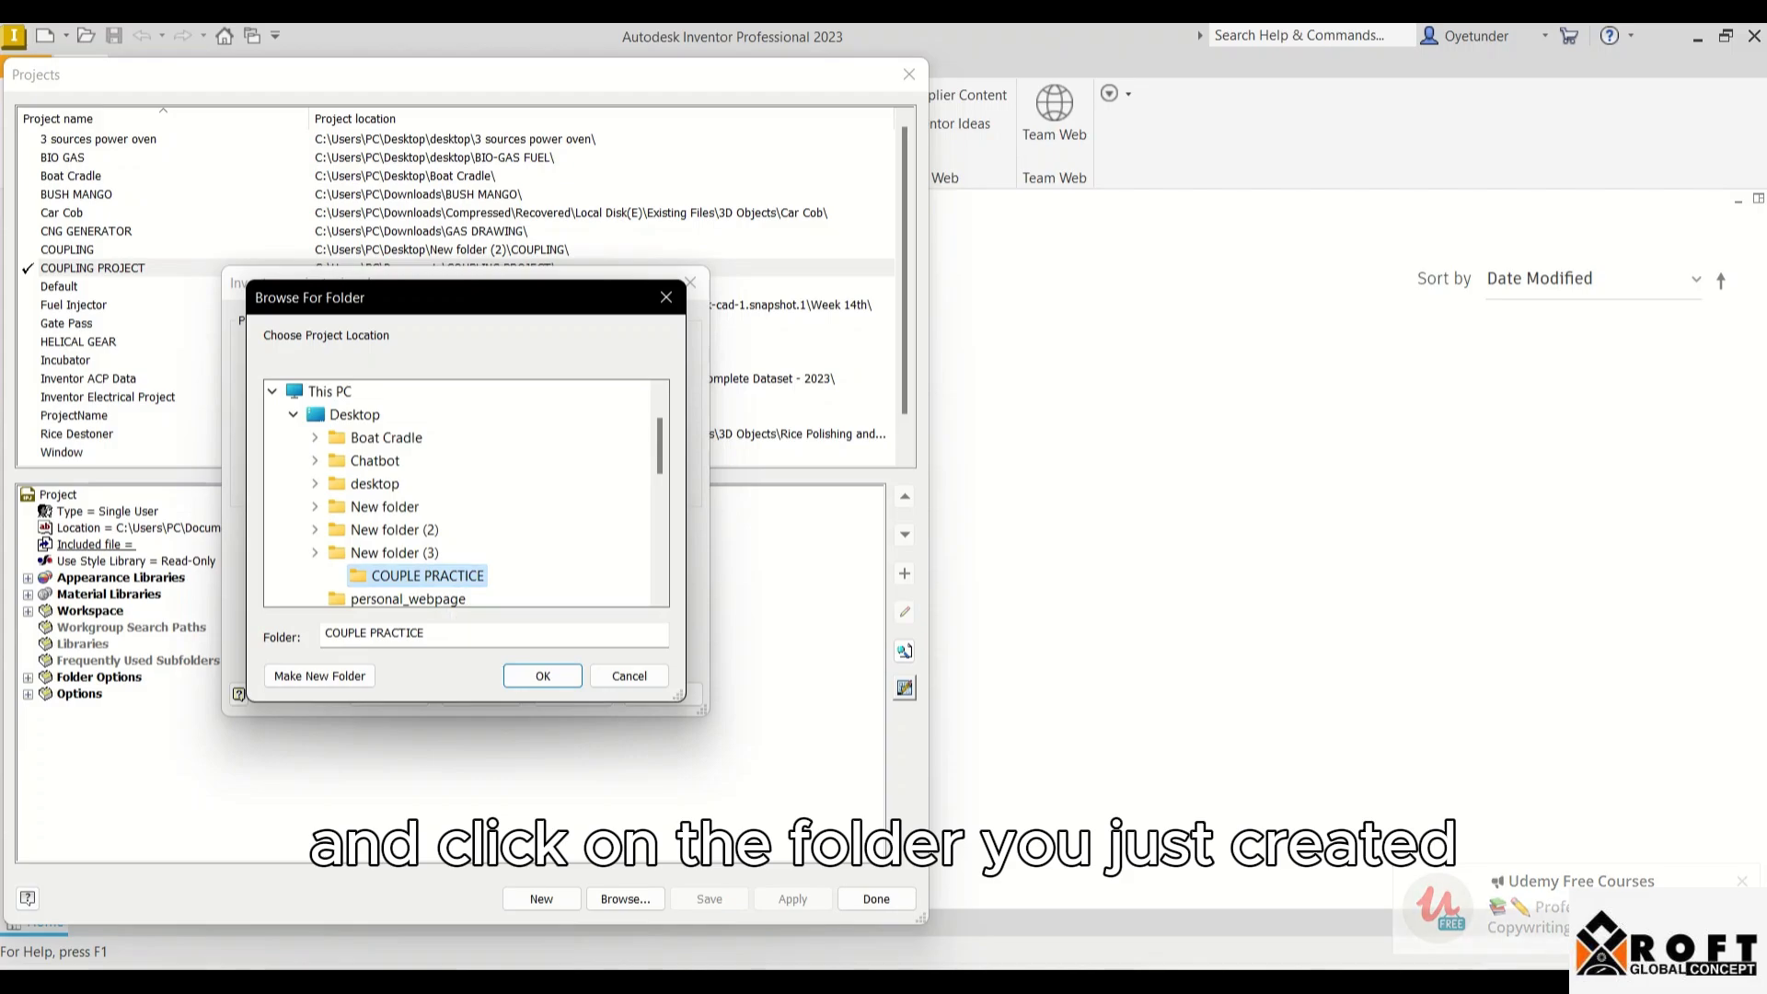
left_click(544, 675)
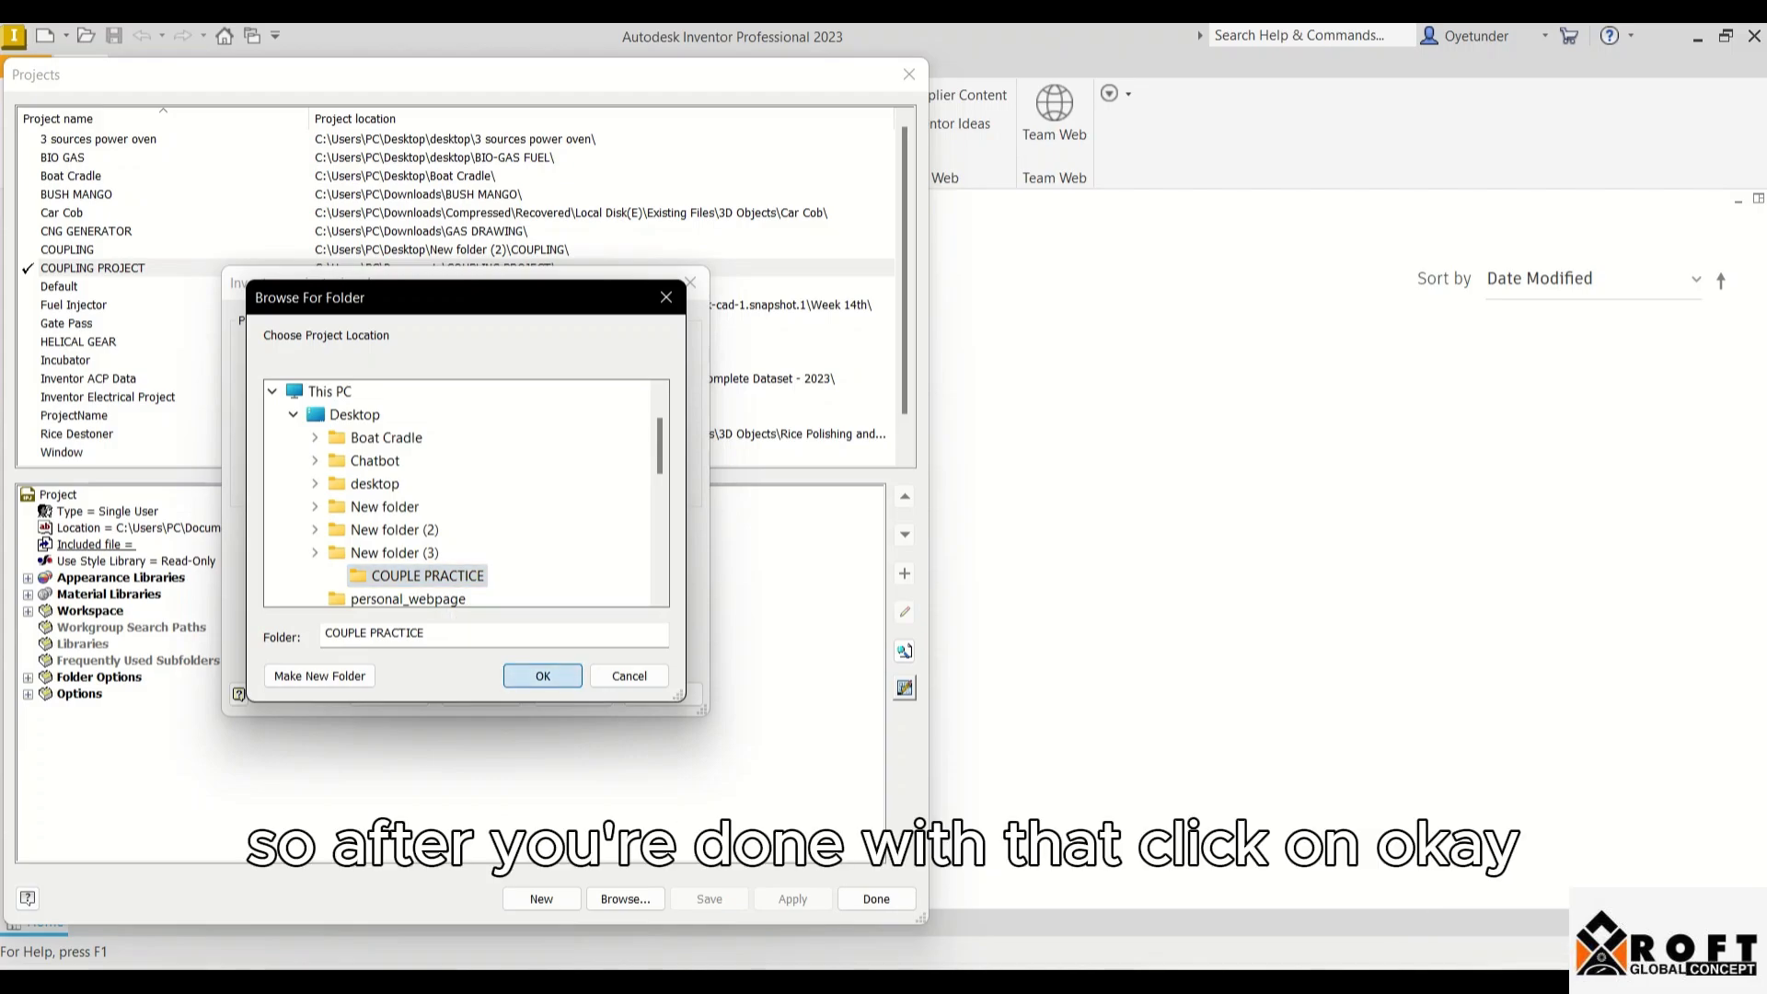
left_click(572, 695)
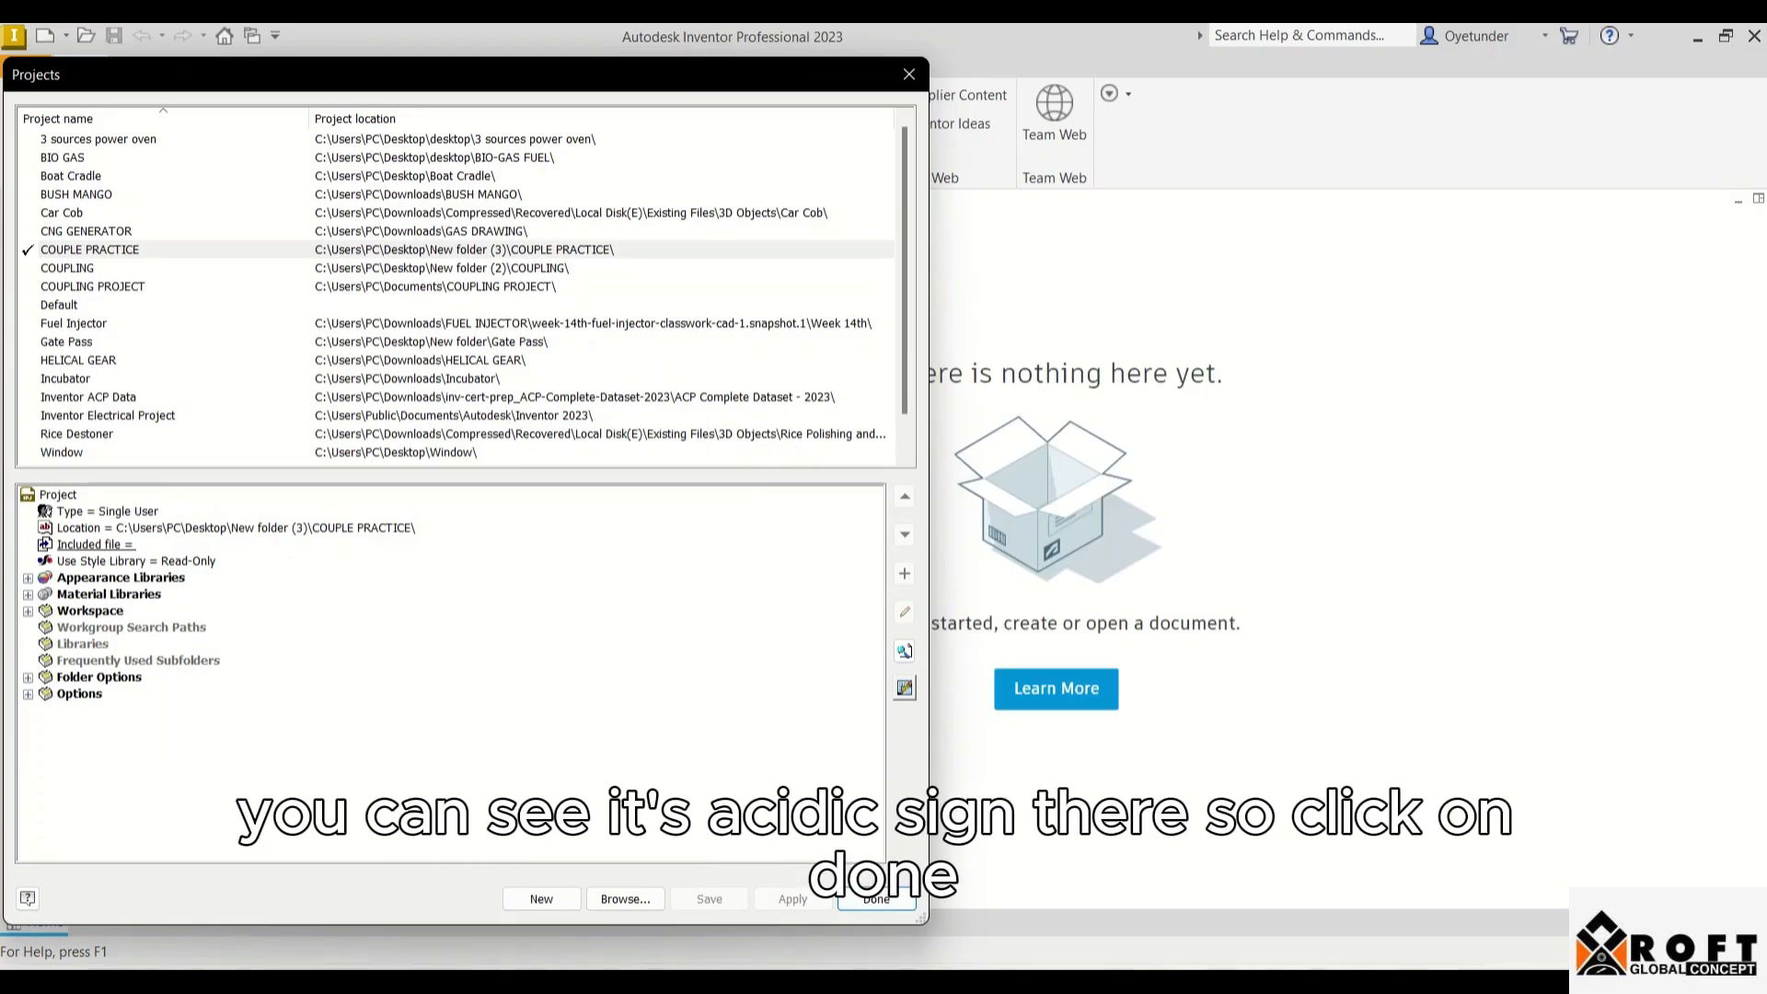
left_click(876, 899)
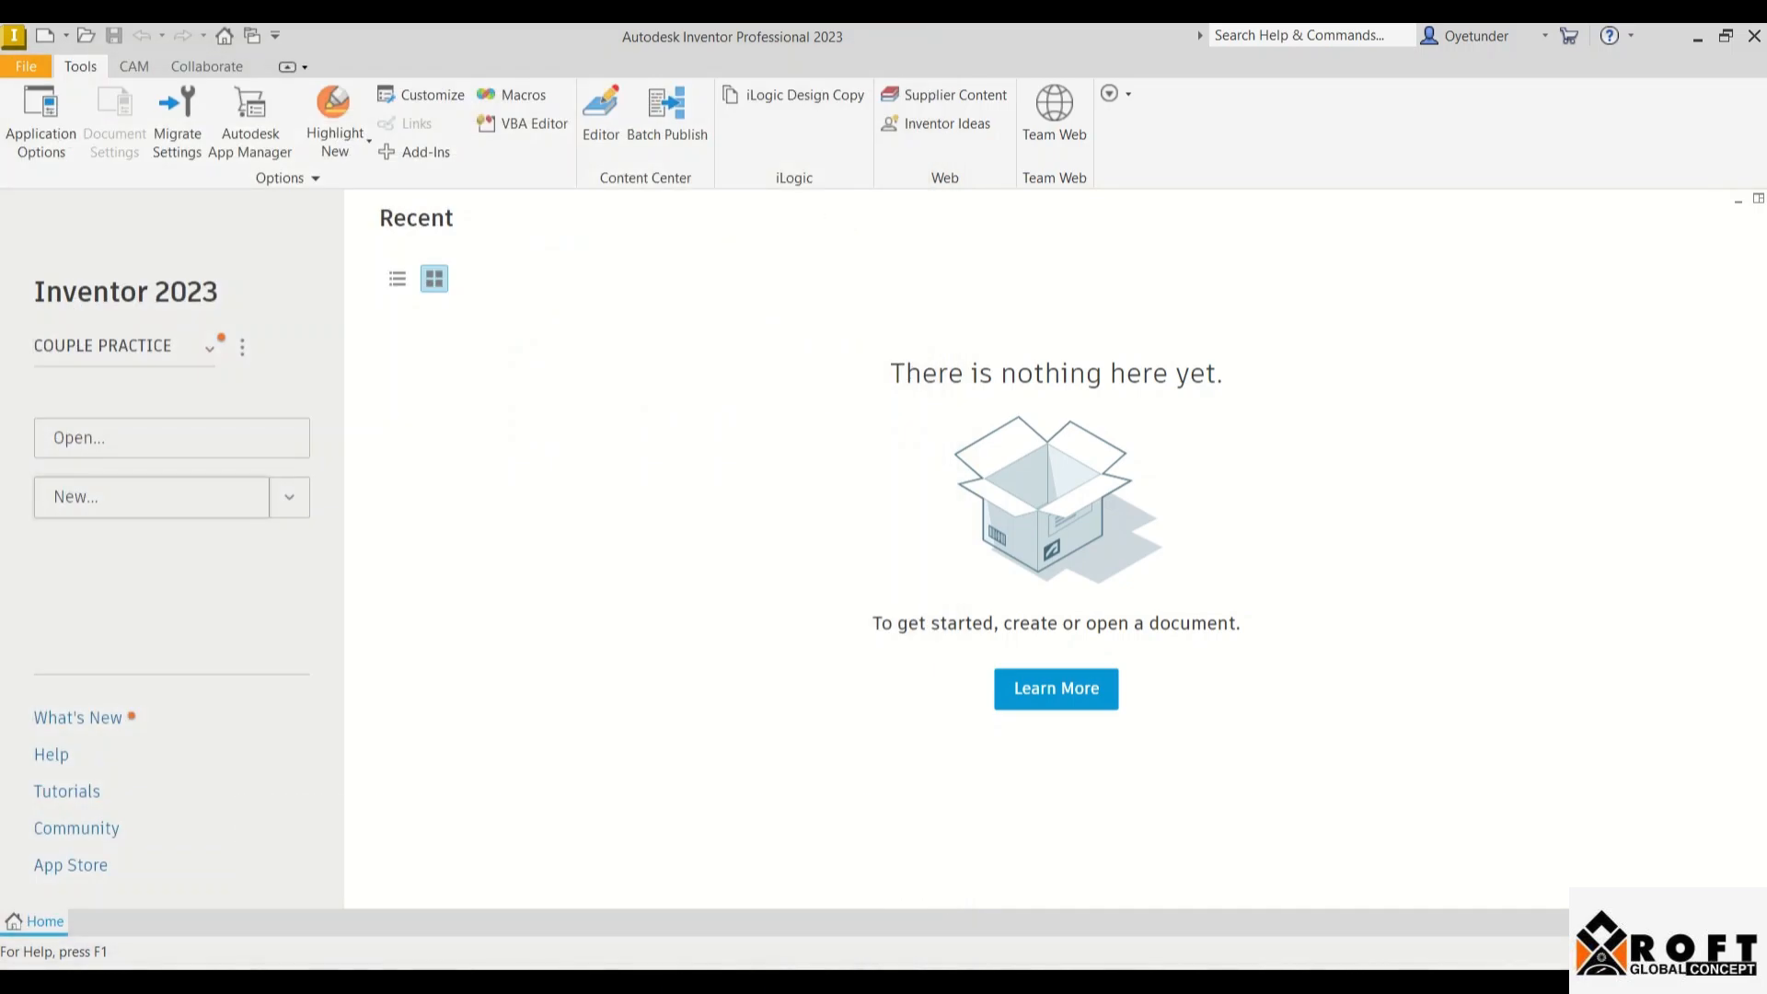
- Create a new part file from the Metric template Standard (mm).ipt
left_click(151, 497)
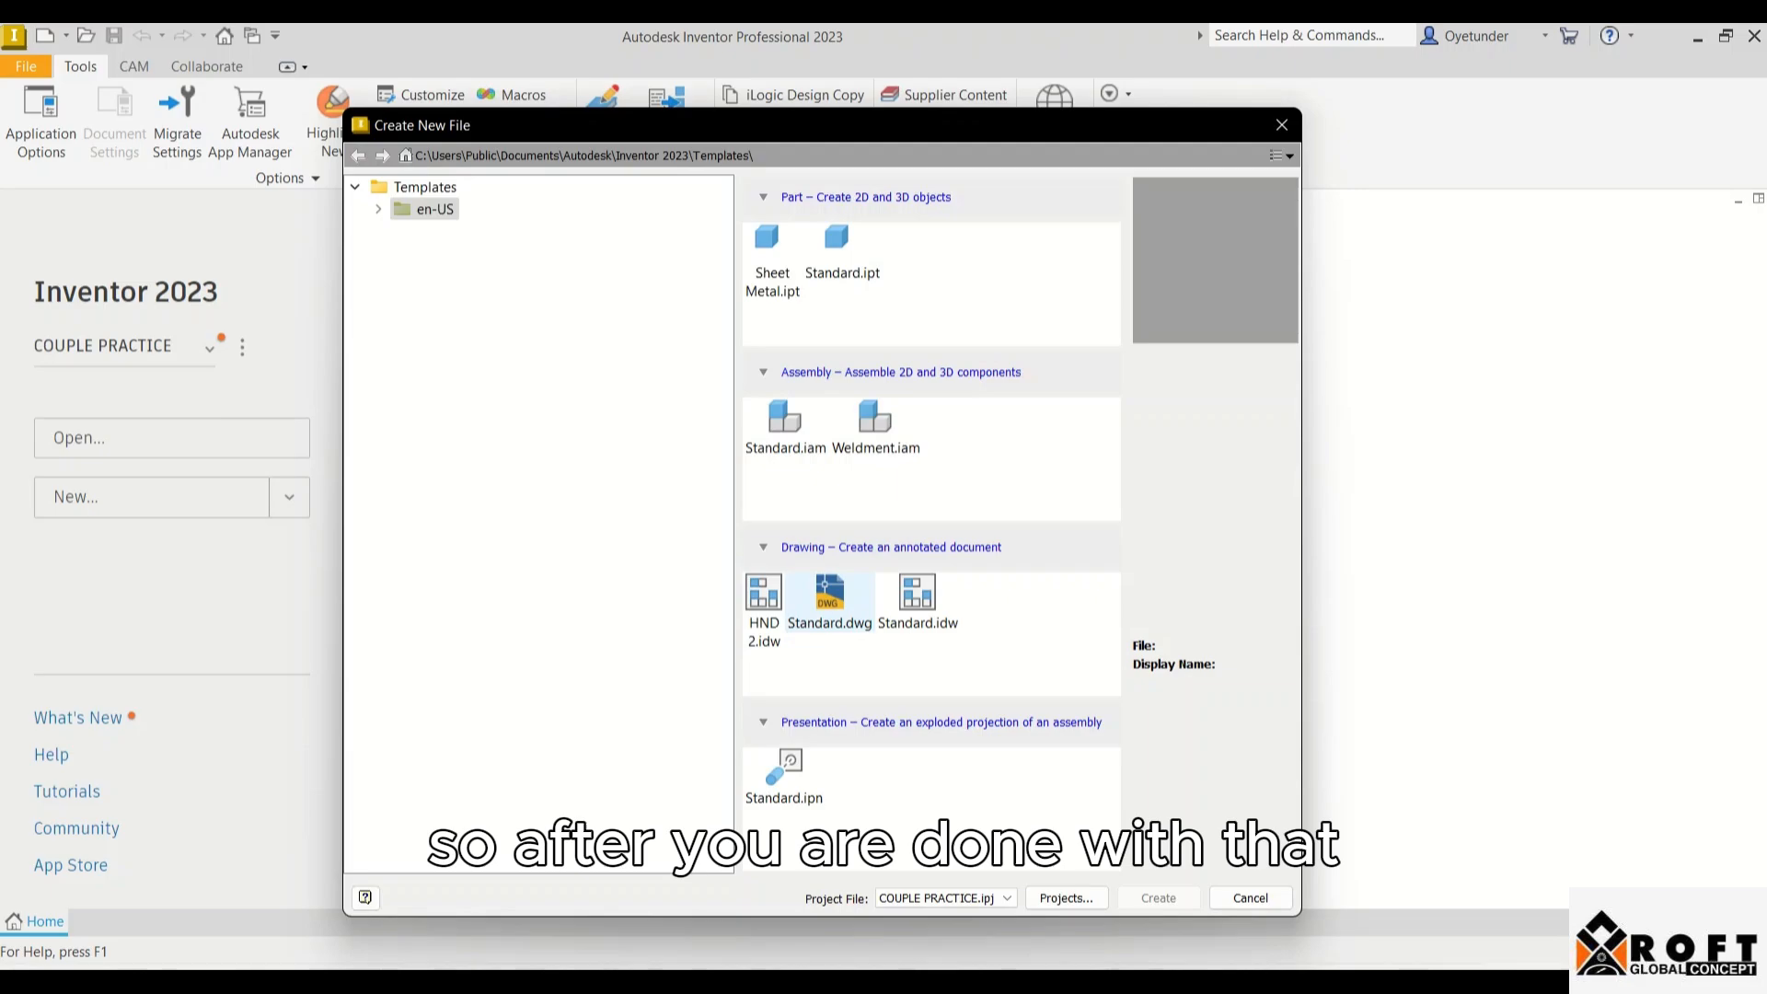
left_click(377, 209)
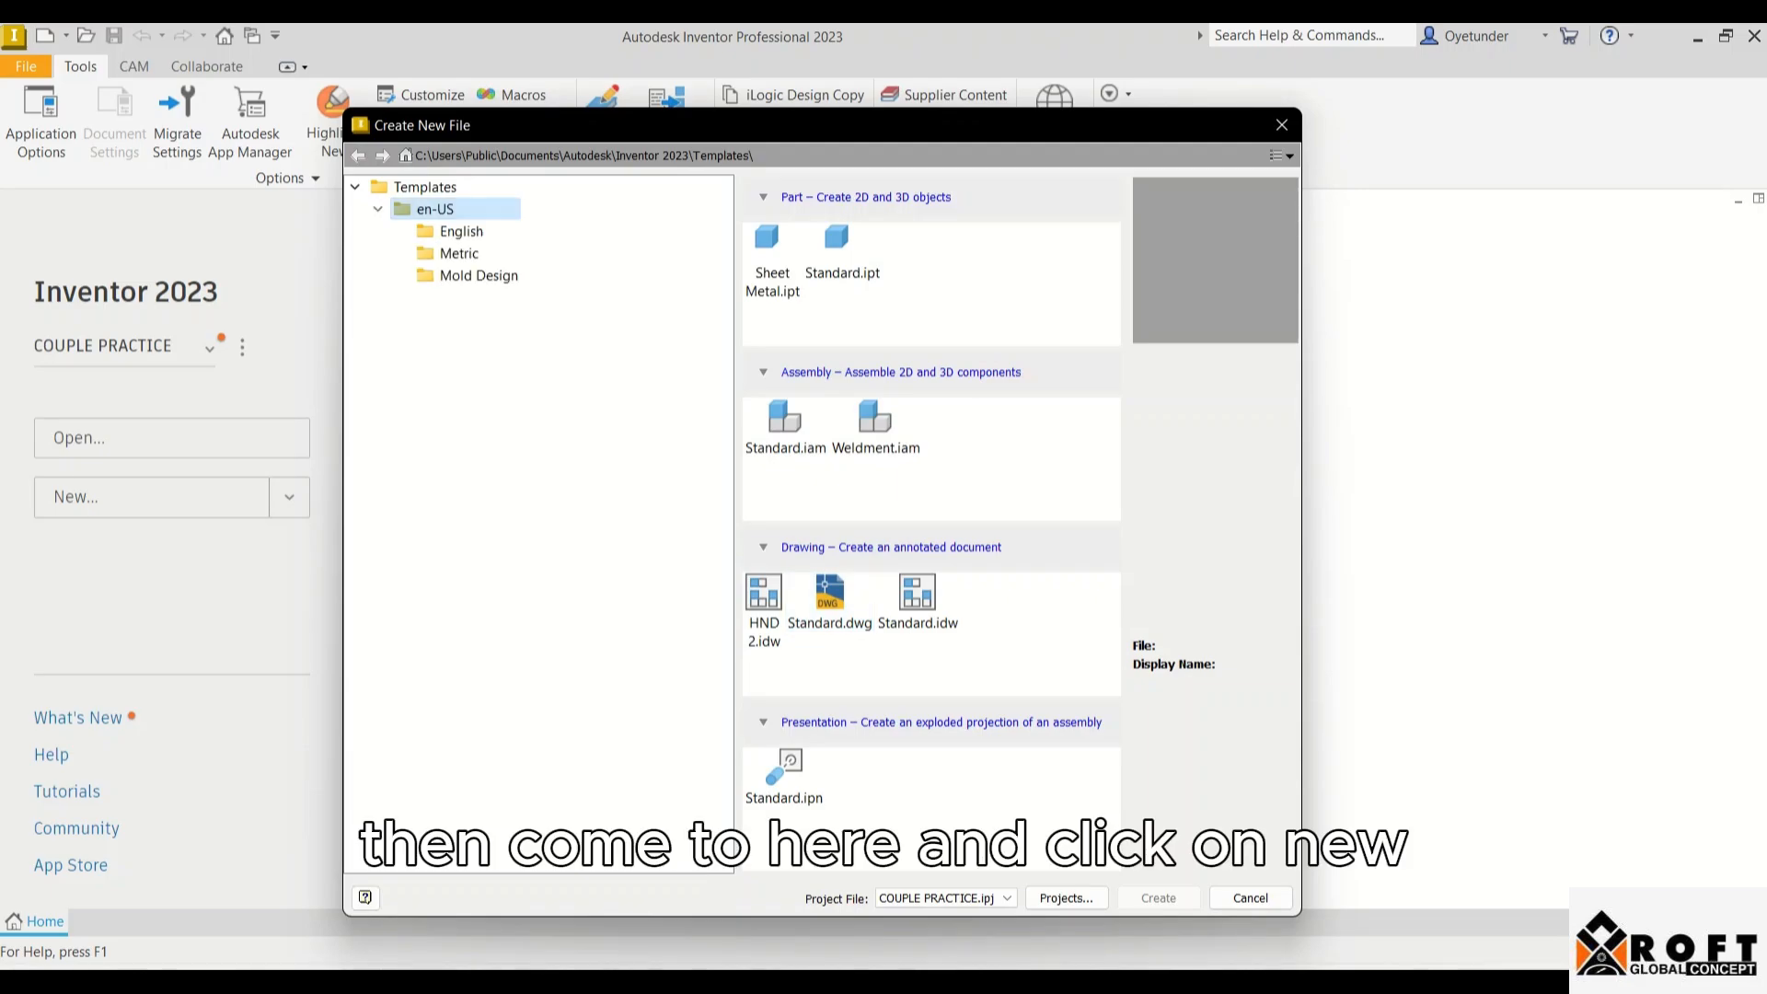
left_click(460, 253)
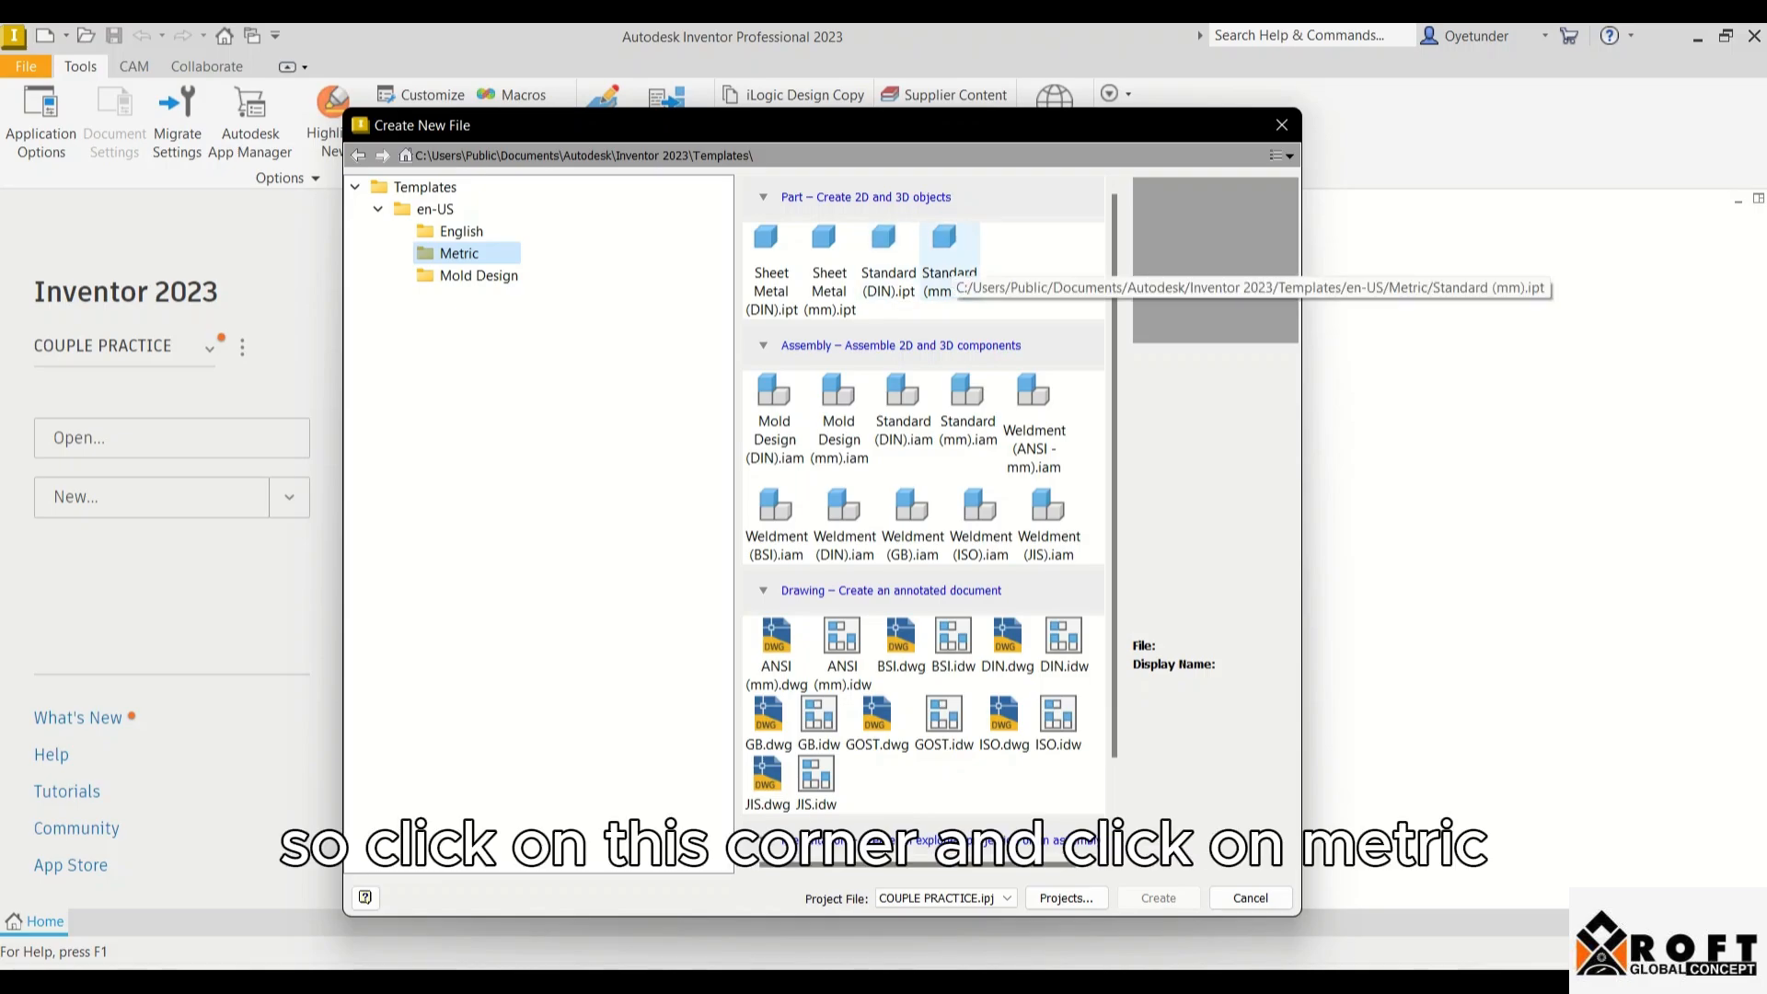
left_click(946, 262)
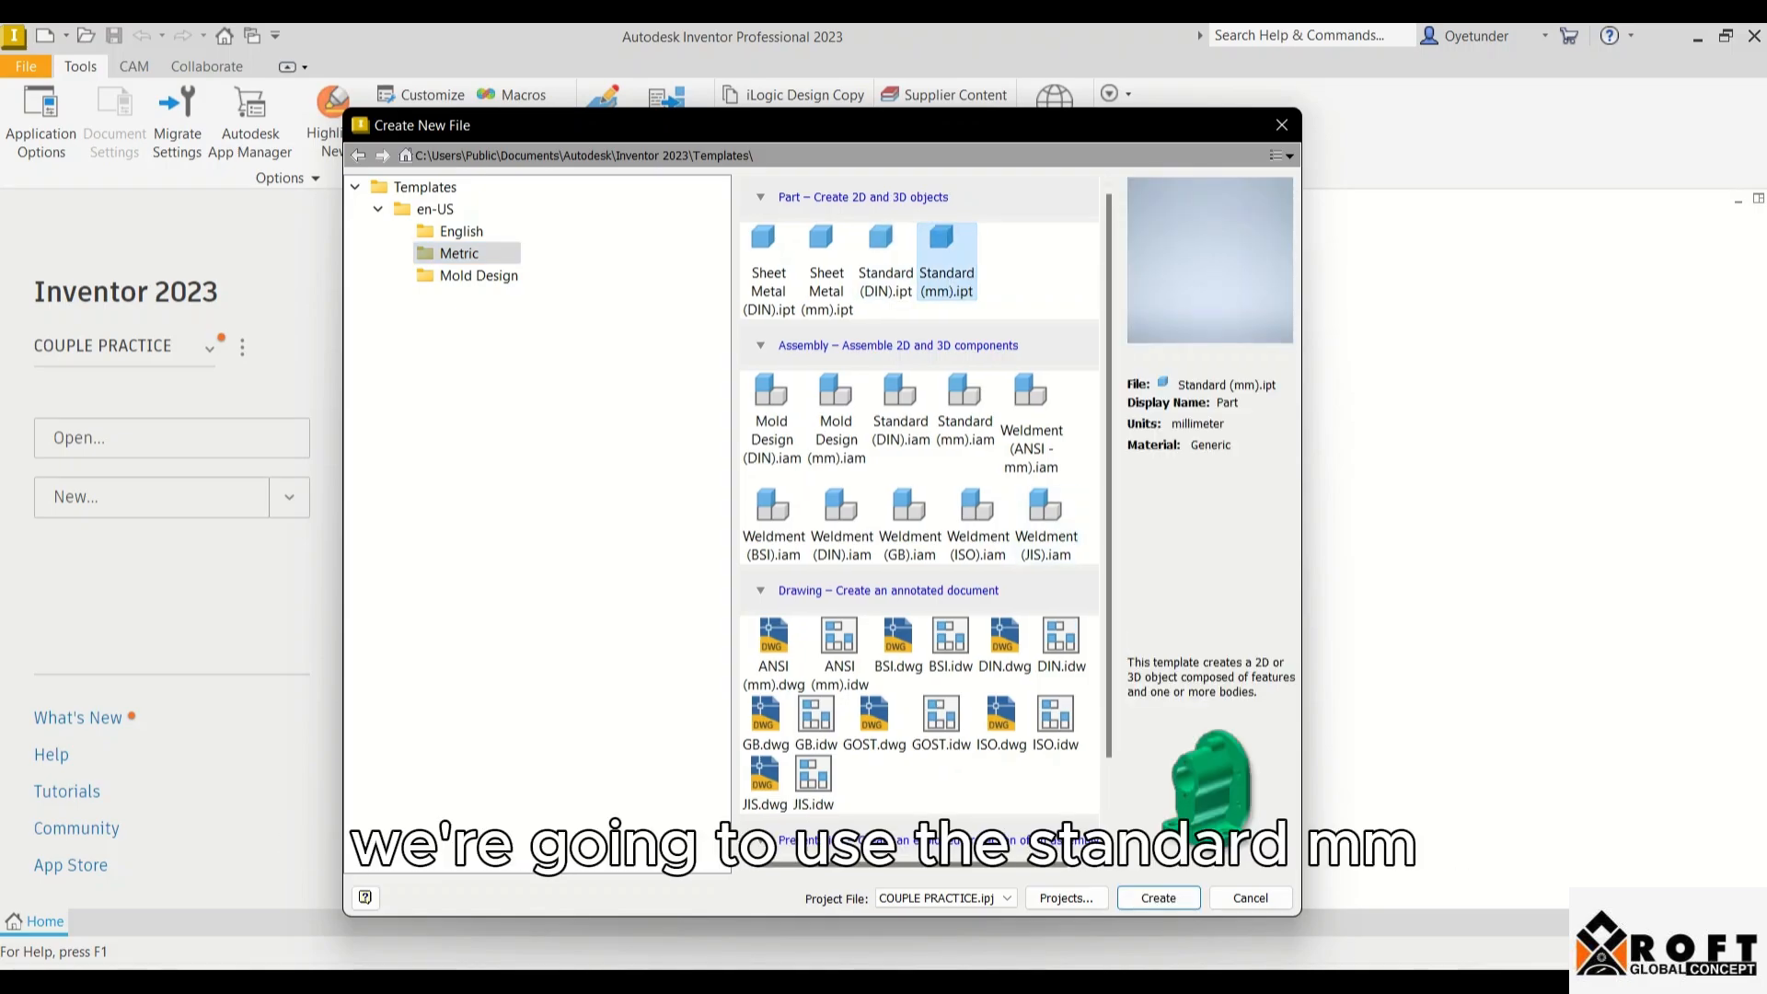
left_click(1157, 898)
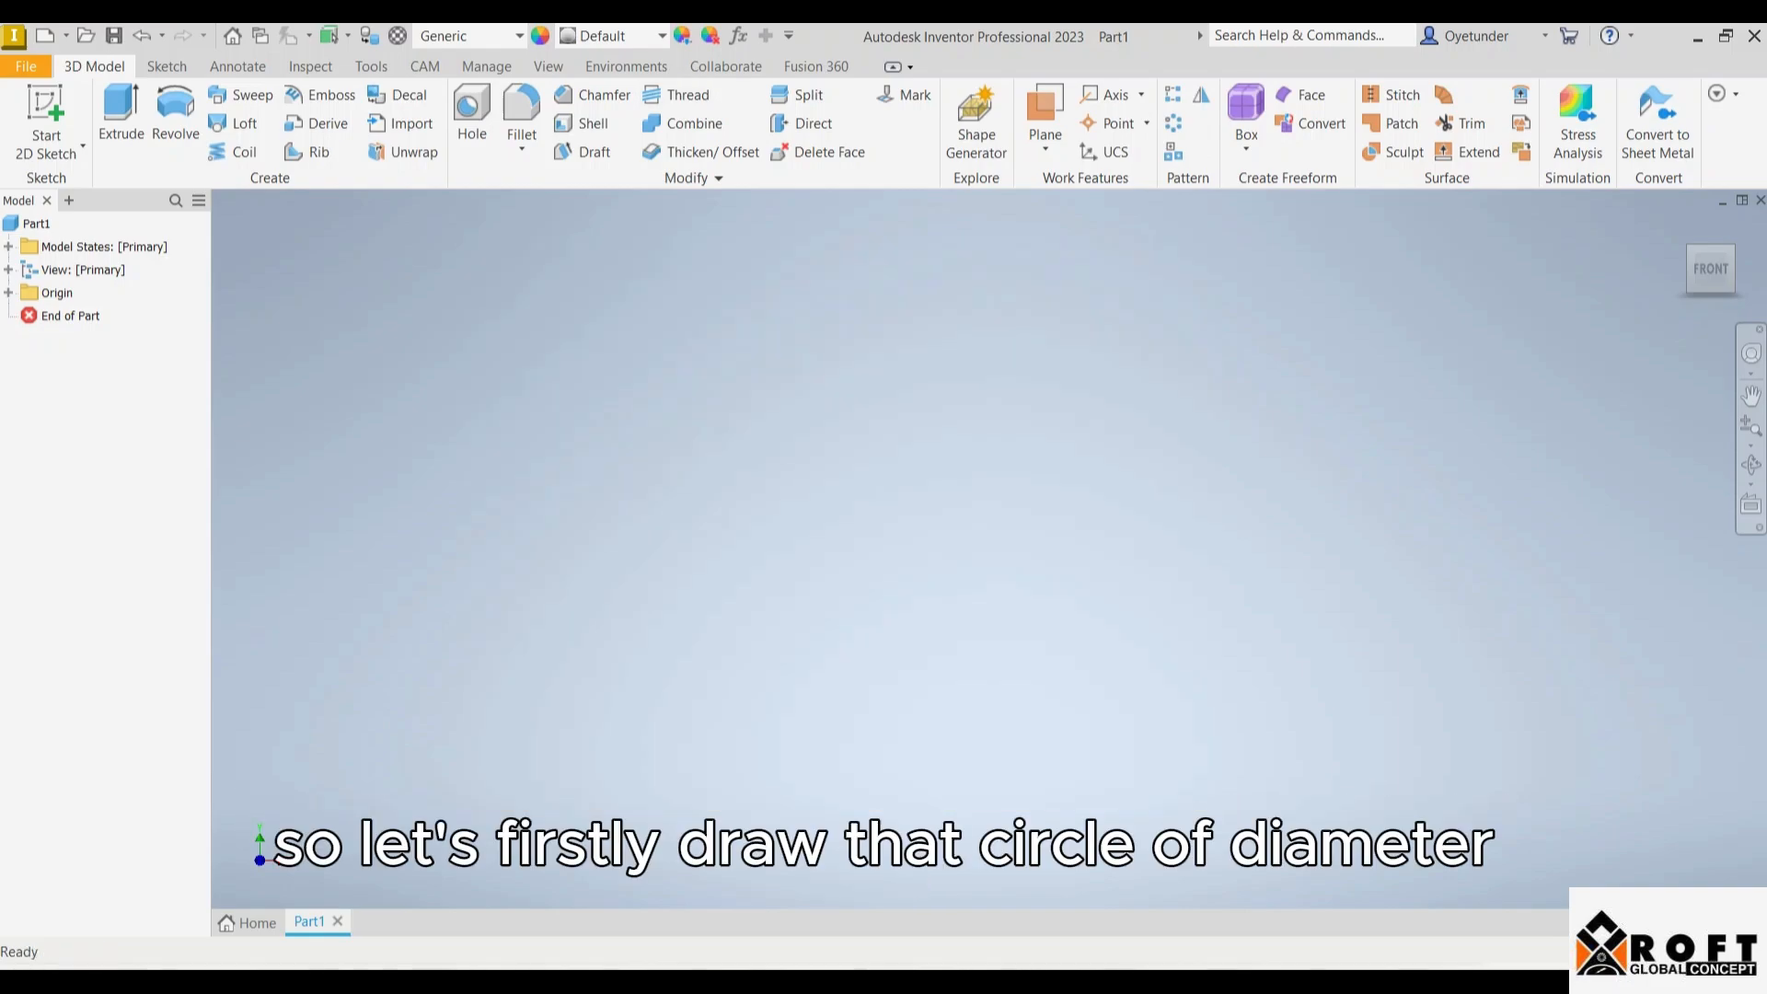
- Sketch a circle of 100 mm diameter centred on the origin on the XY plane and finish the sketch
left_click(46, 117)
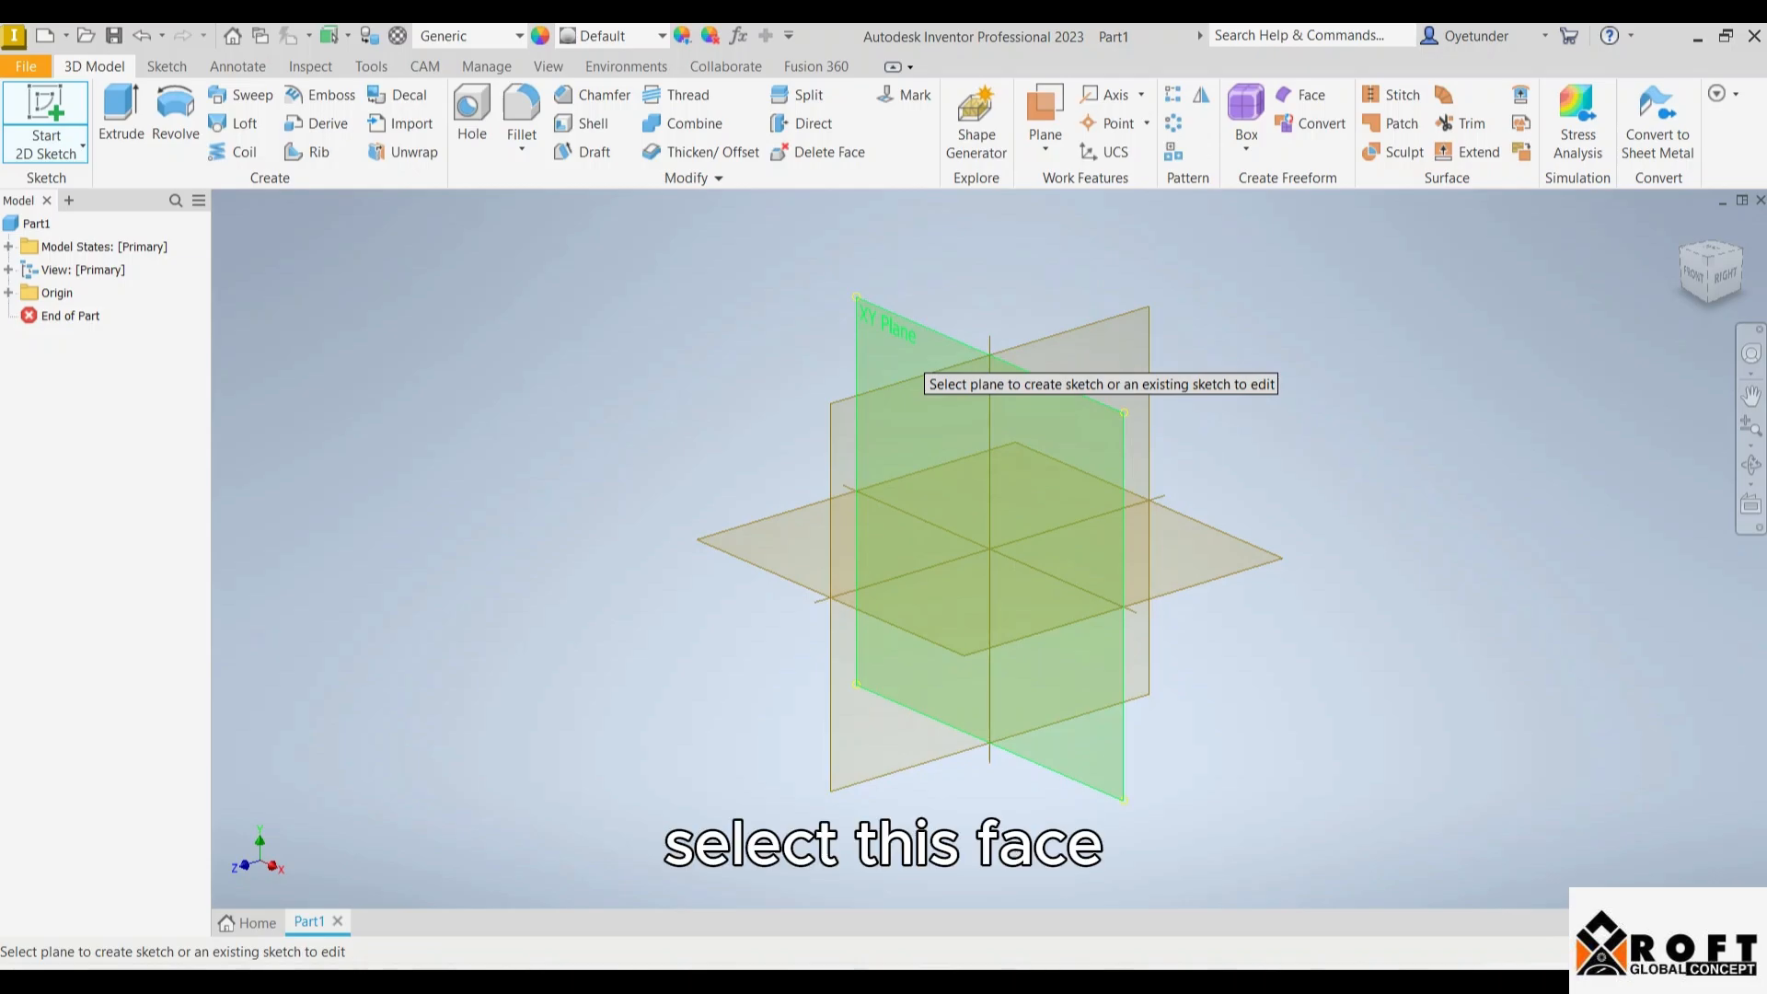
left_click(915, 368)
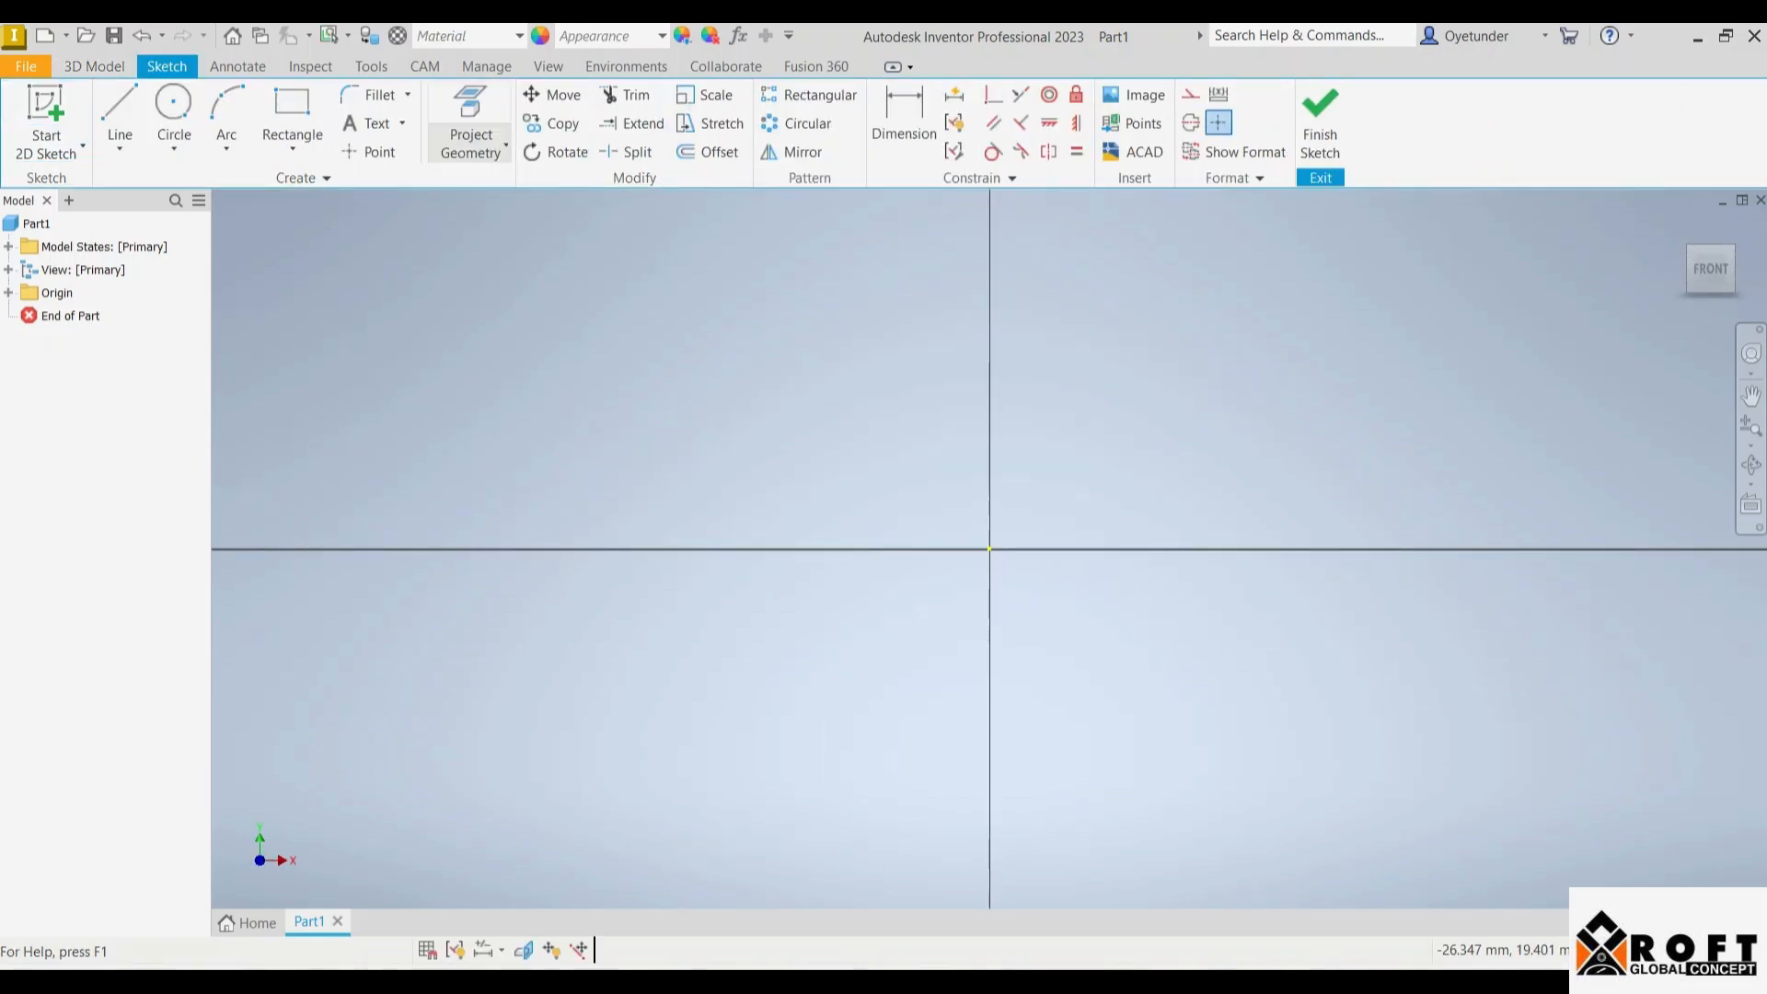
left_click(173, 106)
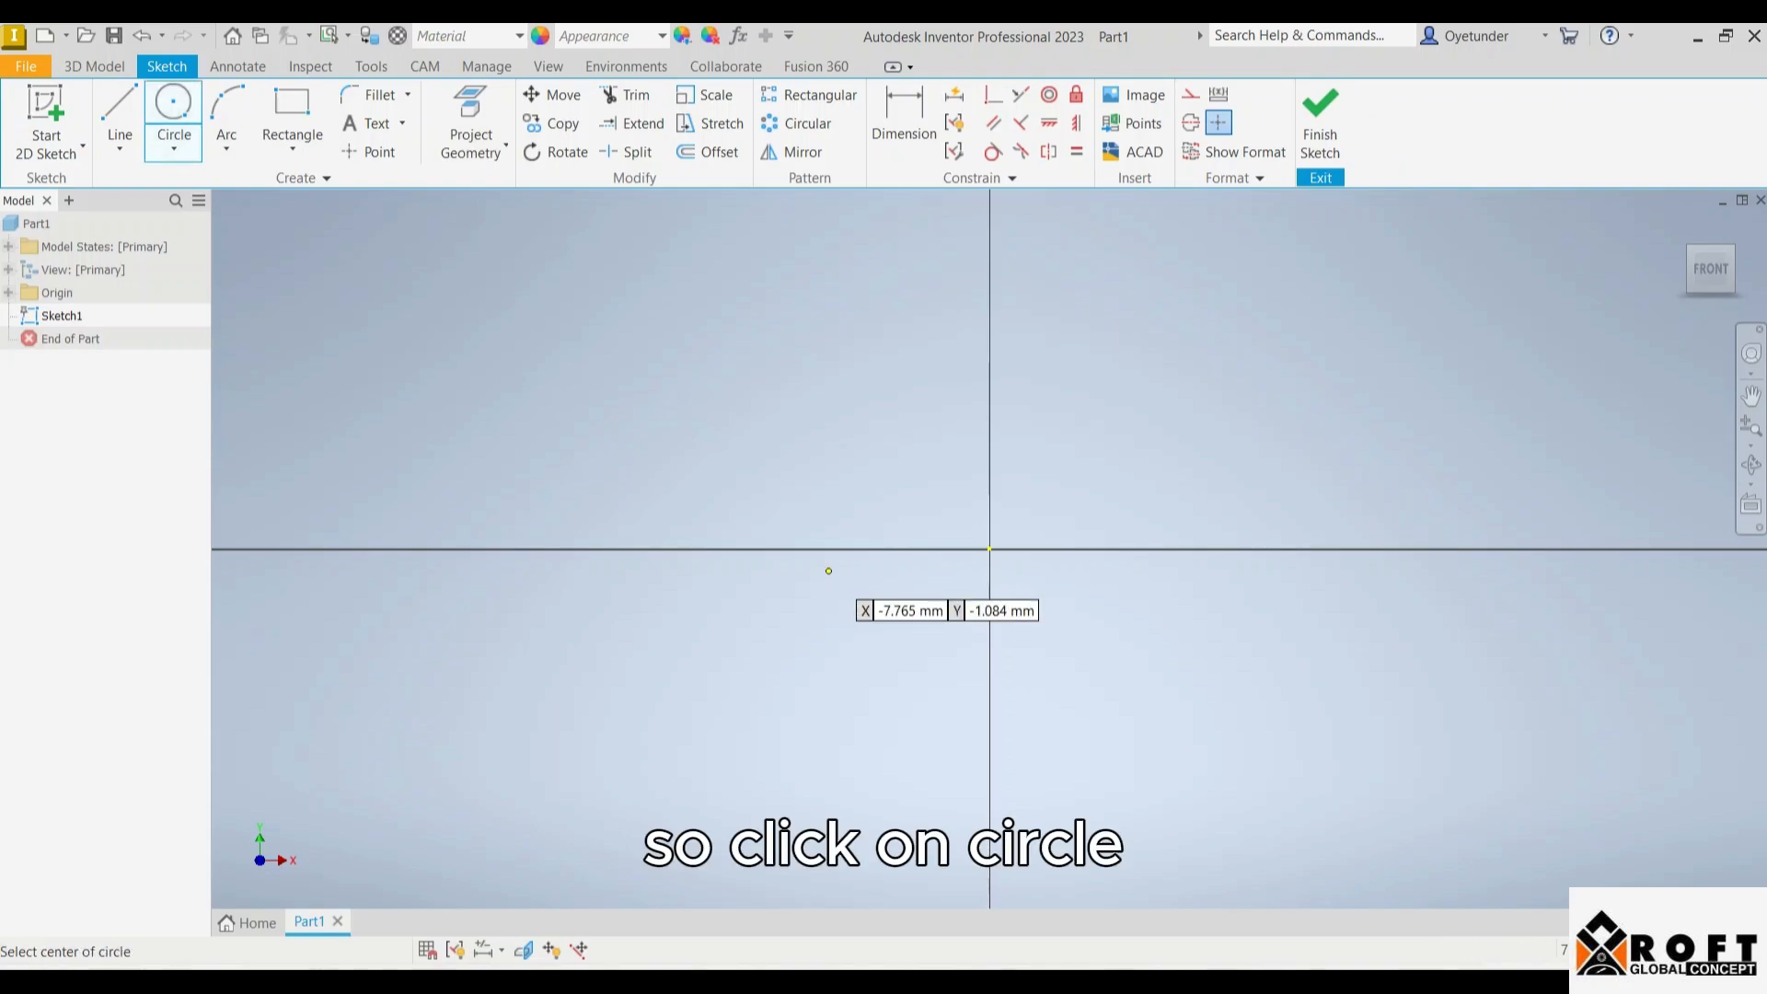
left_click(989, 549)
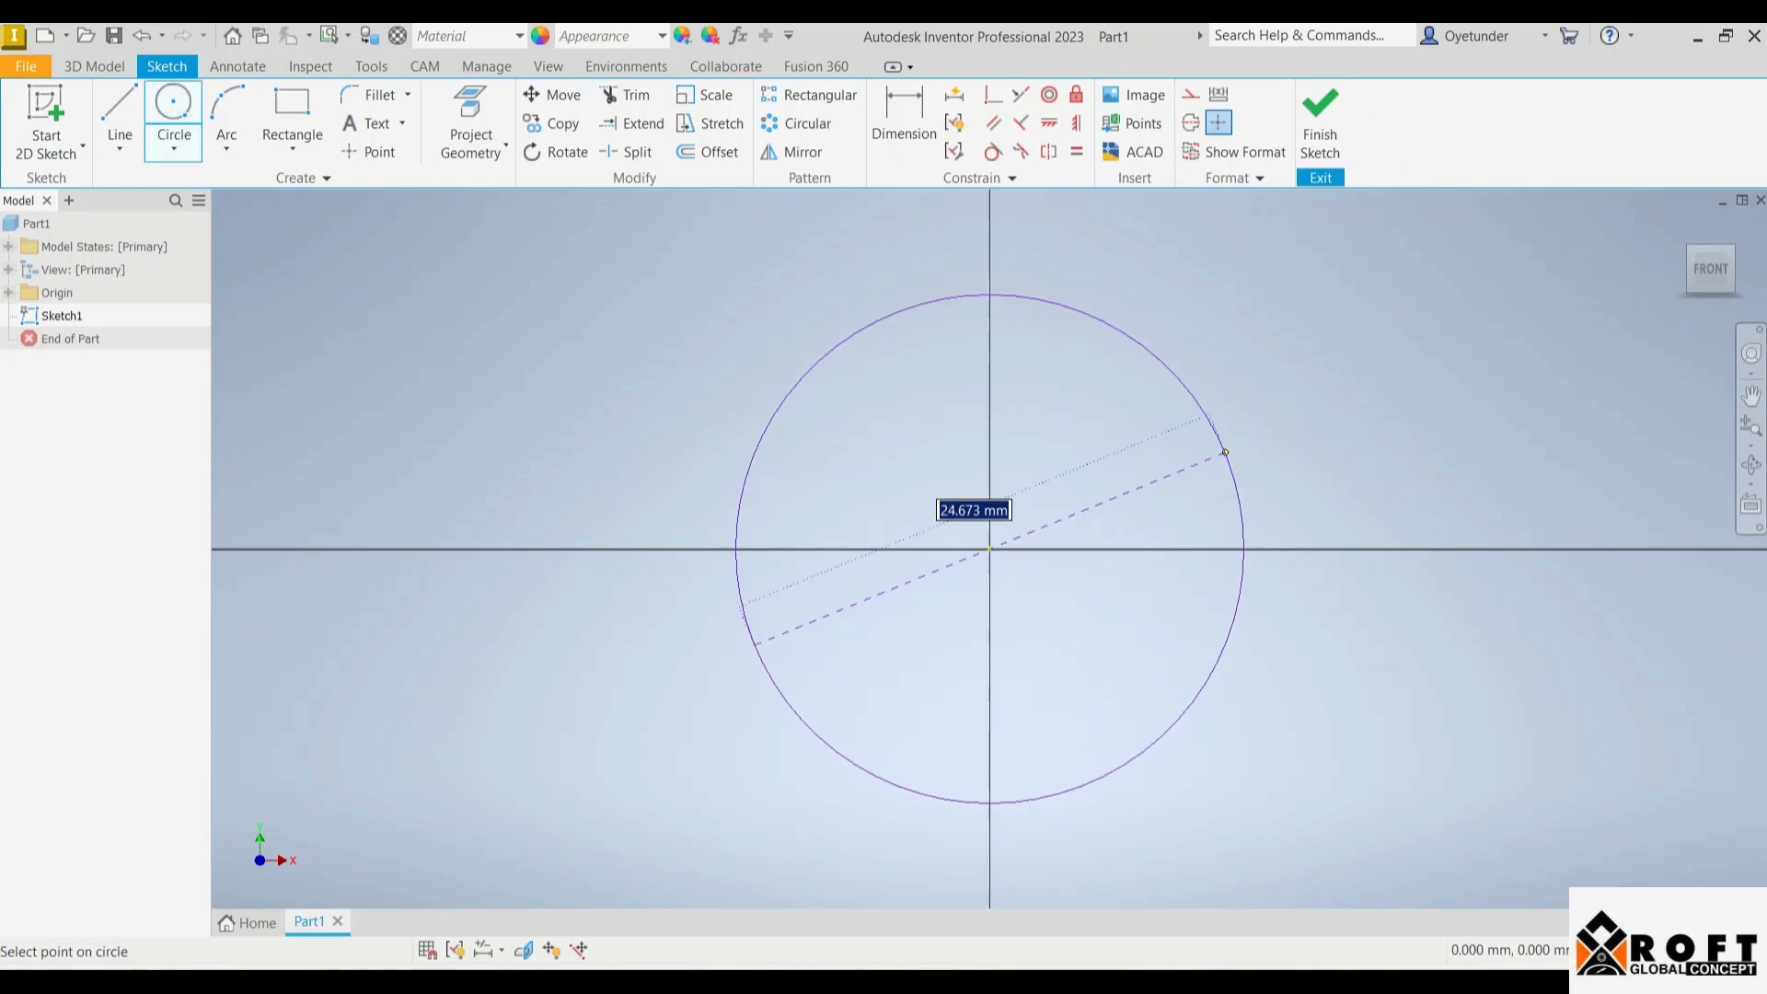
type("100")
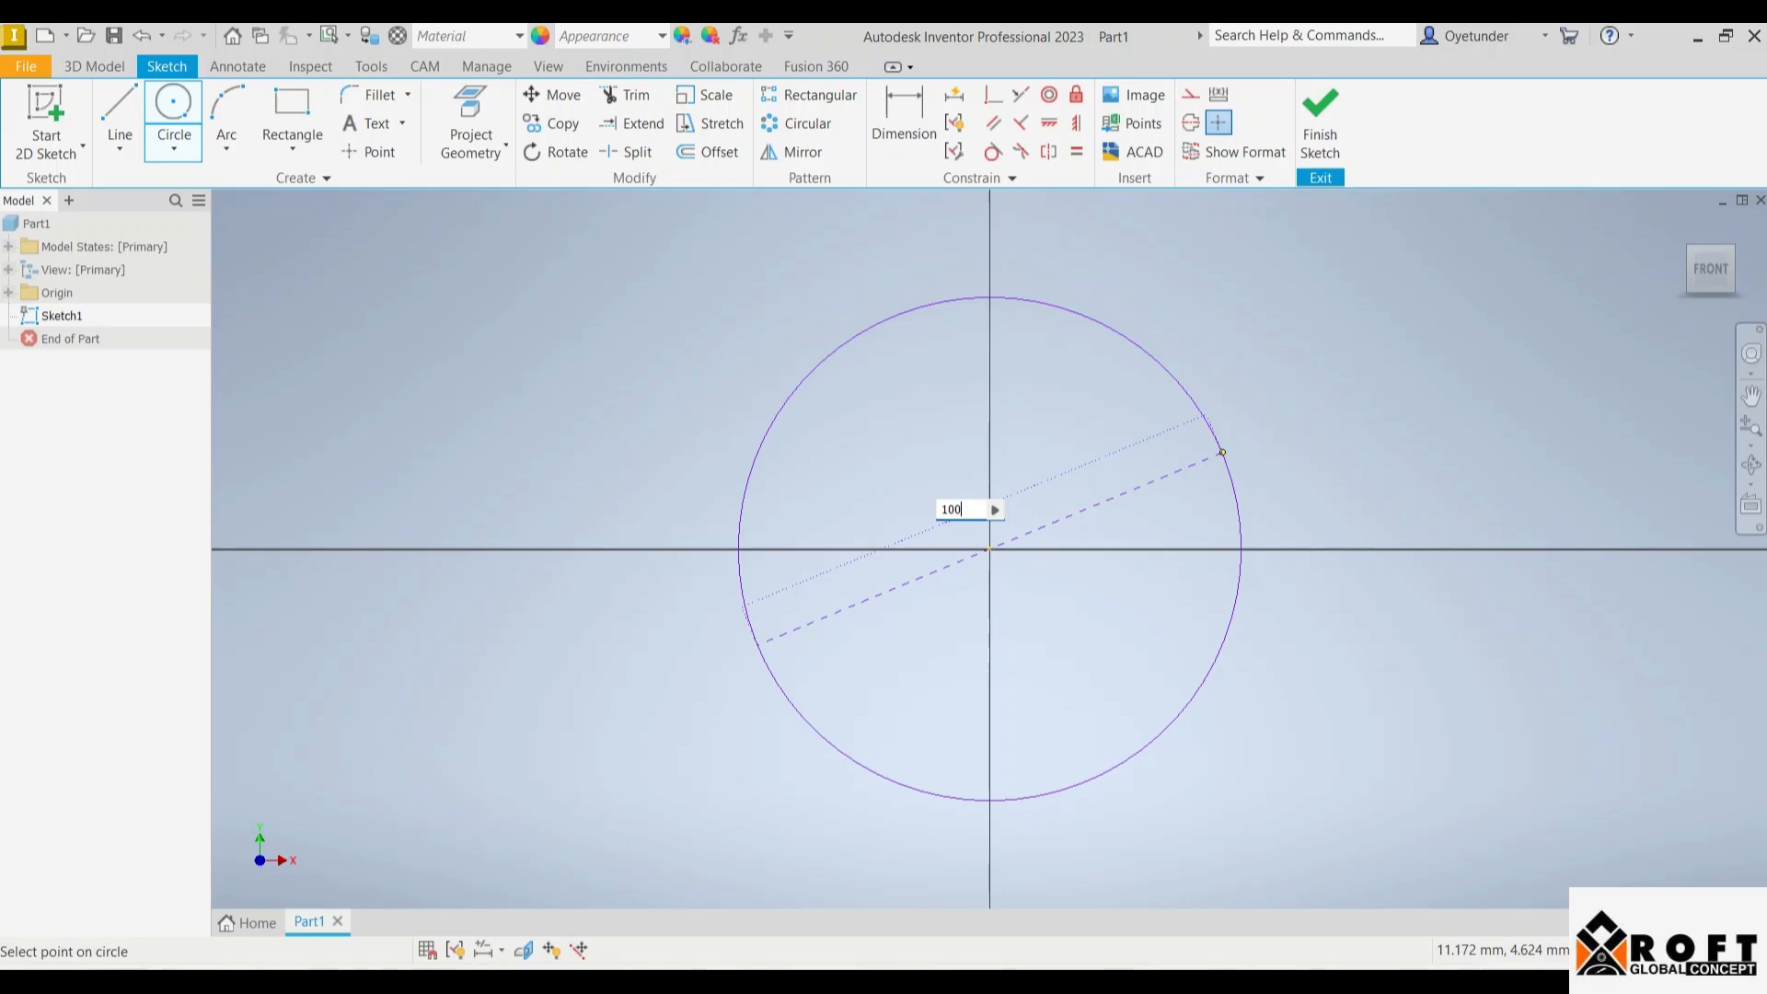
key("Return")
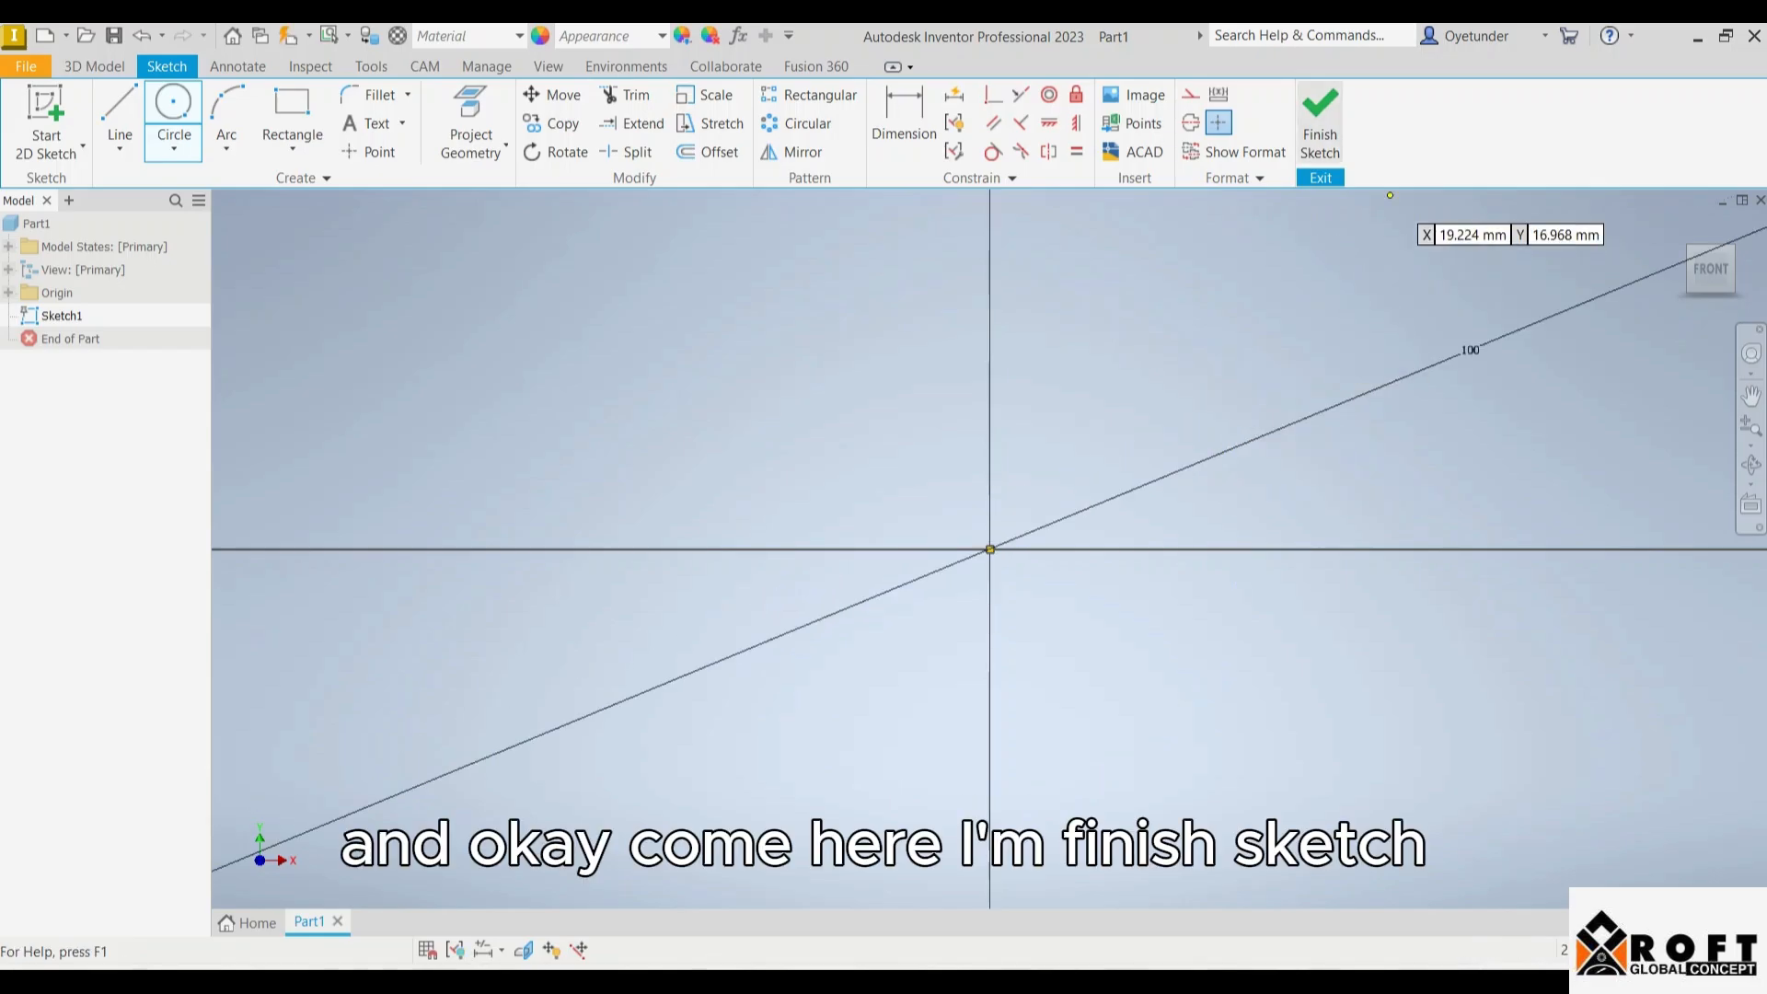
left_click(1320, 129)
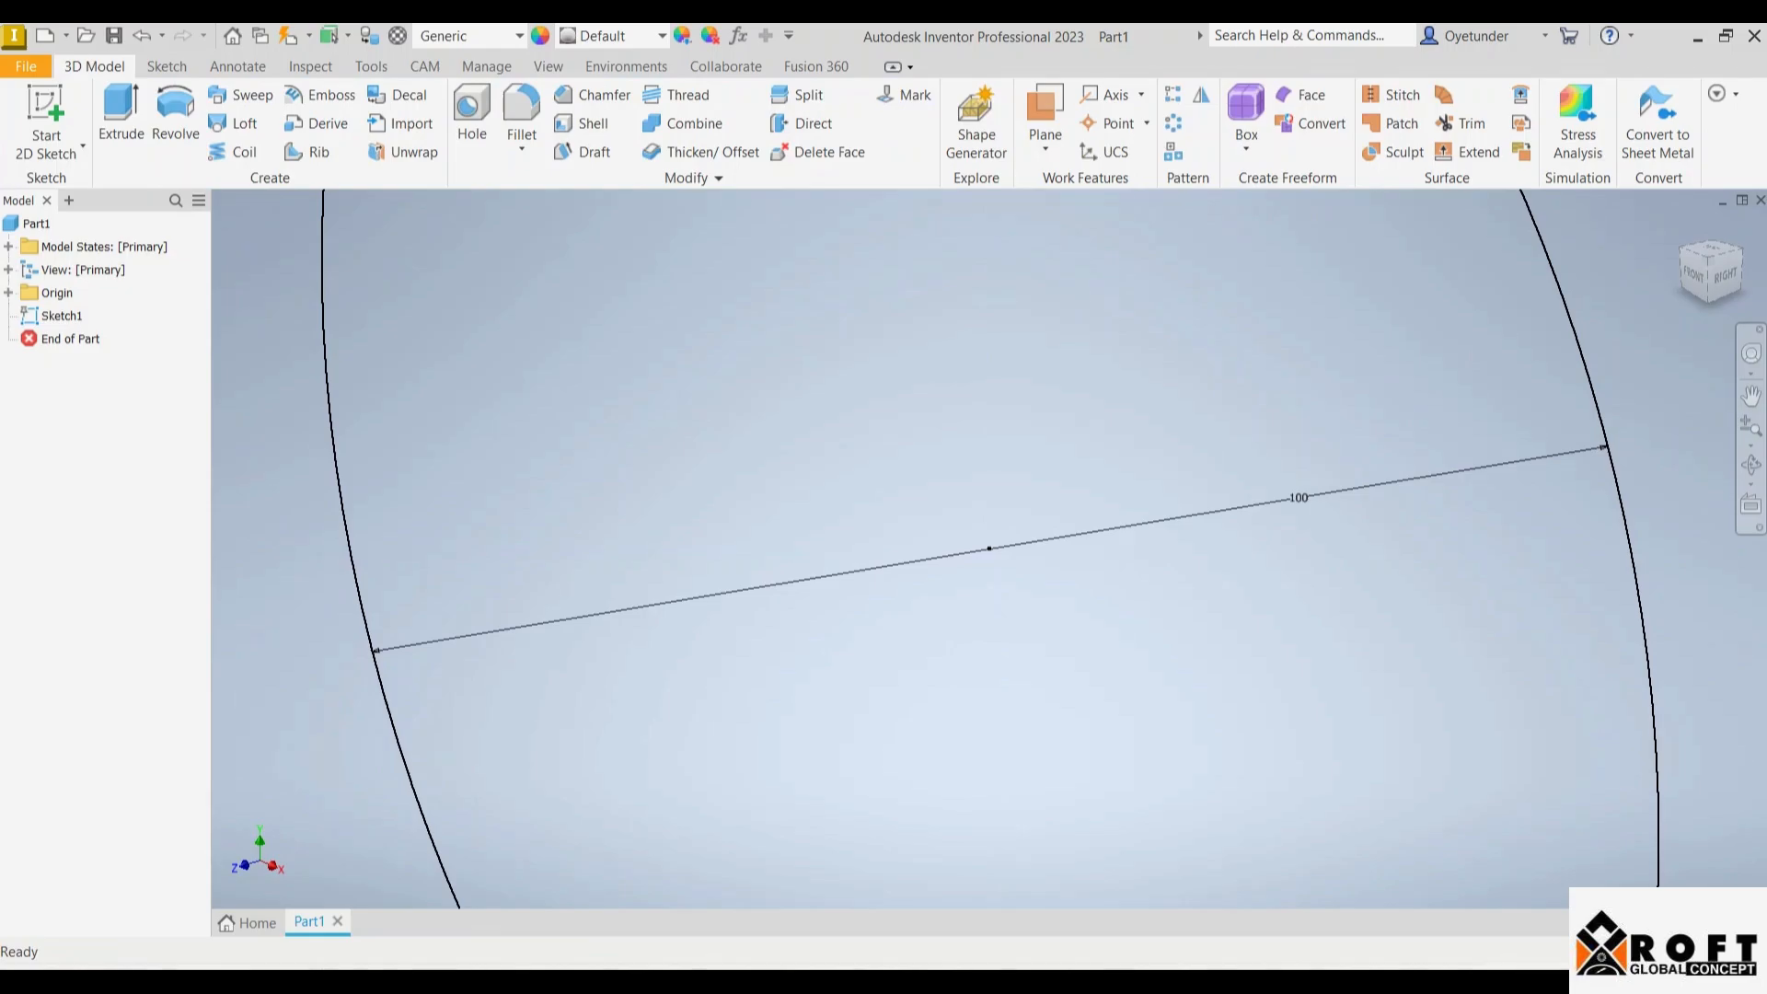
- Extrude the circle profile 15 mm into a solid disc
scroll(1154, 505, "down", 10)
scroll(1154, 505, "up", 3)
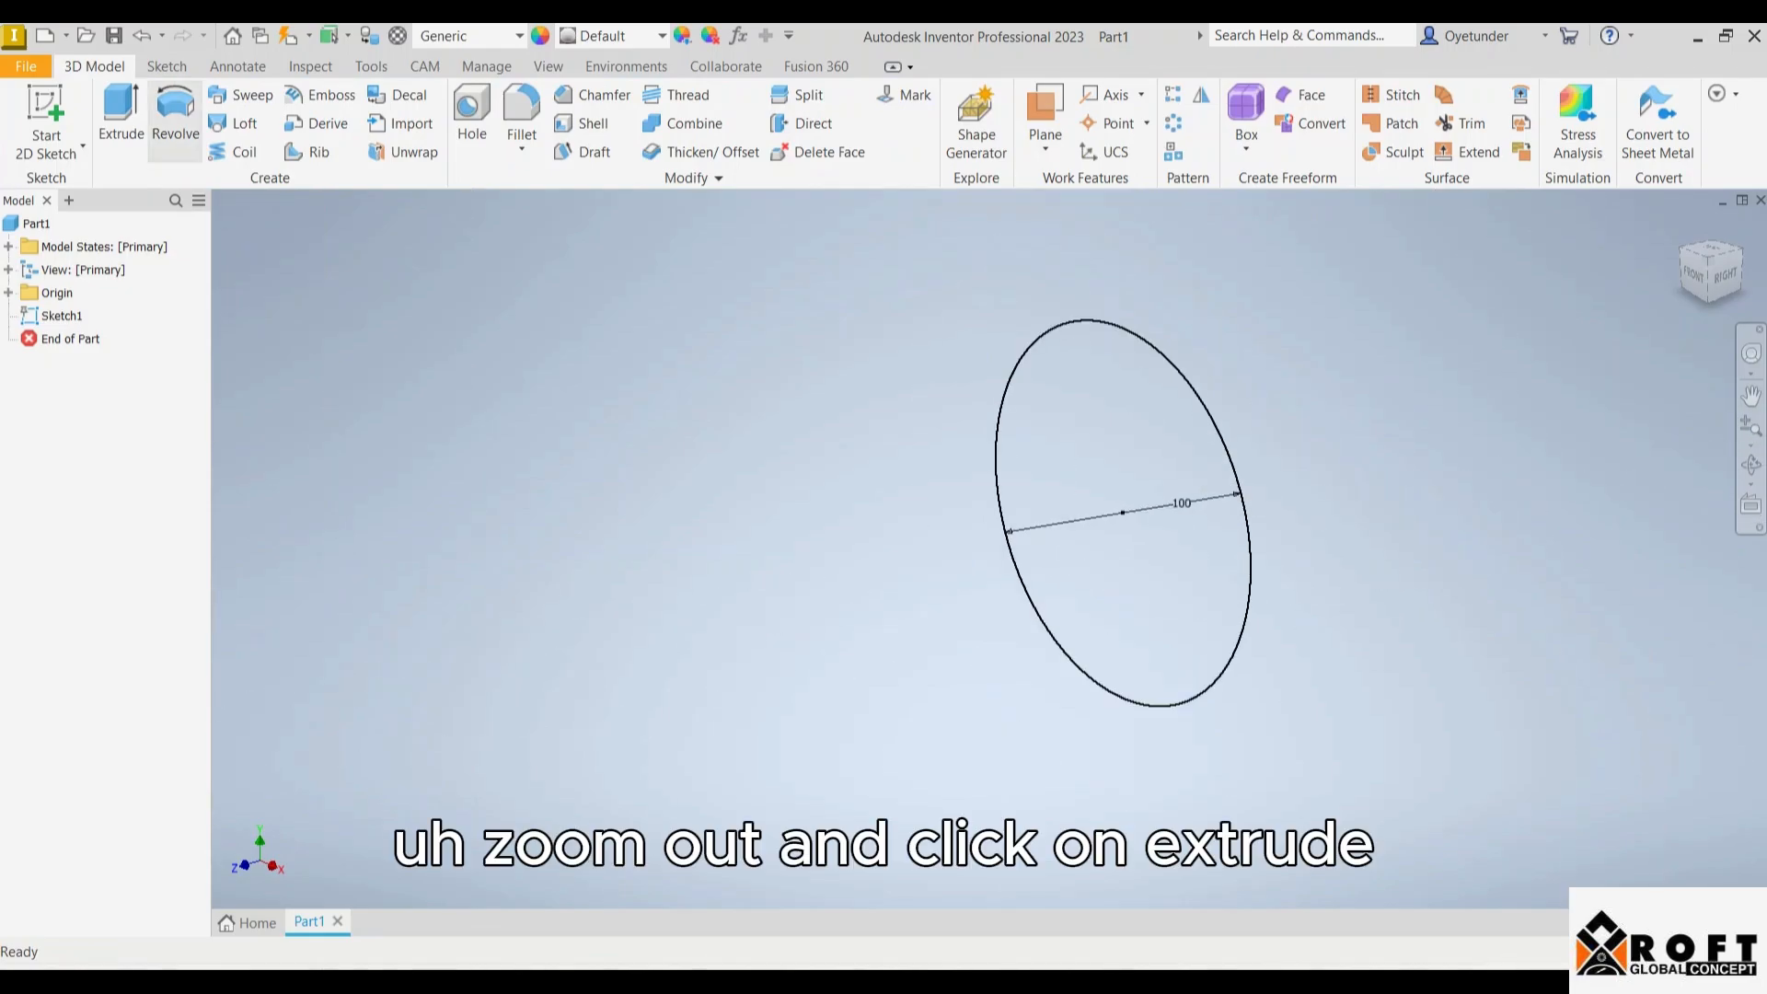
left_click(121, 118)
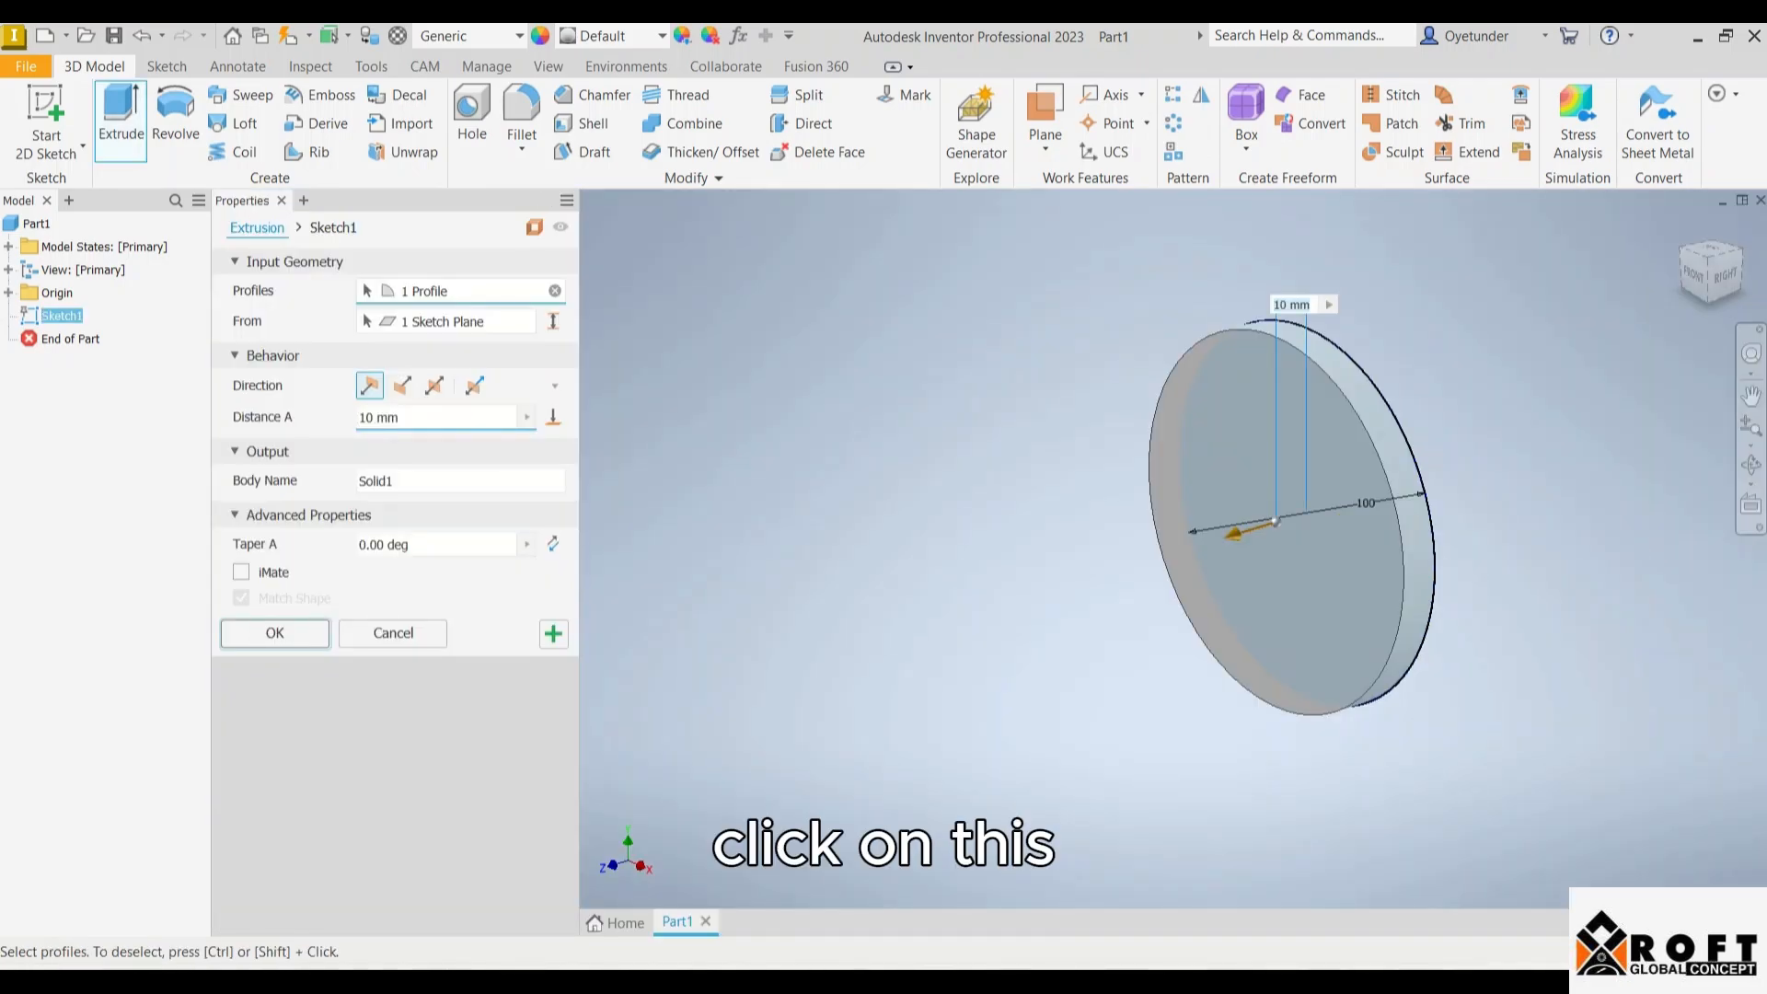
left_click(437, 417)
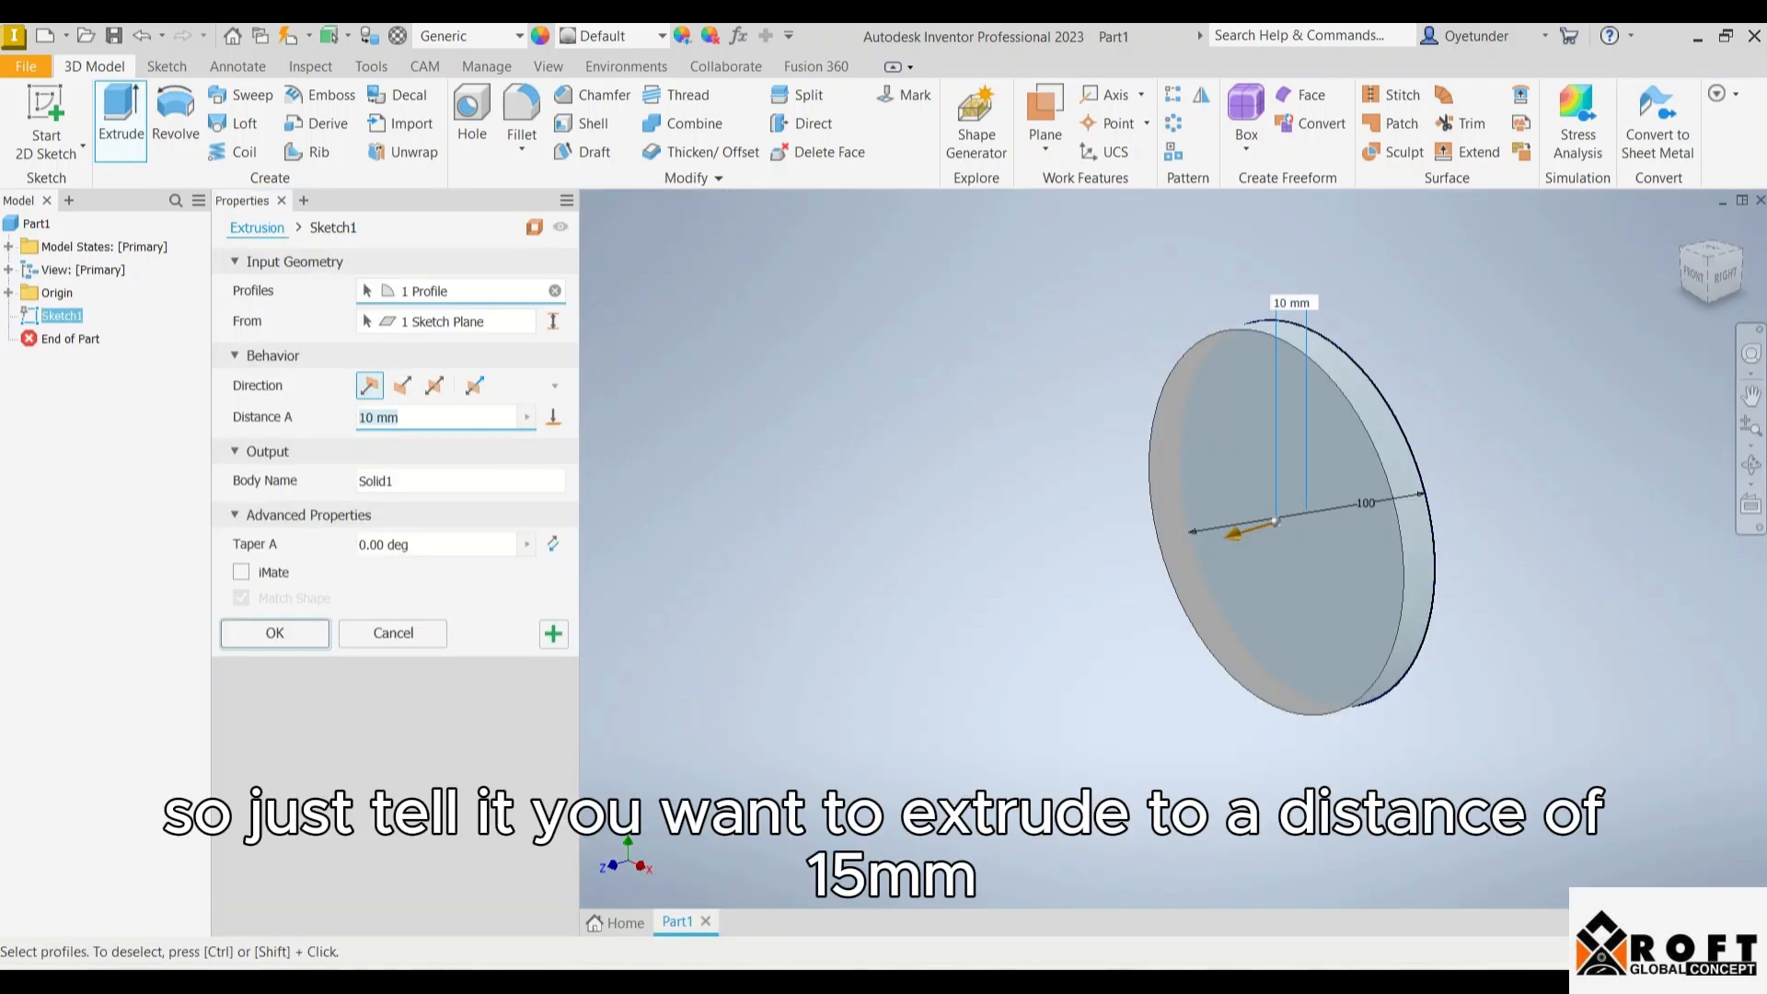
type("15")
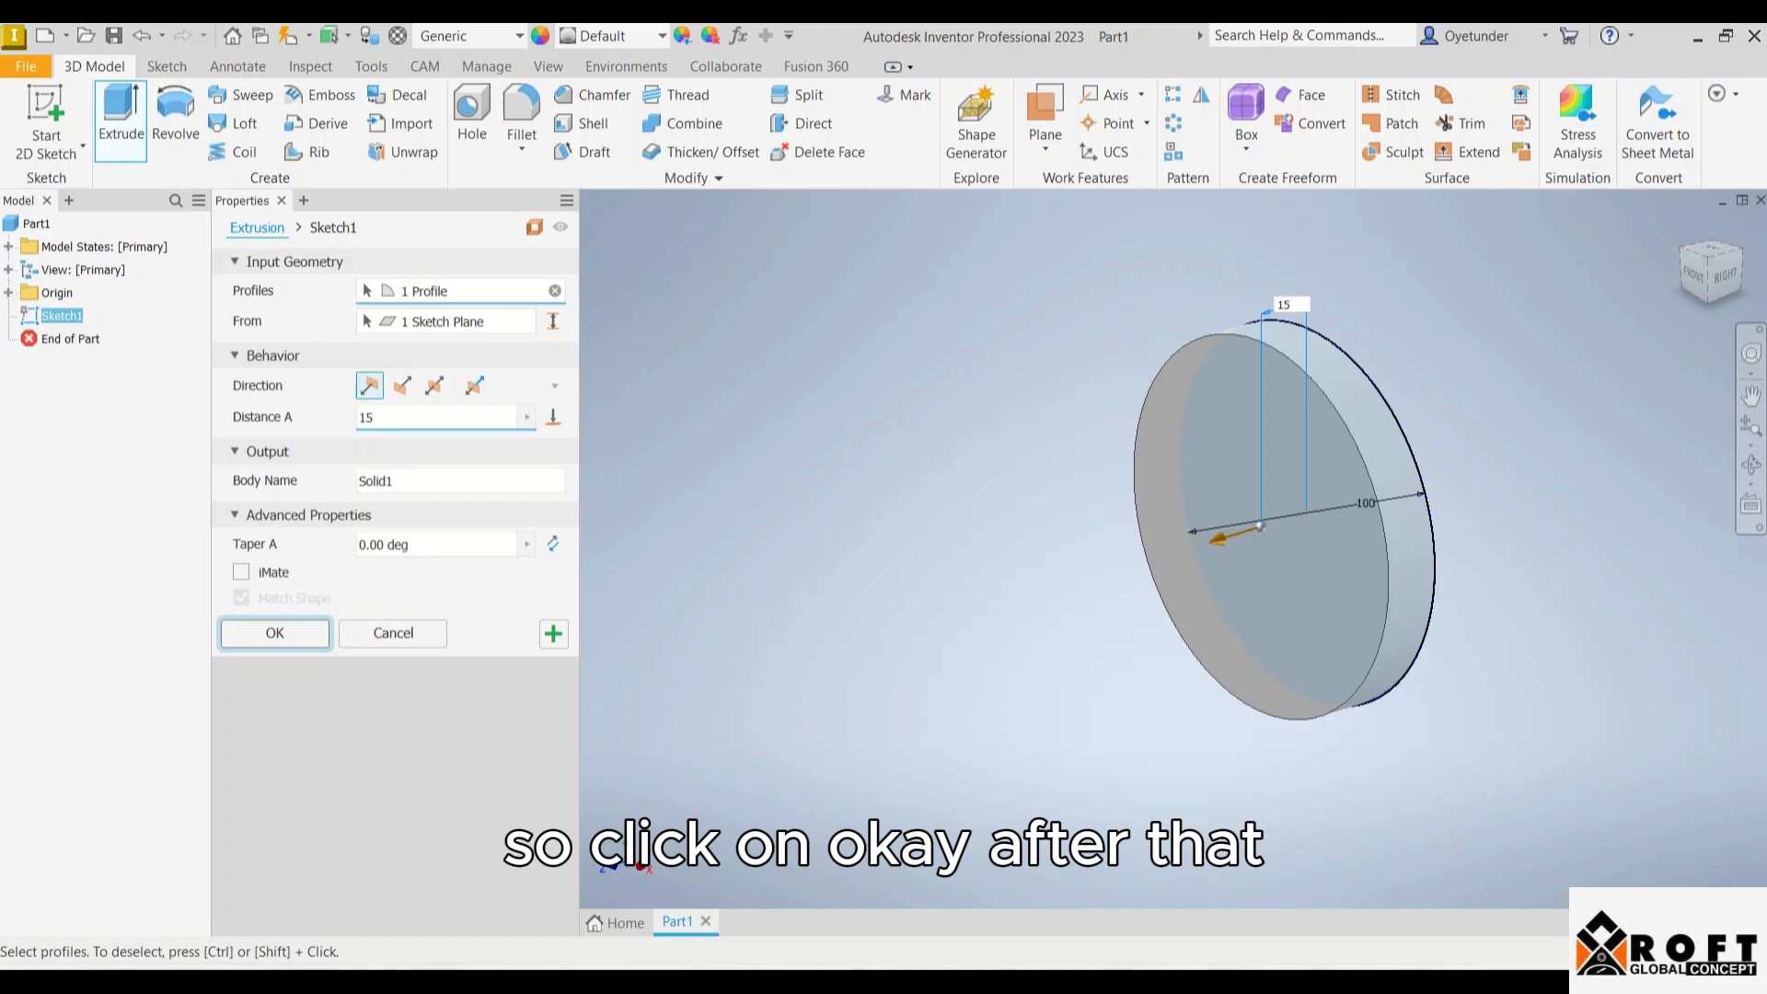
left_click(275, 632)
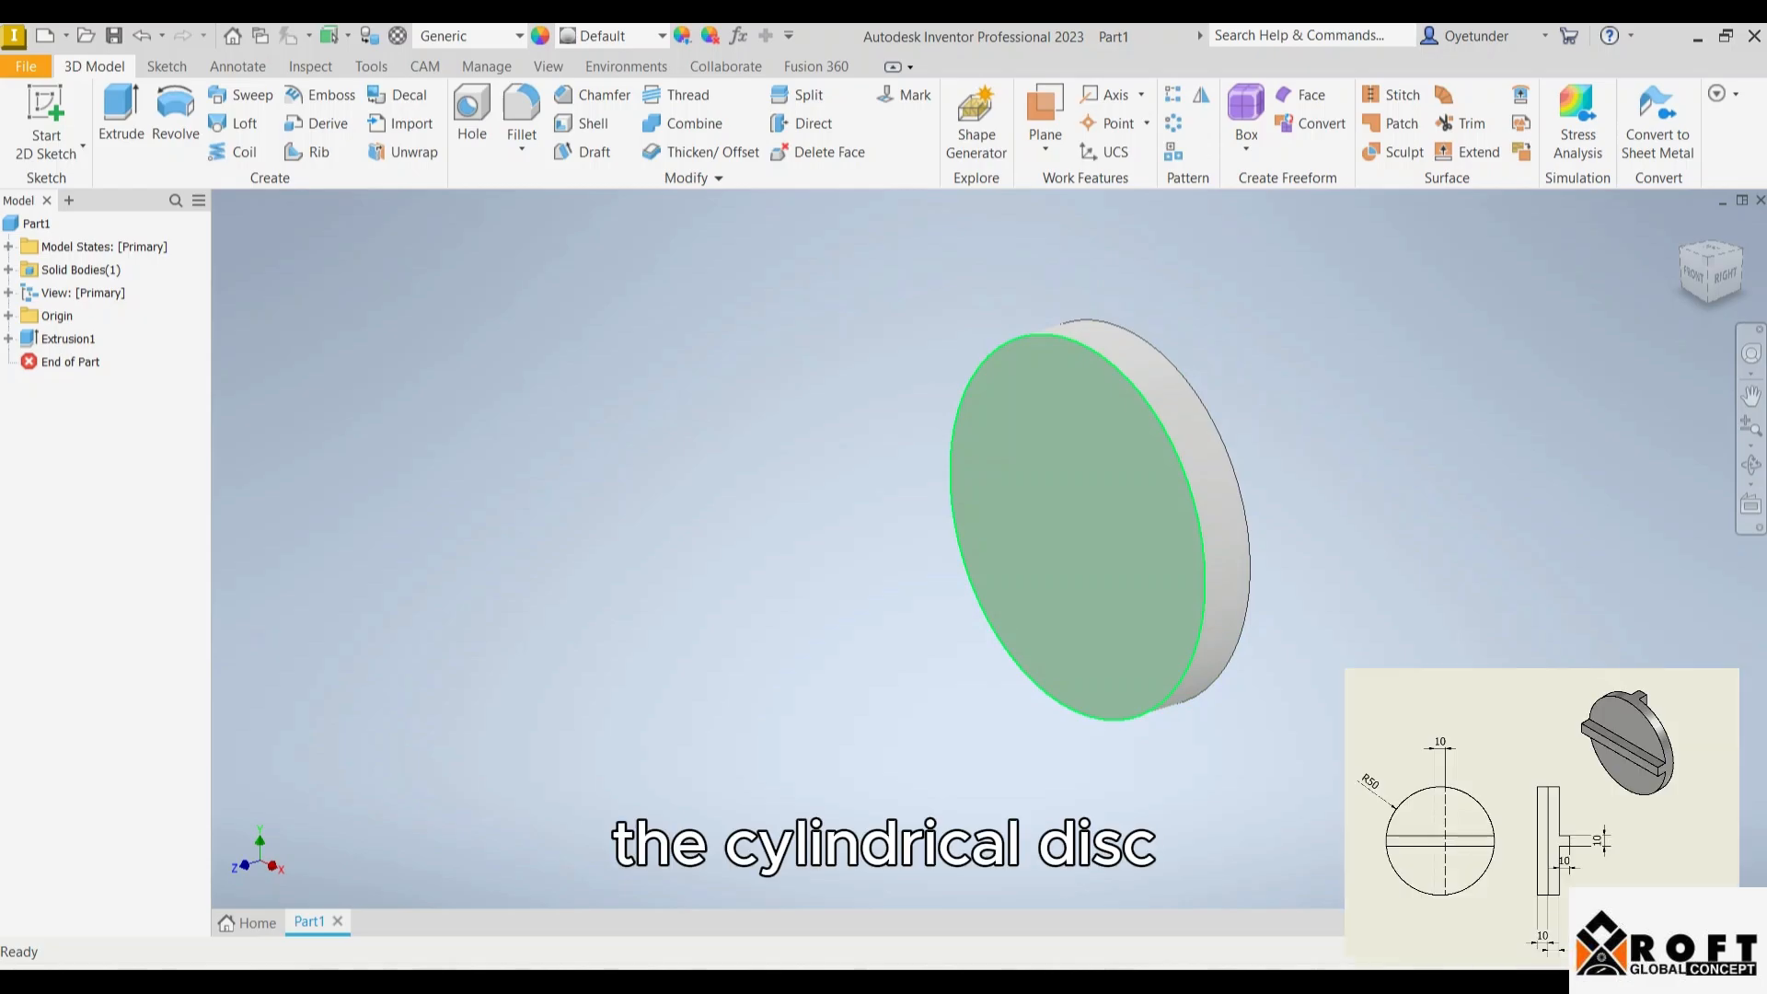
- On a new sketch on the disc's front face, draw two slanted lines across the disc, one above the centre and one about 154 mm long below
left_click(1044, 543)
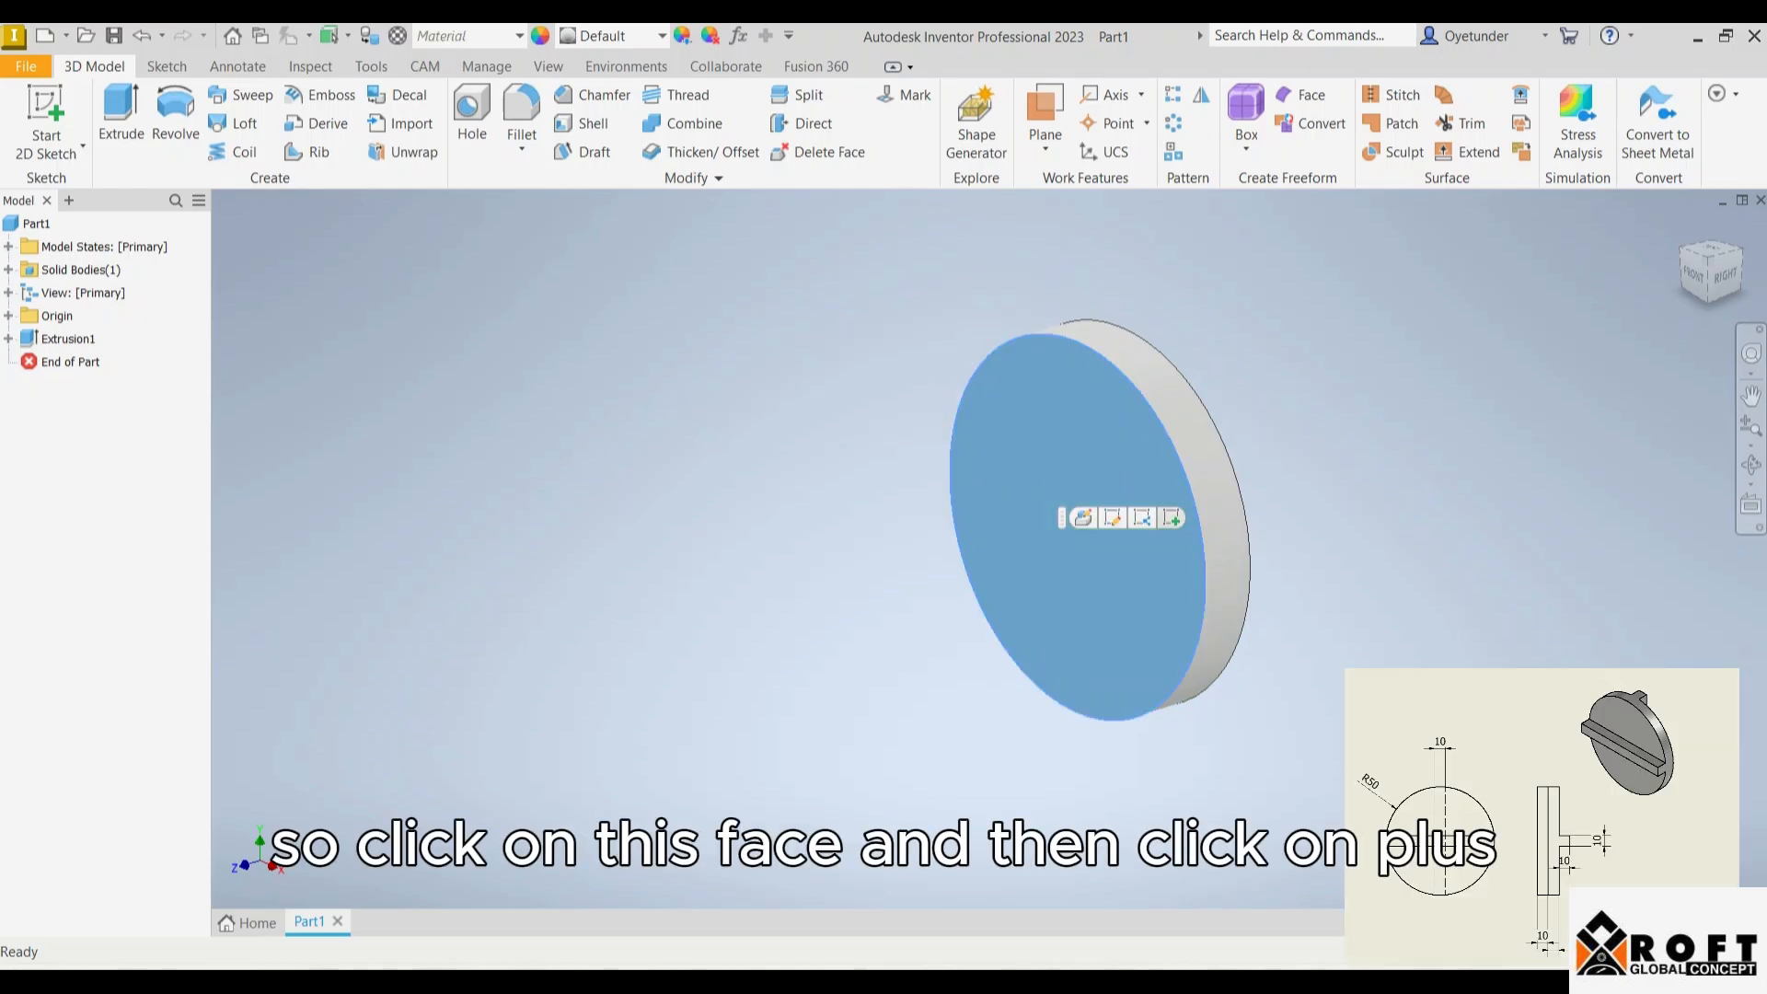
left_click(1172, 518)
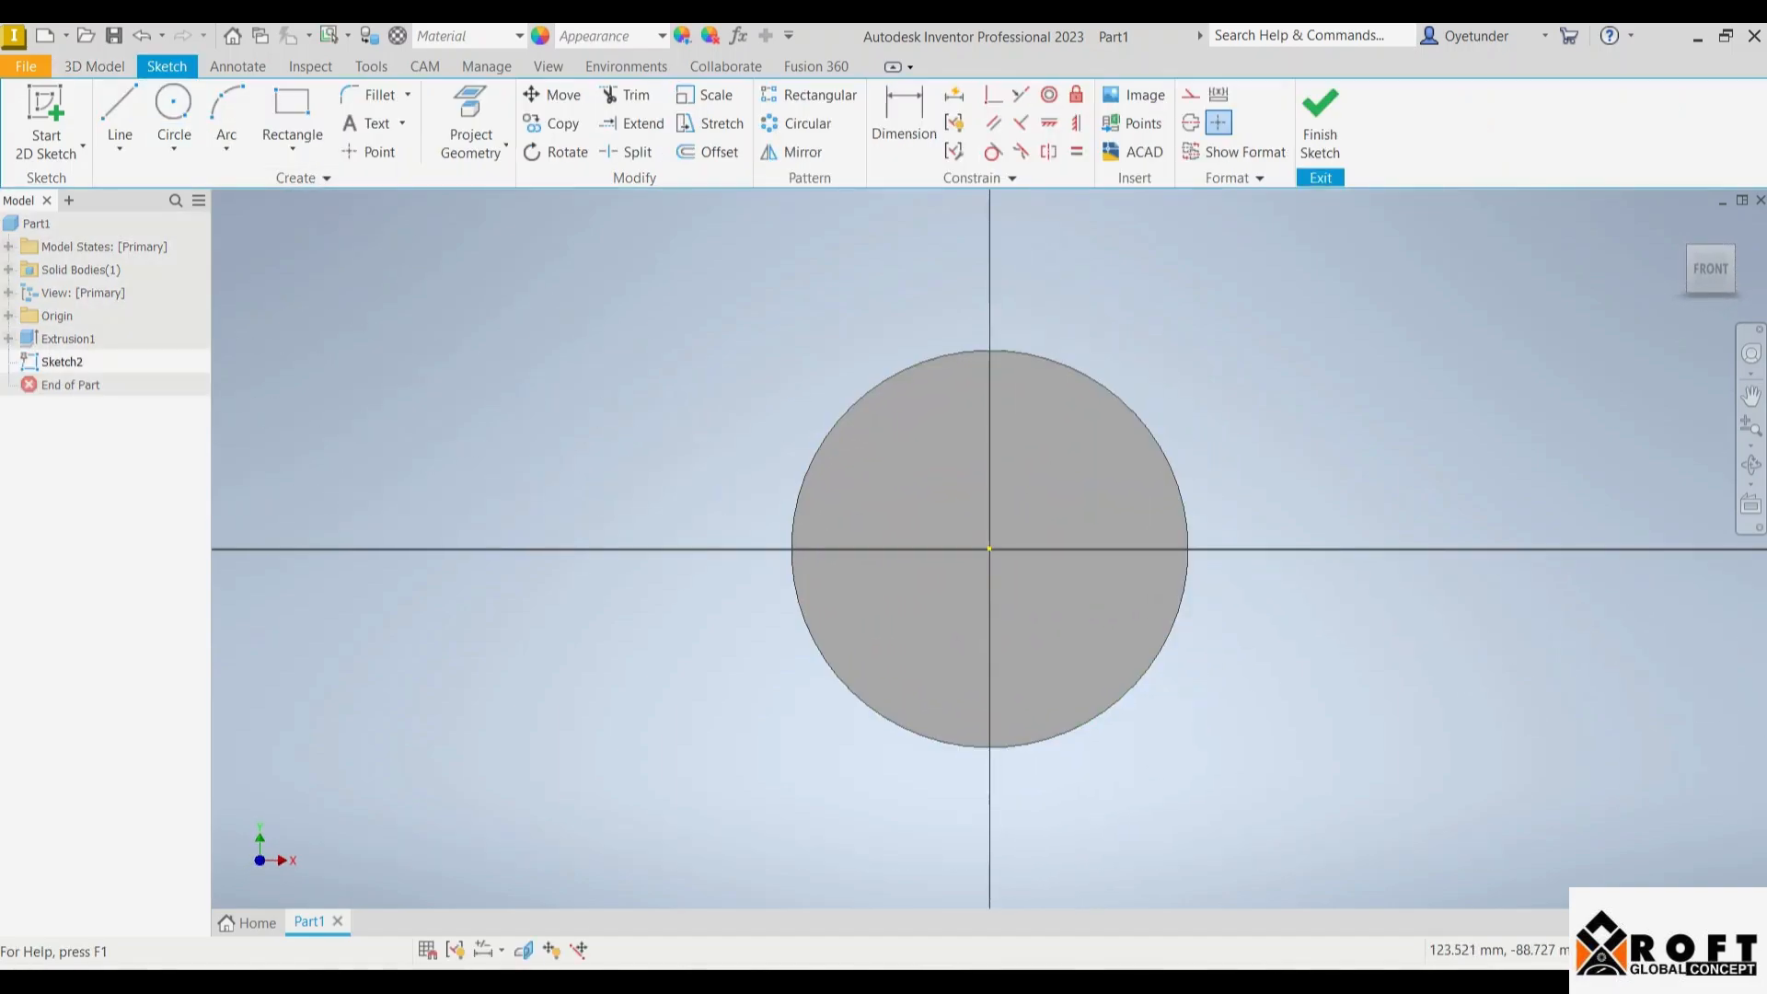
left_click(1500, 980)
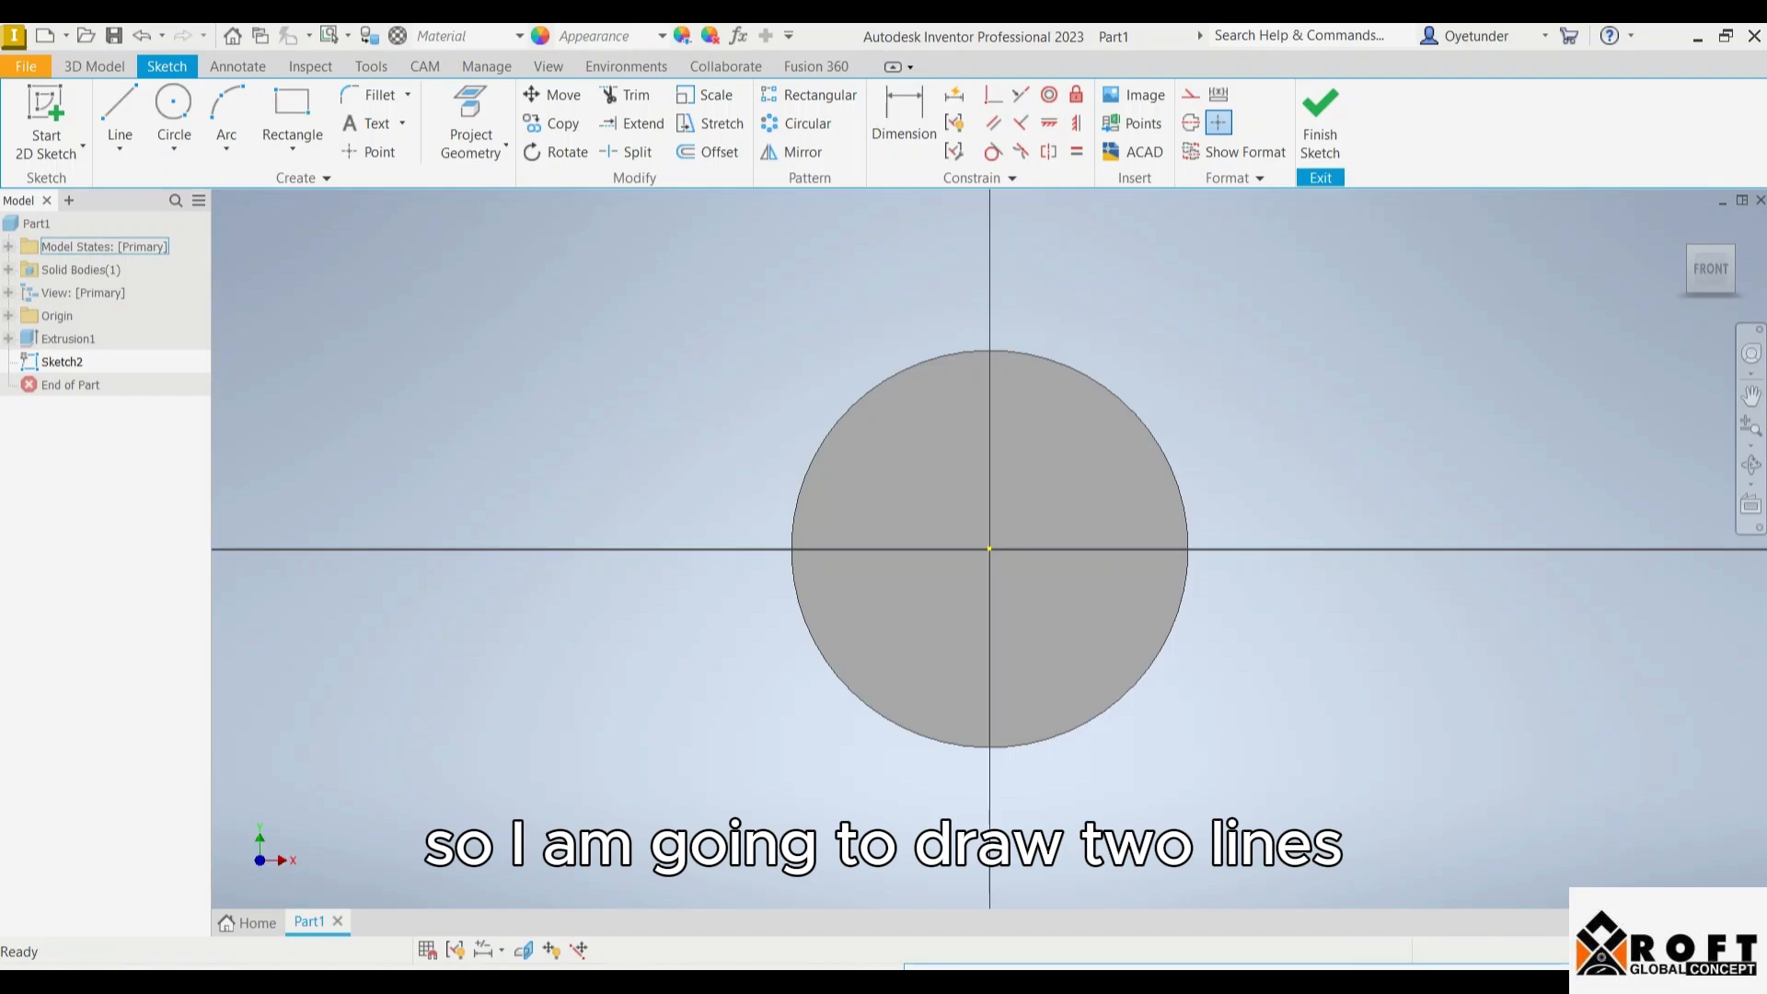
left_click(120, 115)
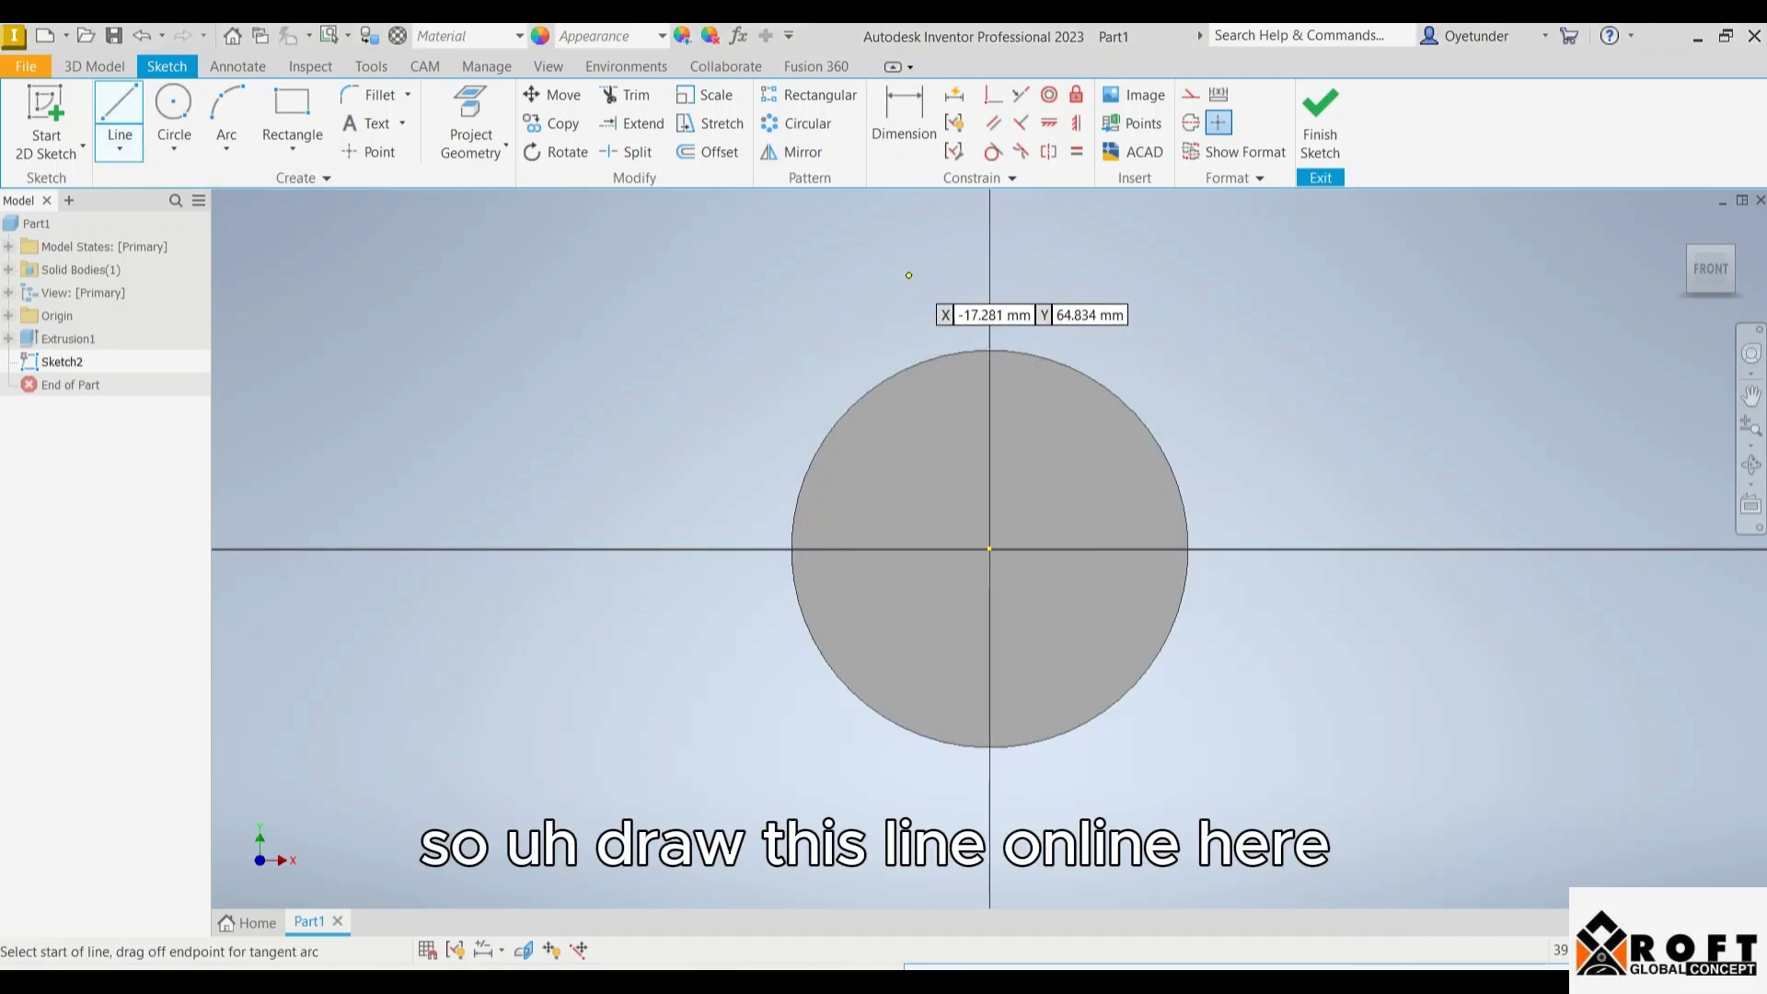
left_click(672, 492)
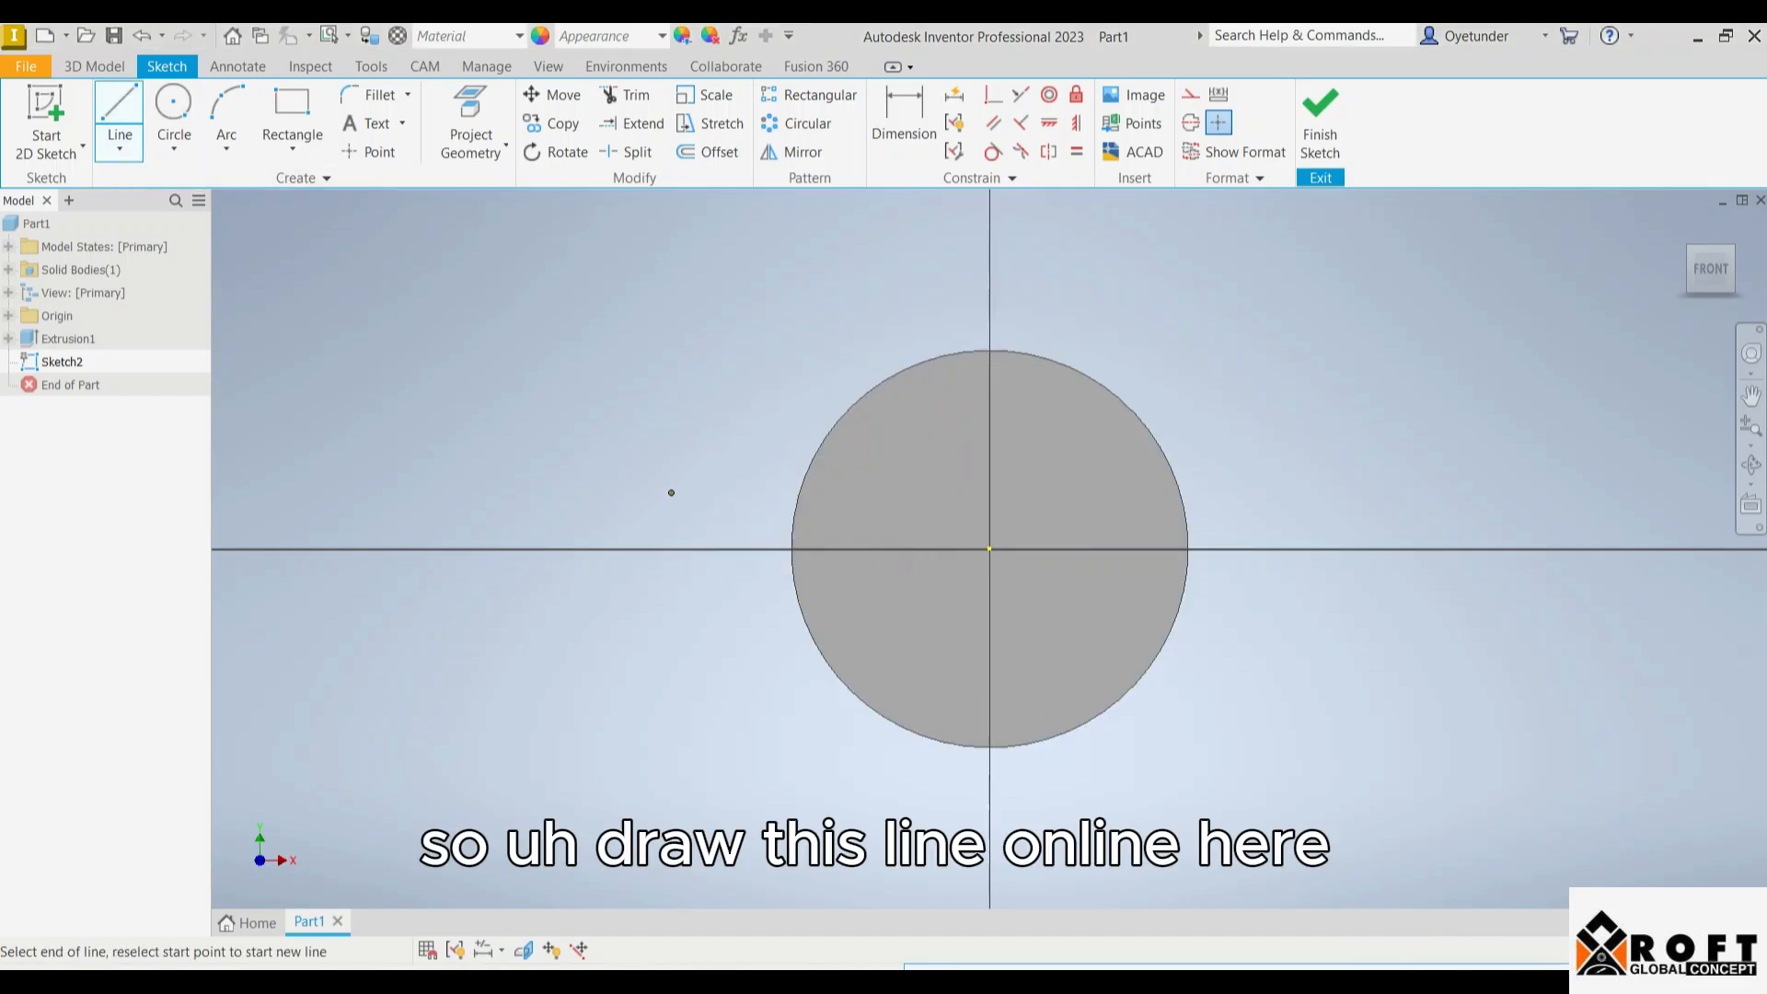
left_click(1345, 385)
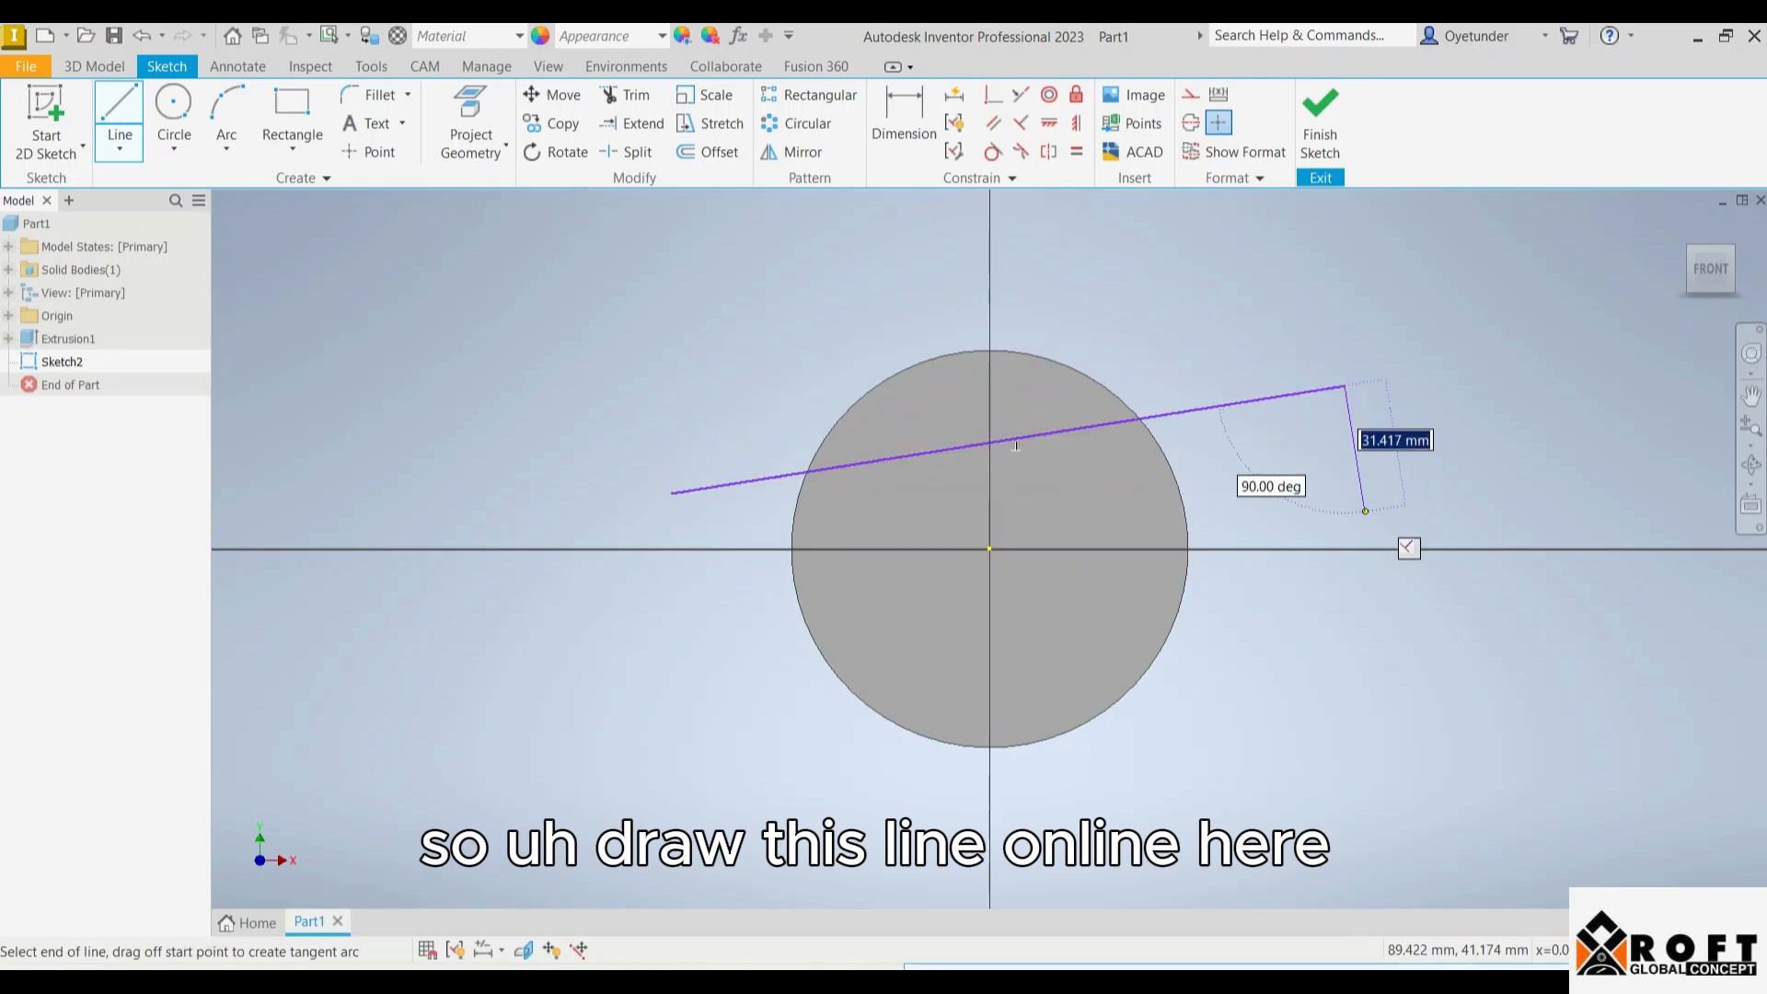
key("l")
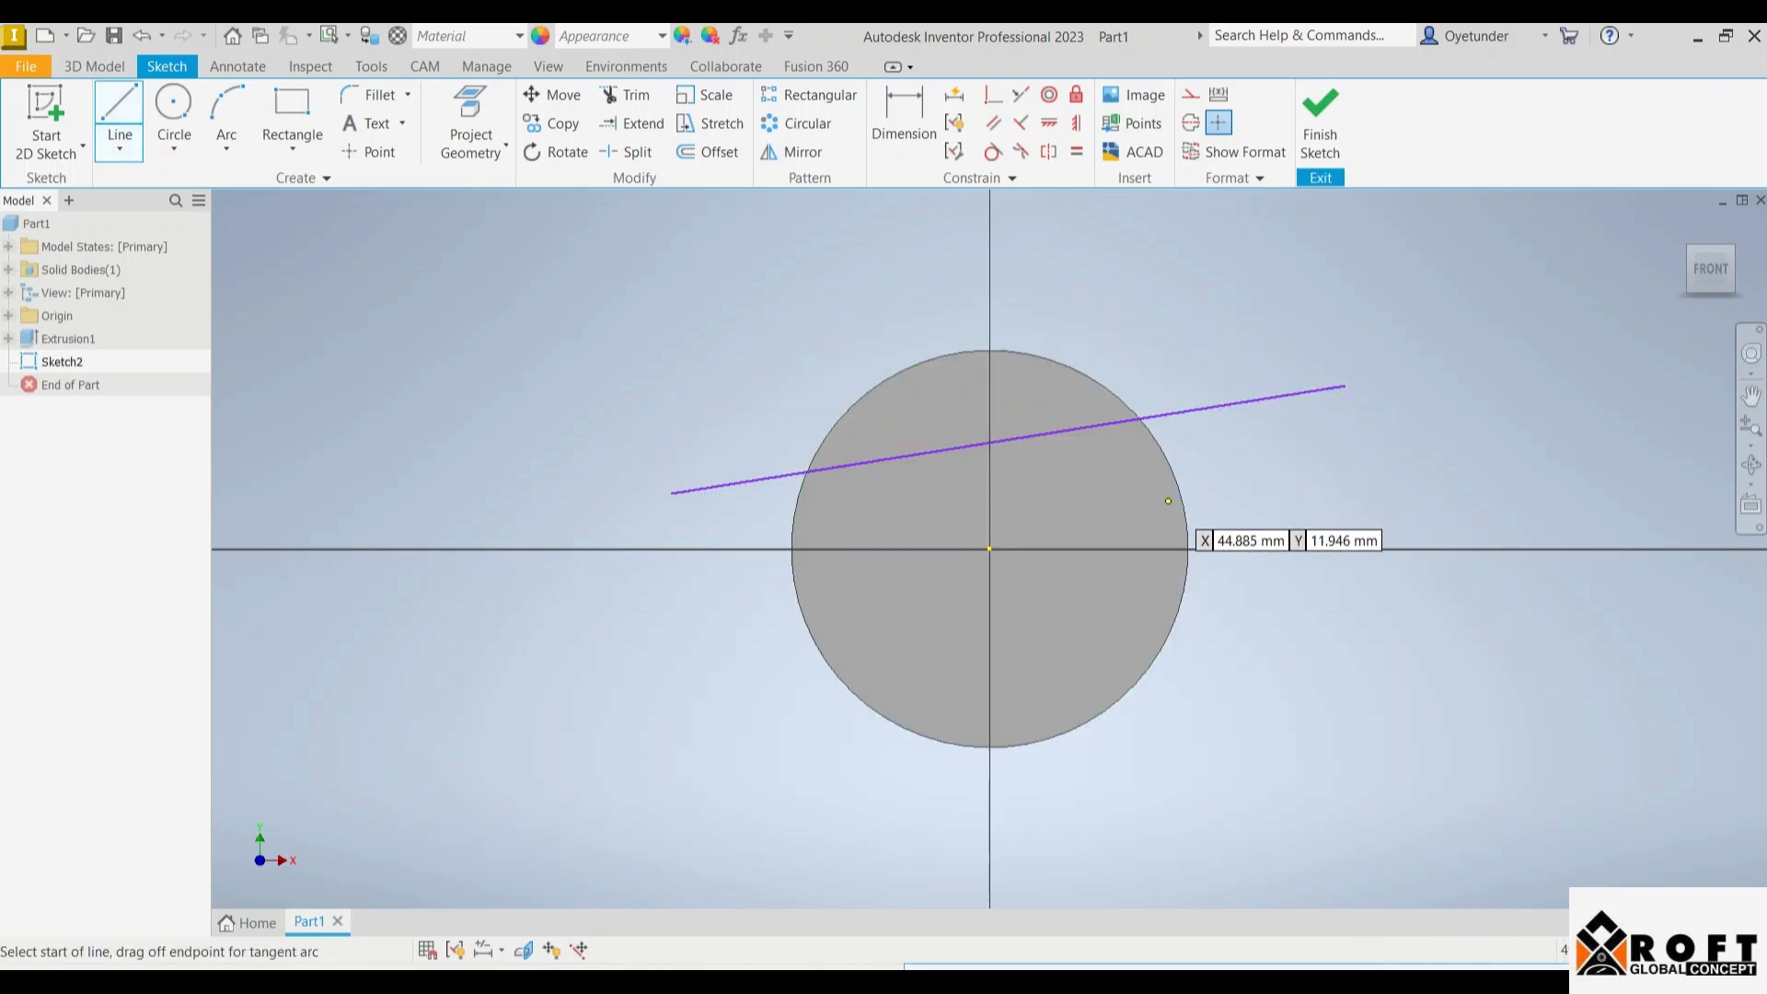
left_click(671, 606)
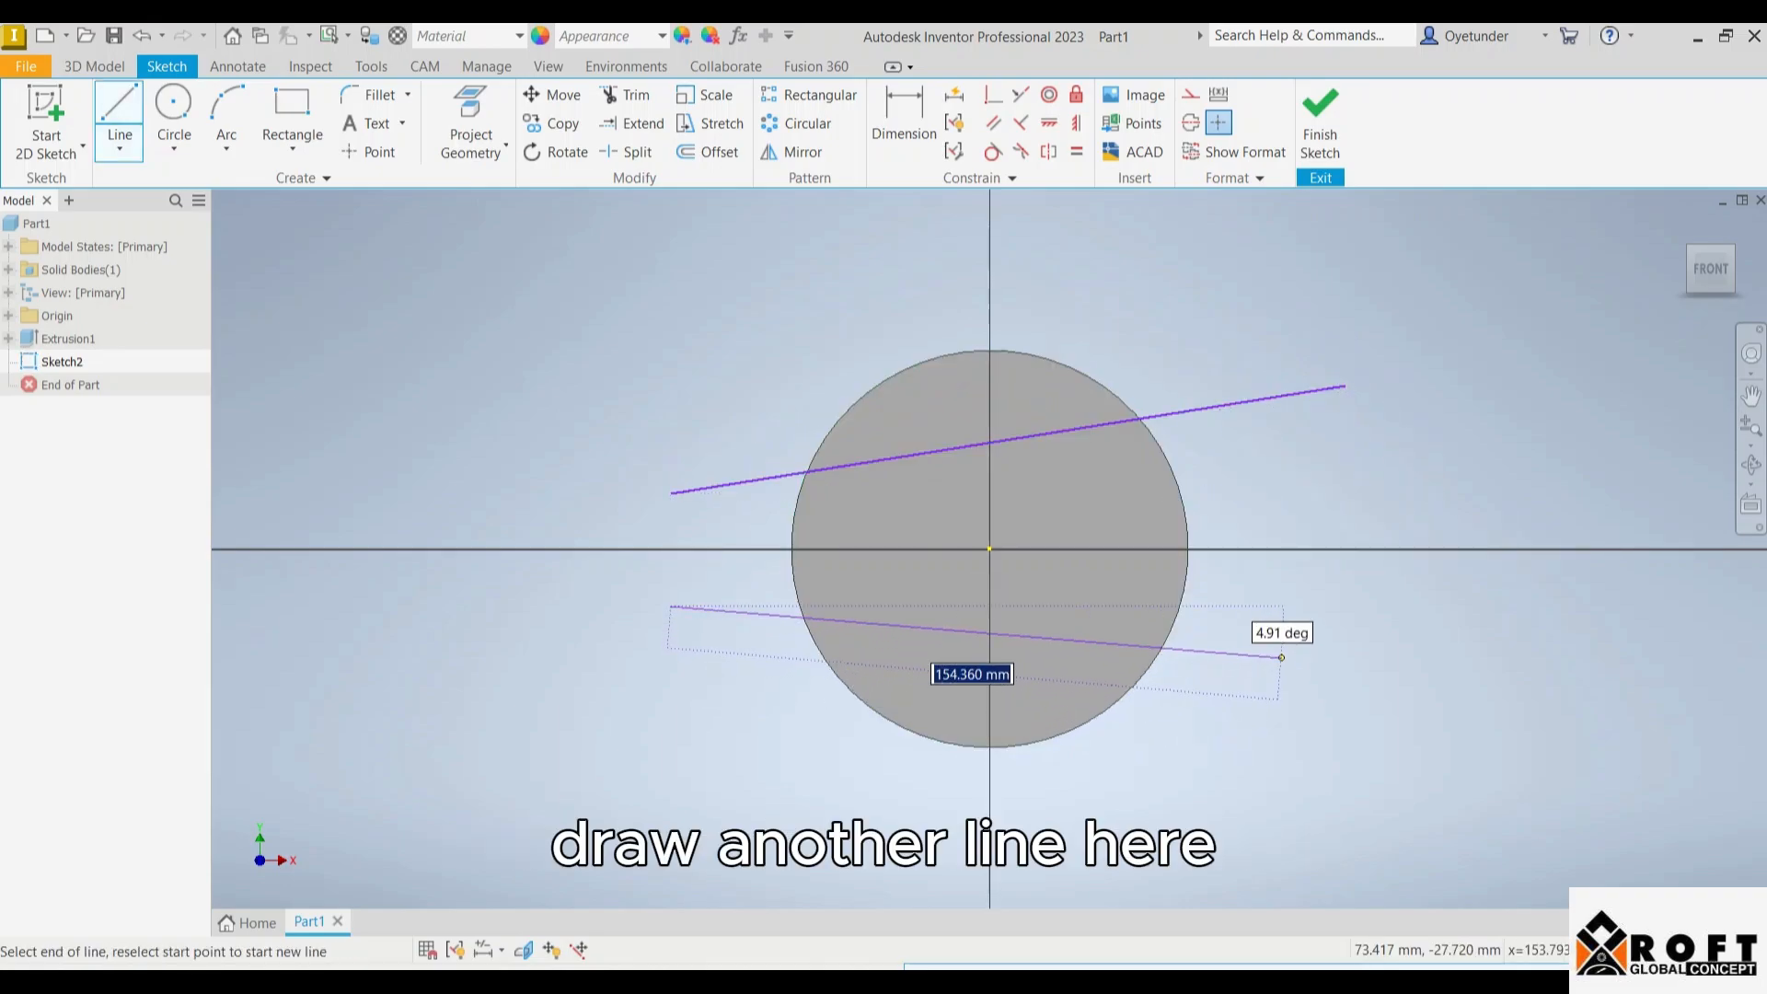
left_click(1286, 653)
key("Escape")
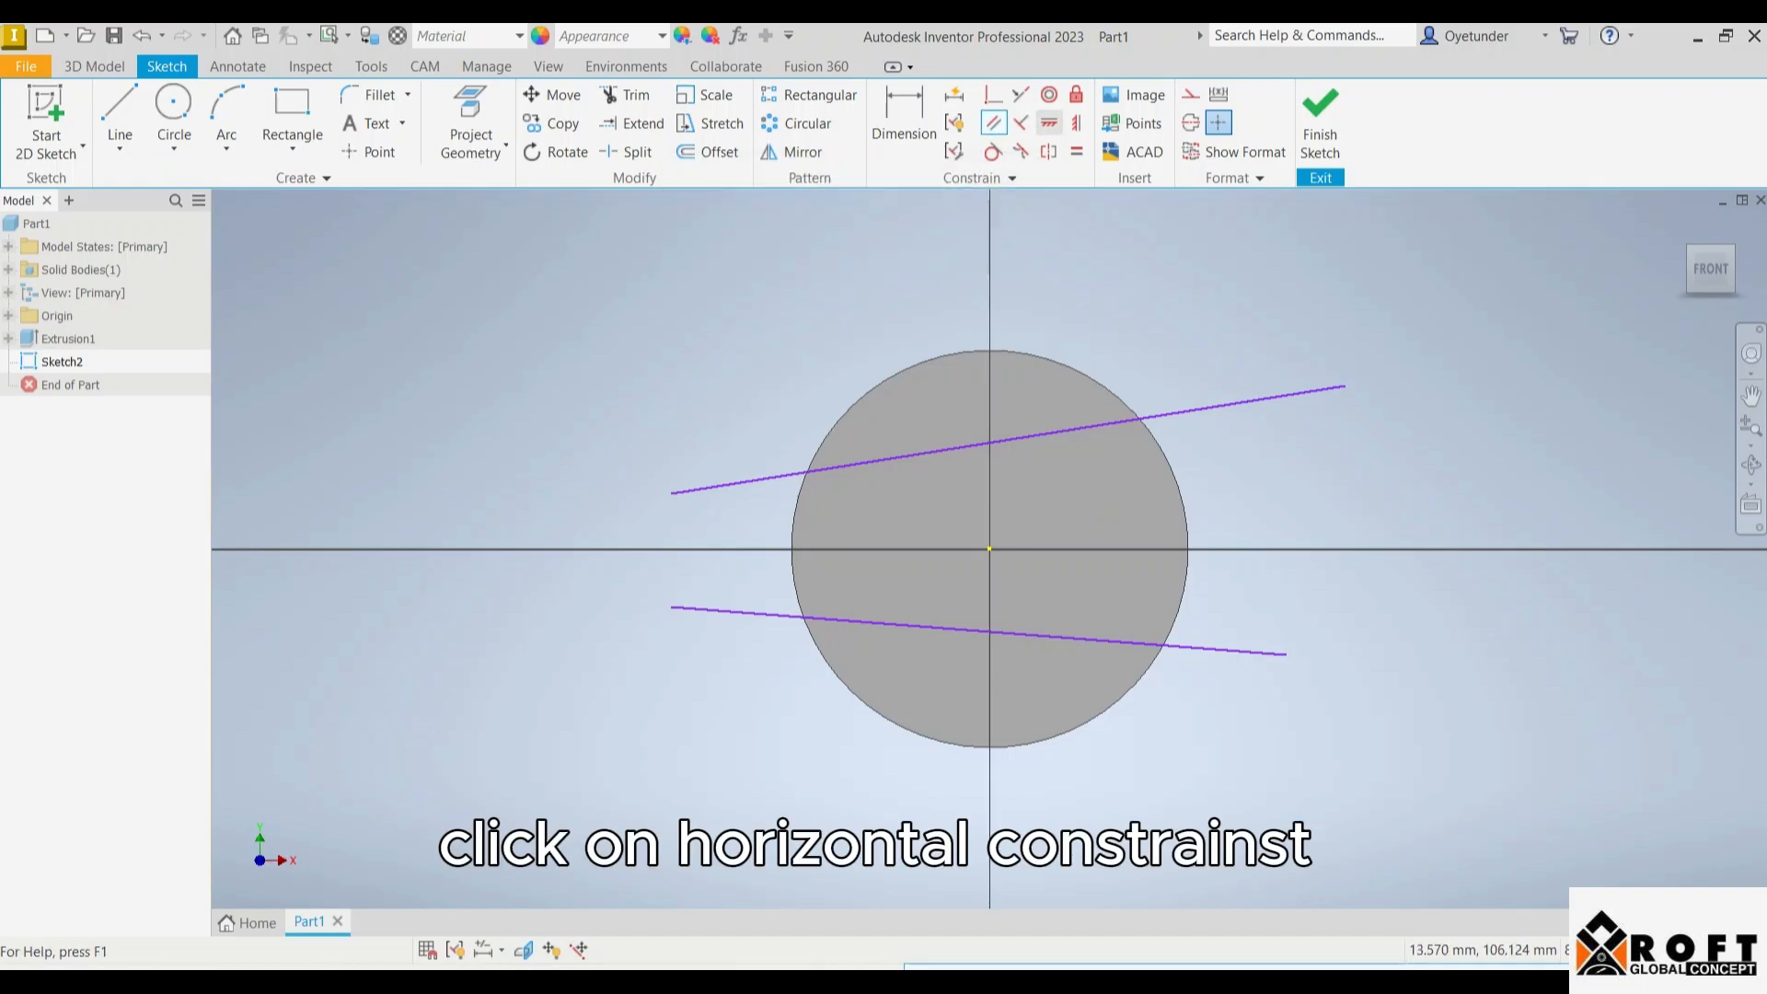
- Apply horizontal constraints to both slanted lines
left_click(1049, 122)
left_click(1003, 441)
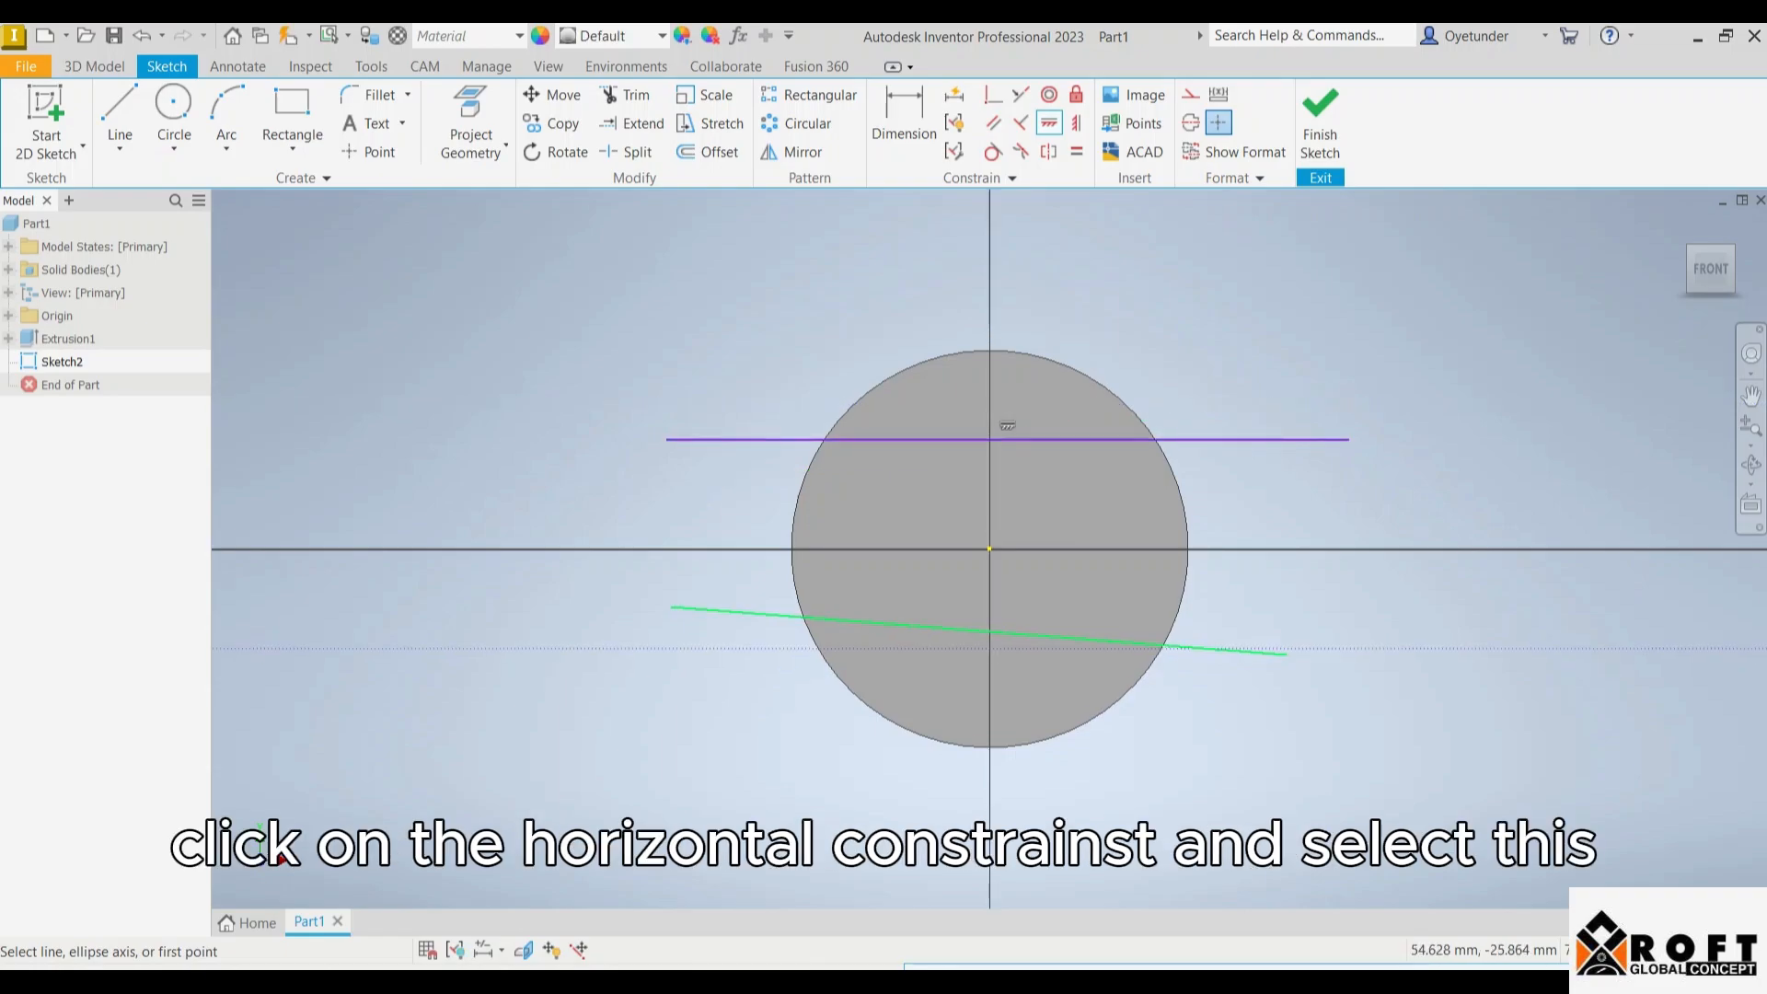
left_click(974, 630)
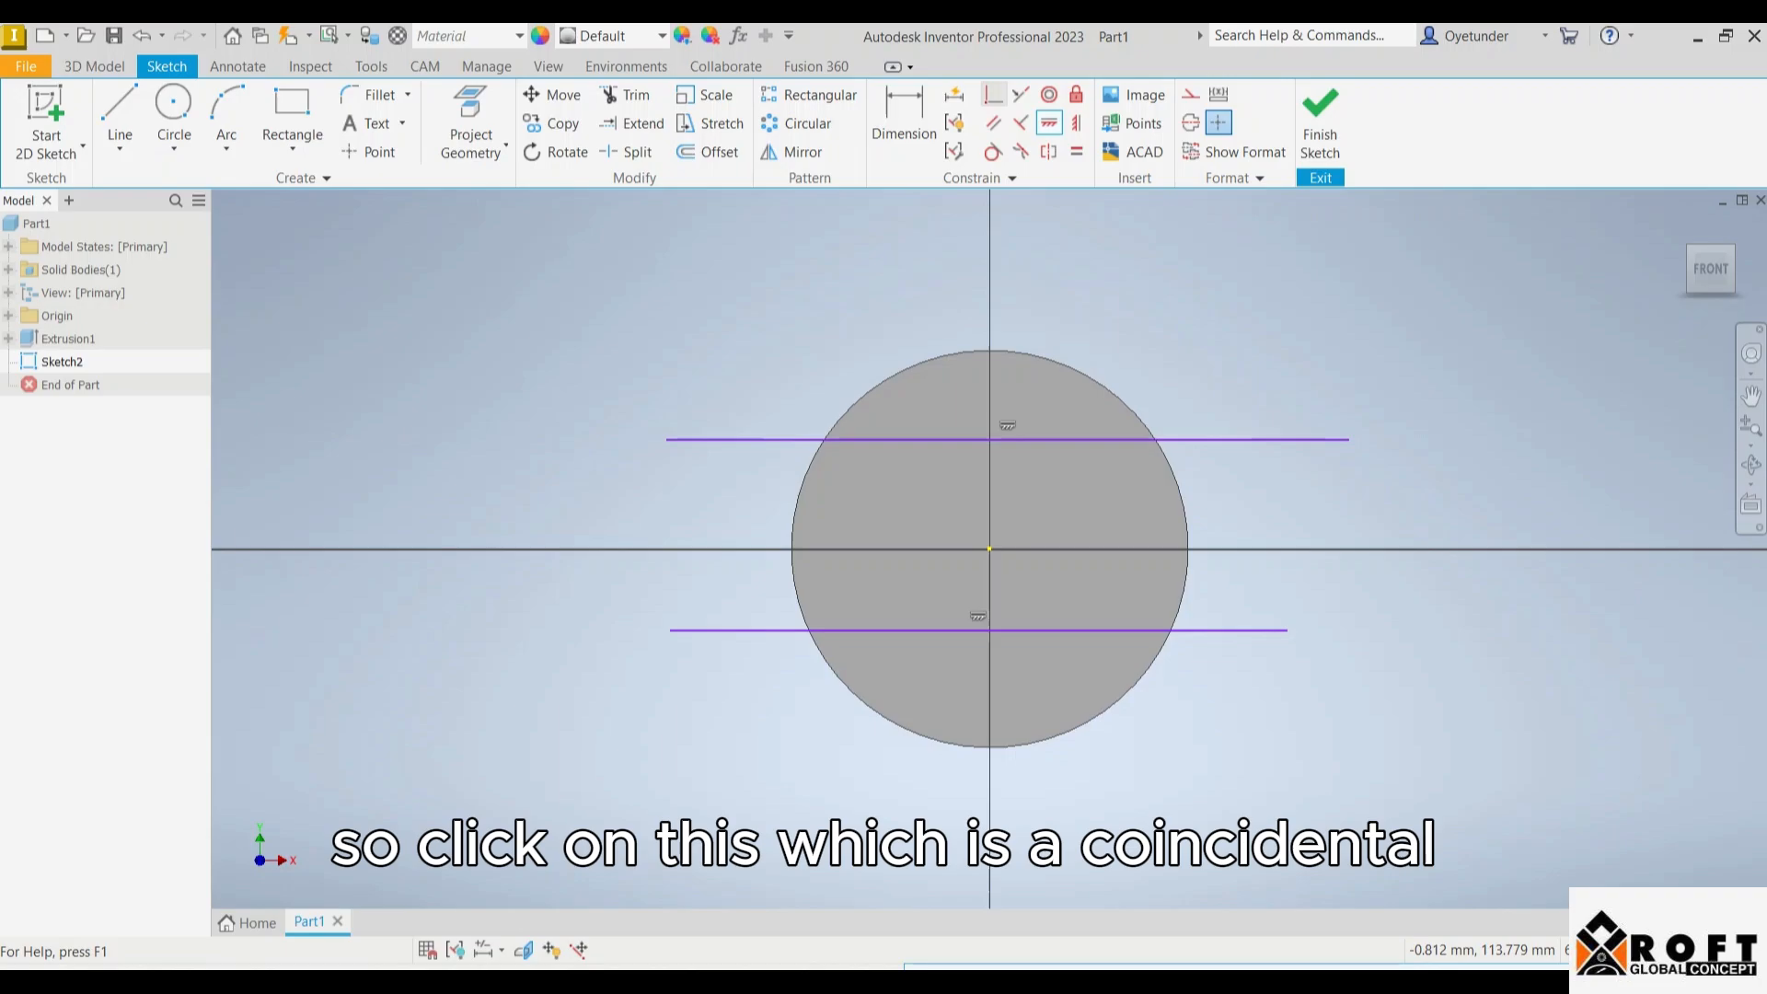
- Constrain both endpoints of each horizontal line coincident with the disc's circular edge
left_click(994, 94)
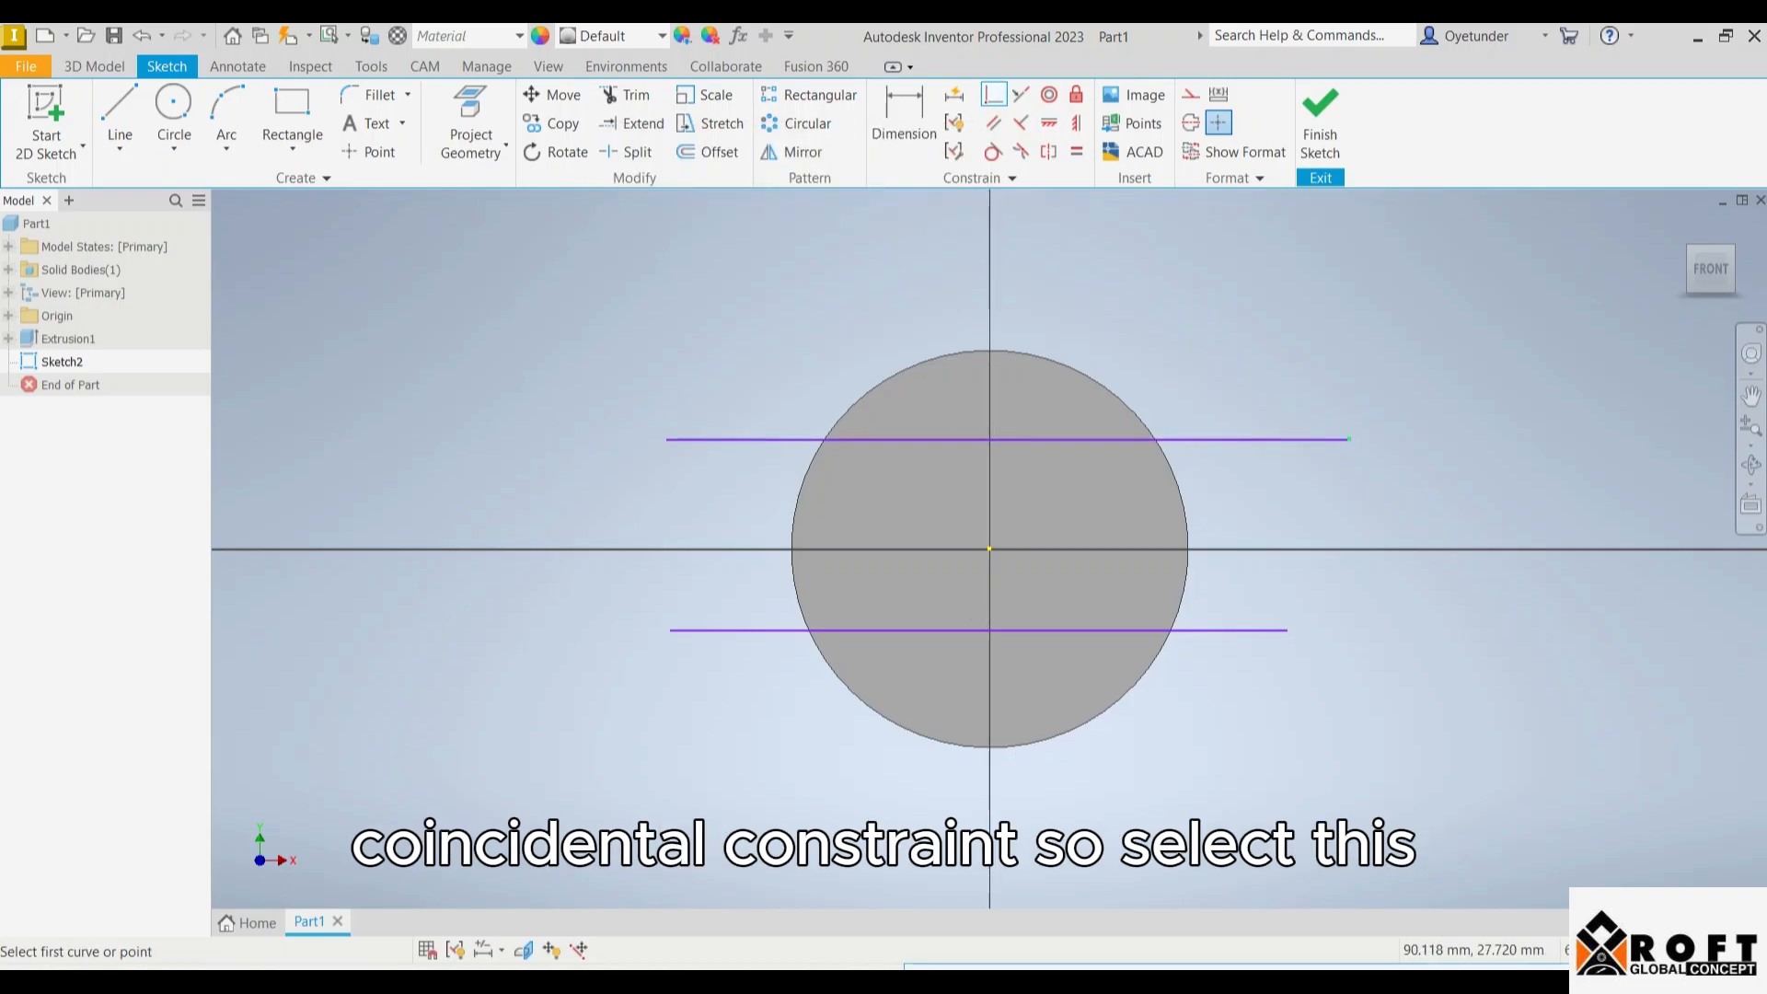
left_click(1349, 439)
left_click(1168, 460)
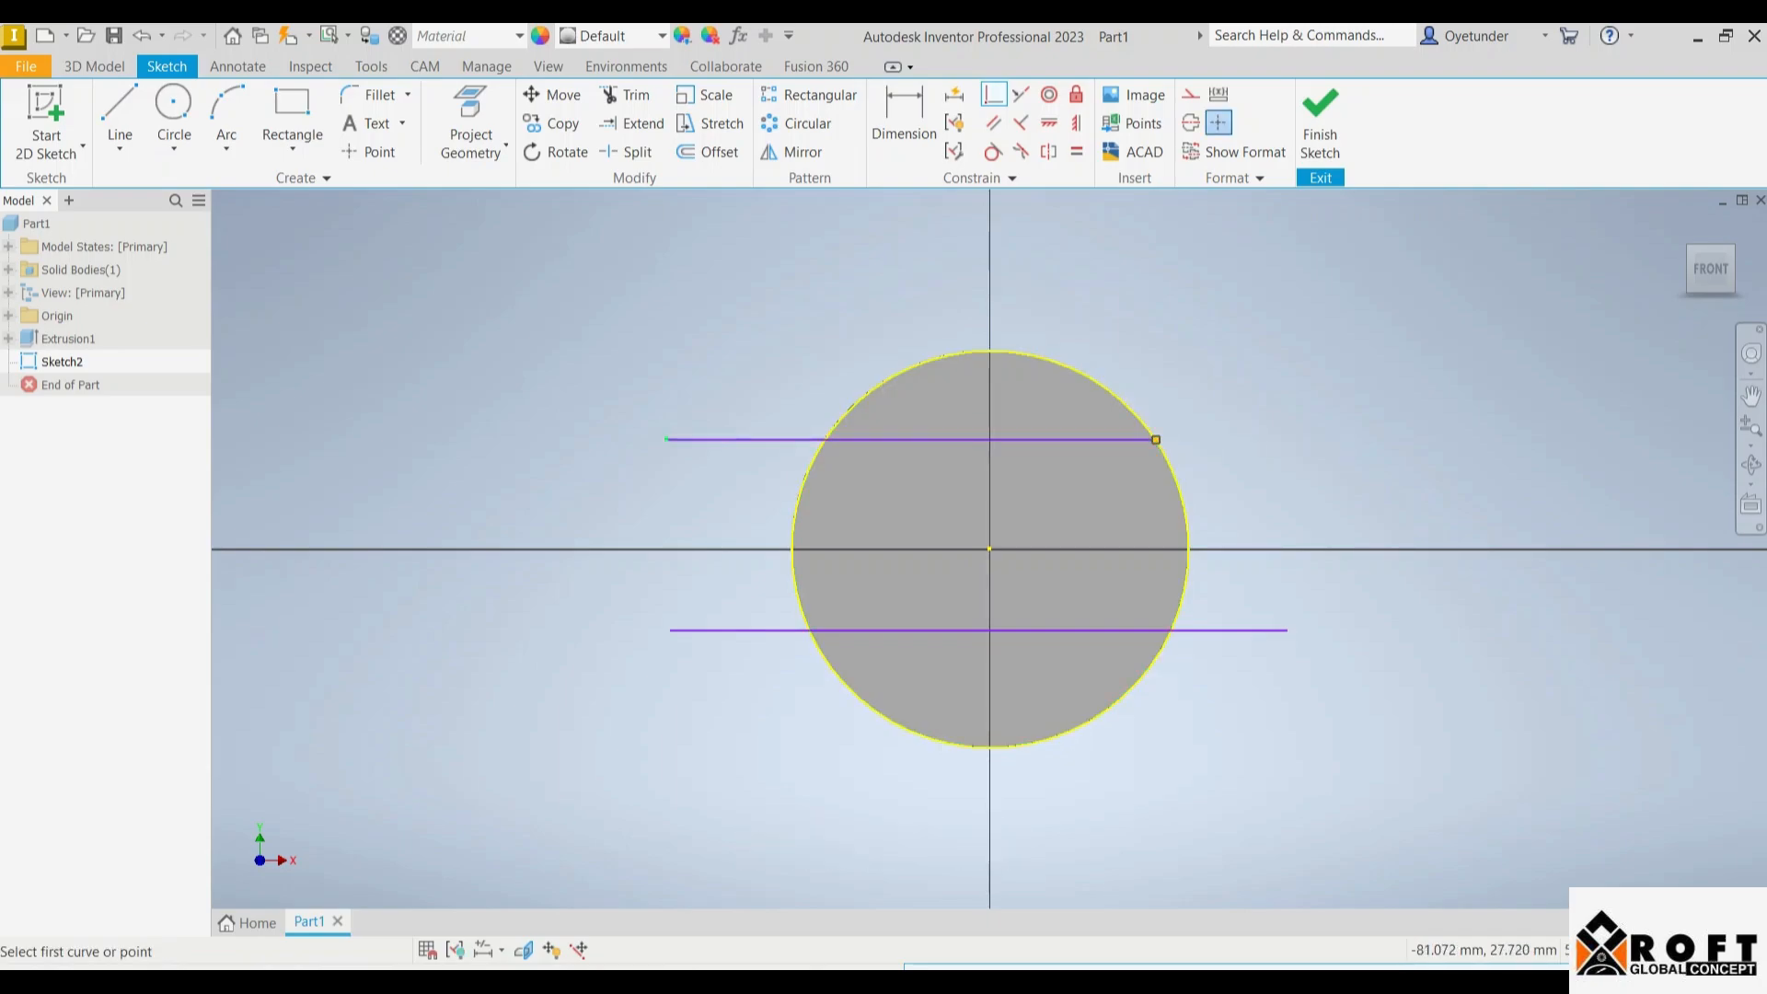
left_click(667, 439)
left_click(799, 507)
left_click(669, 631)
left_click(799, 603)
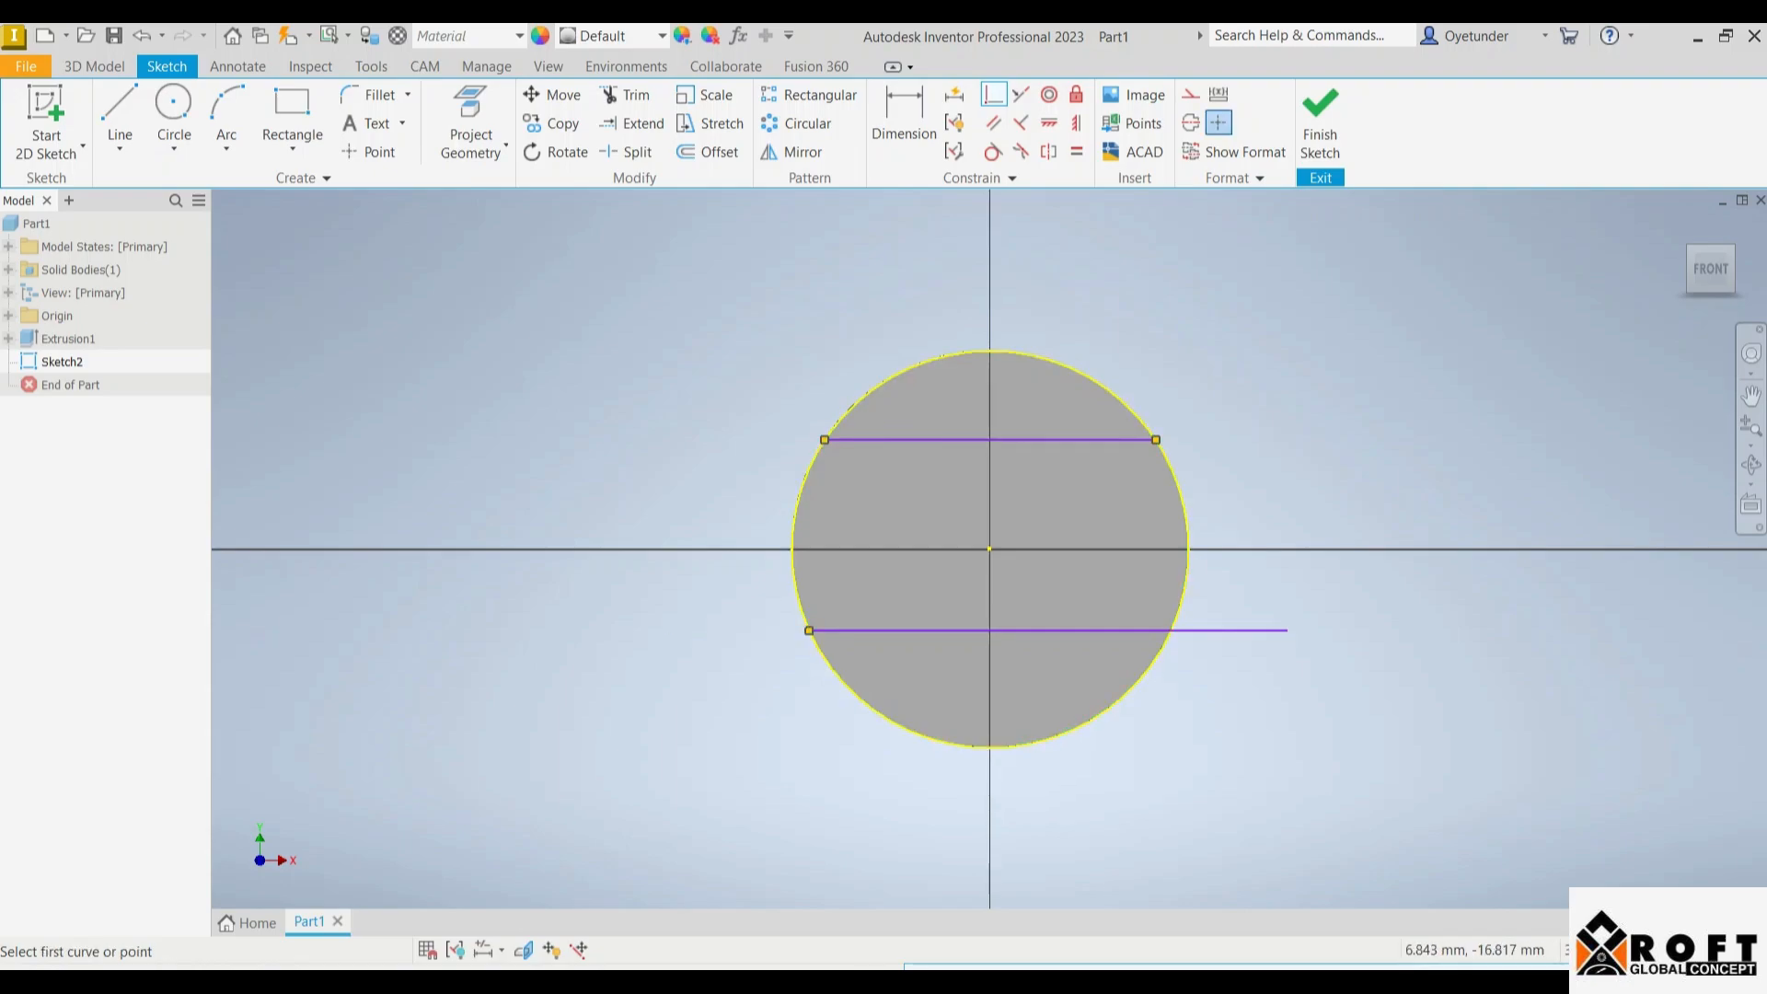
left_click(1286, 630)
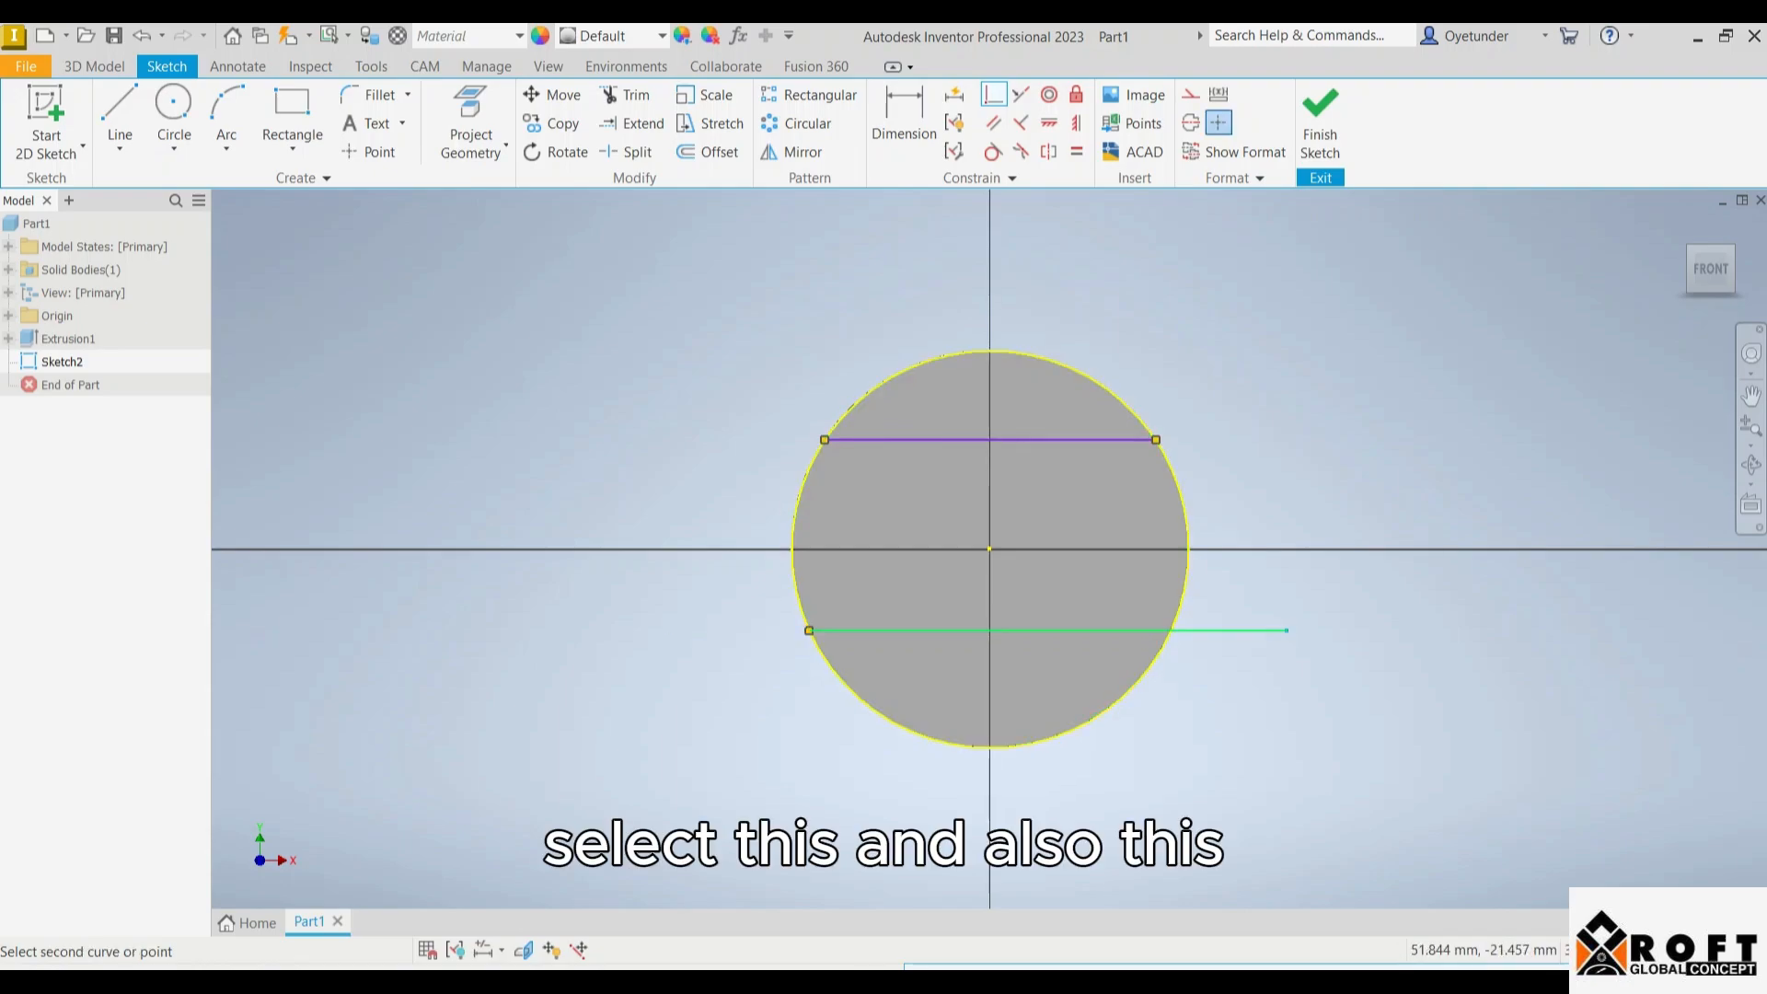
left_click(1172, 613)
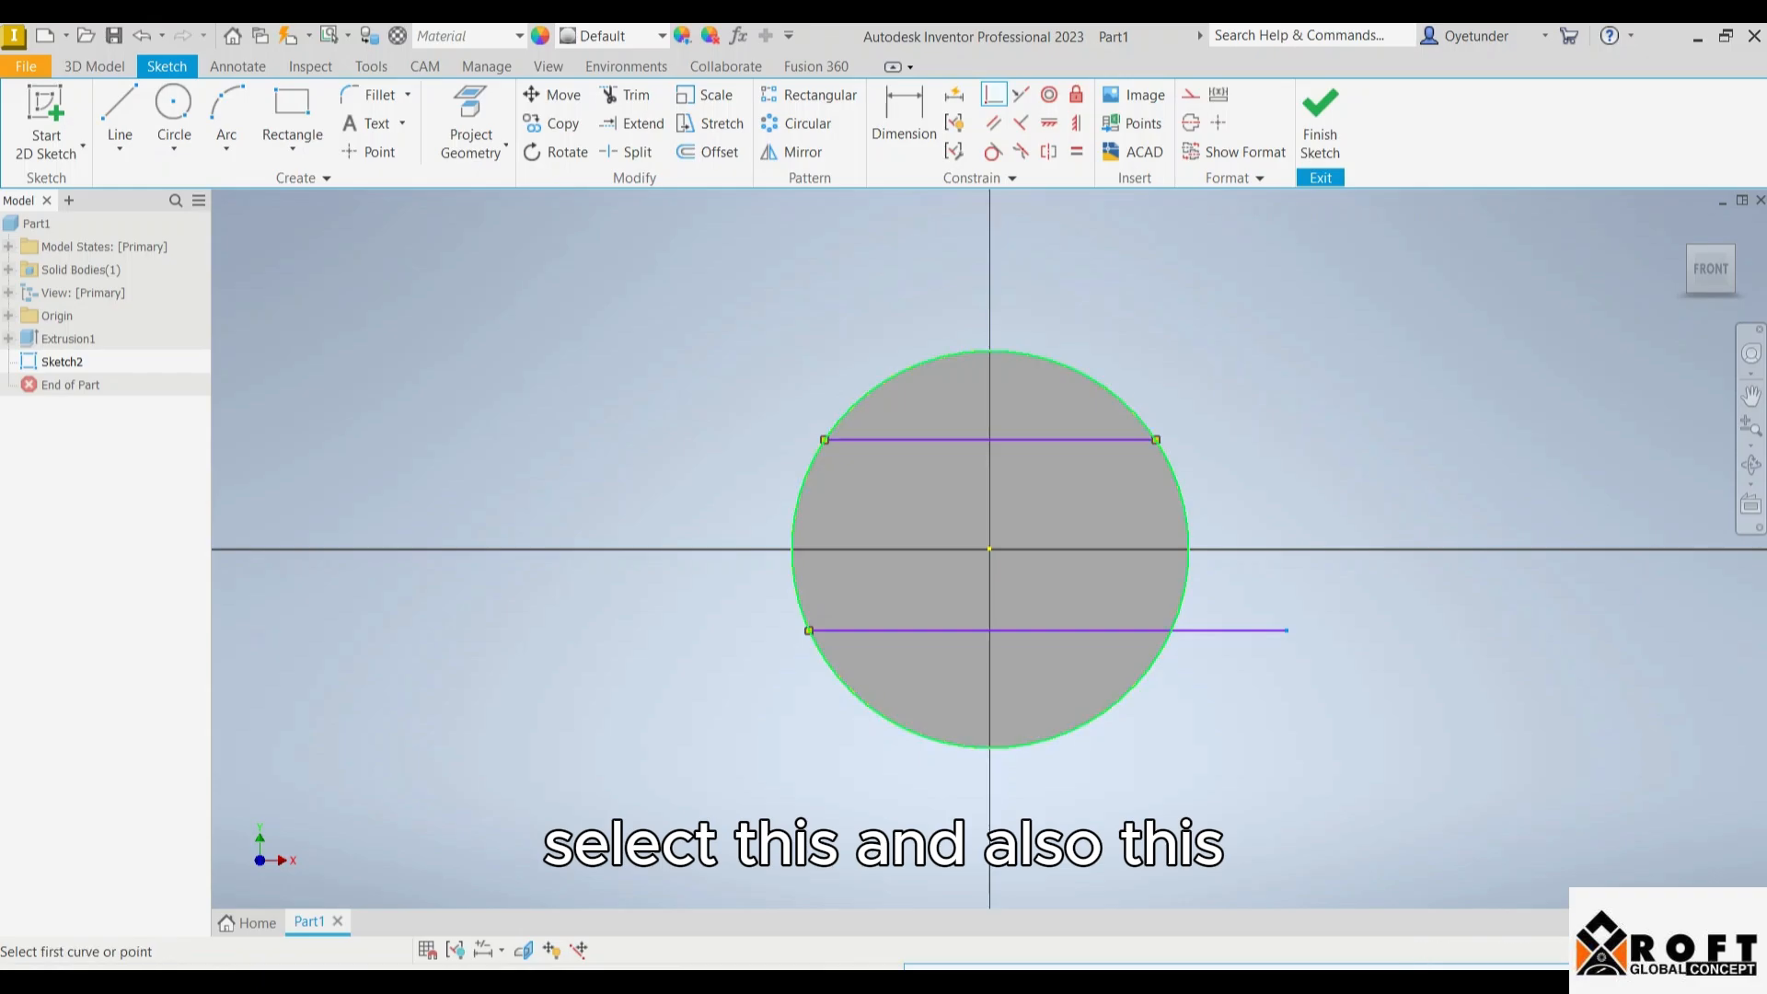
key("Escape")
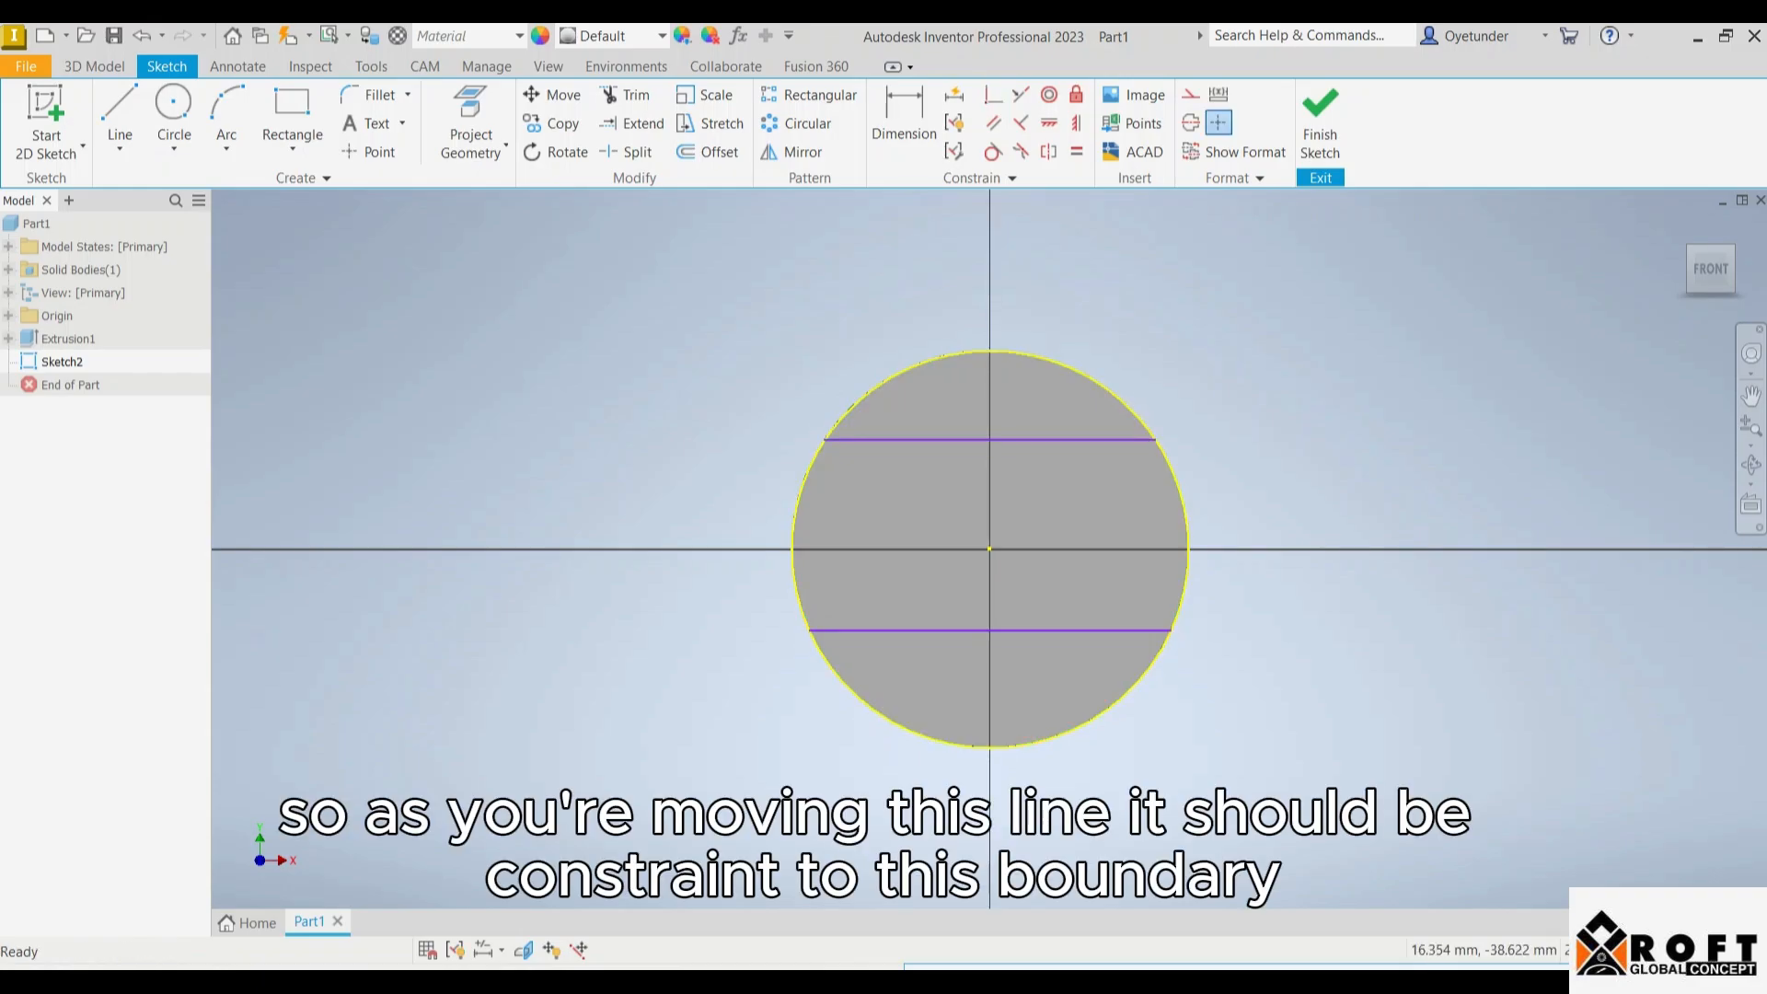
- Move both horizontal lines closer to the disc's centre and dimension the upper line 8 mm from the centre point
left_click_drag(1053, 631, 1059, 577)
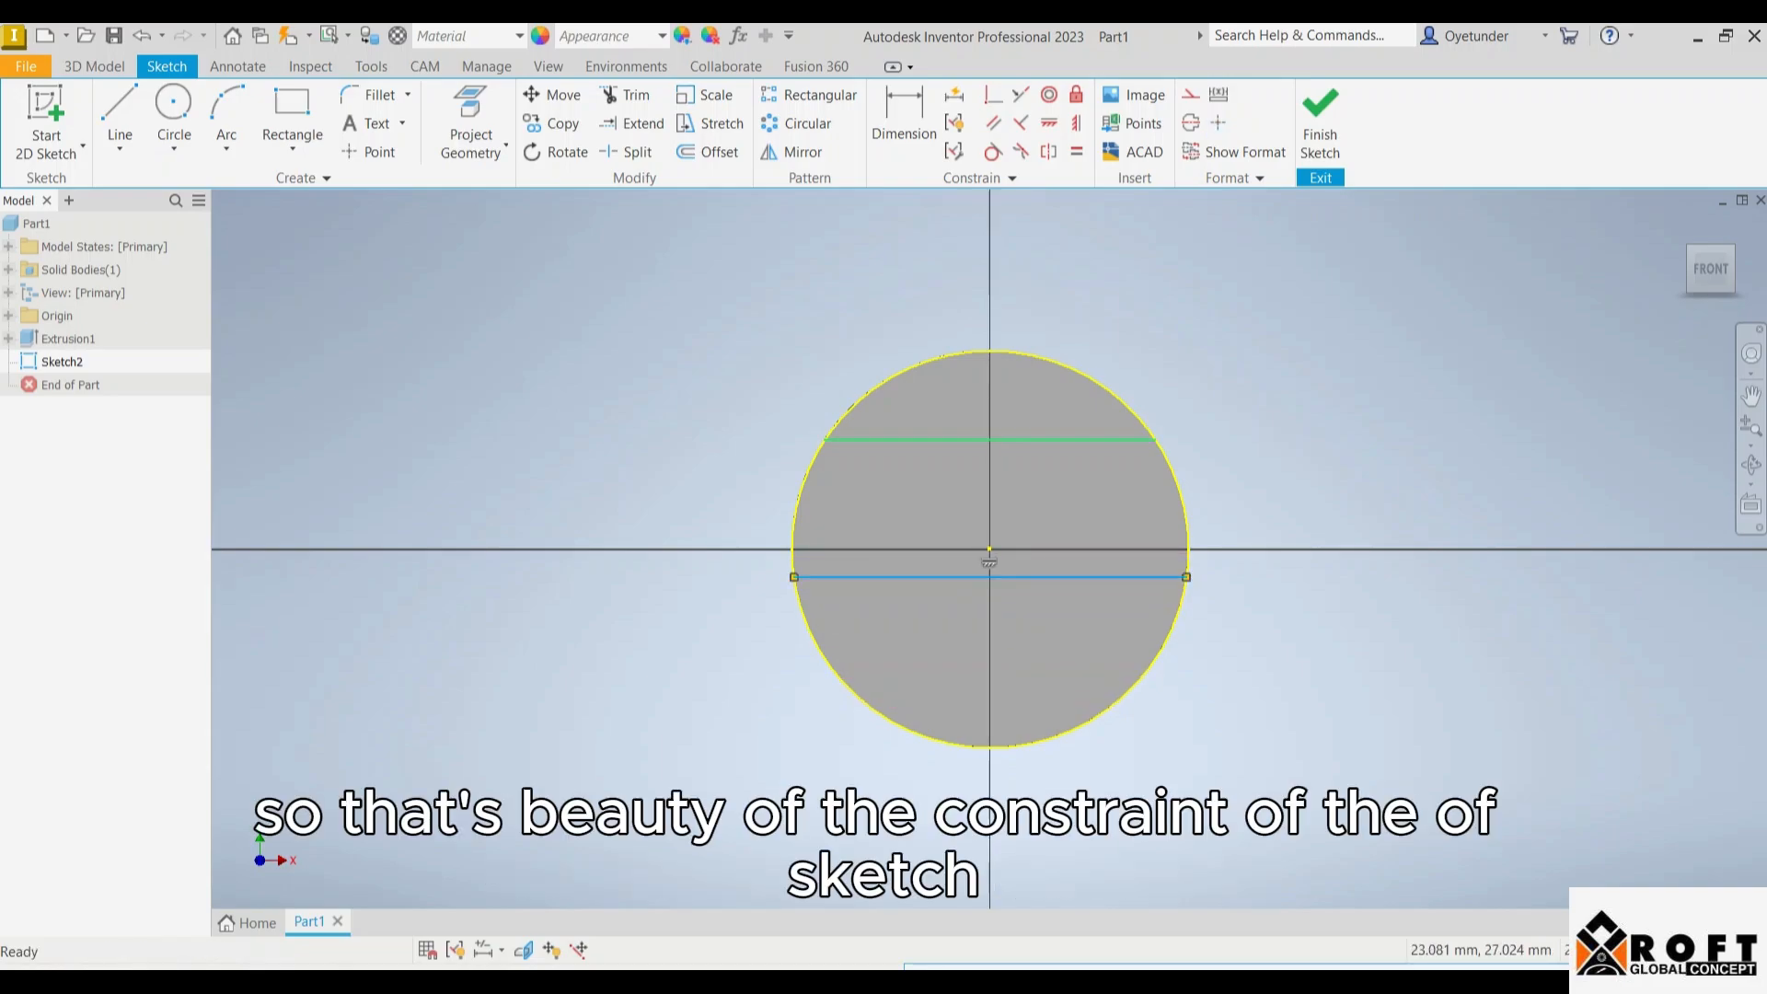
left_click_drag(1059, 439, 1059, 506)
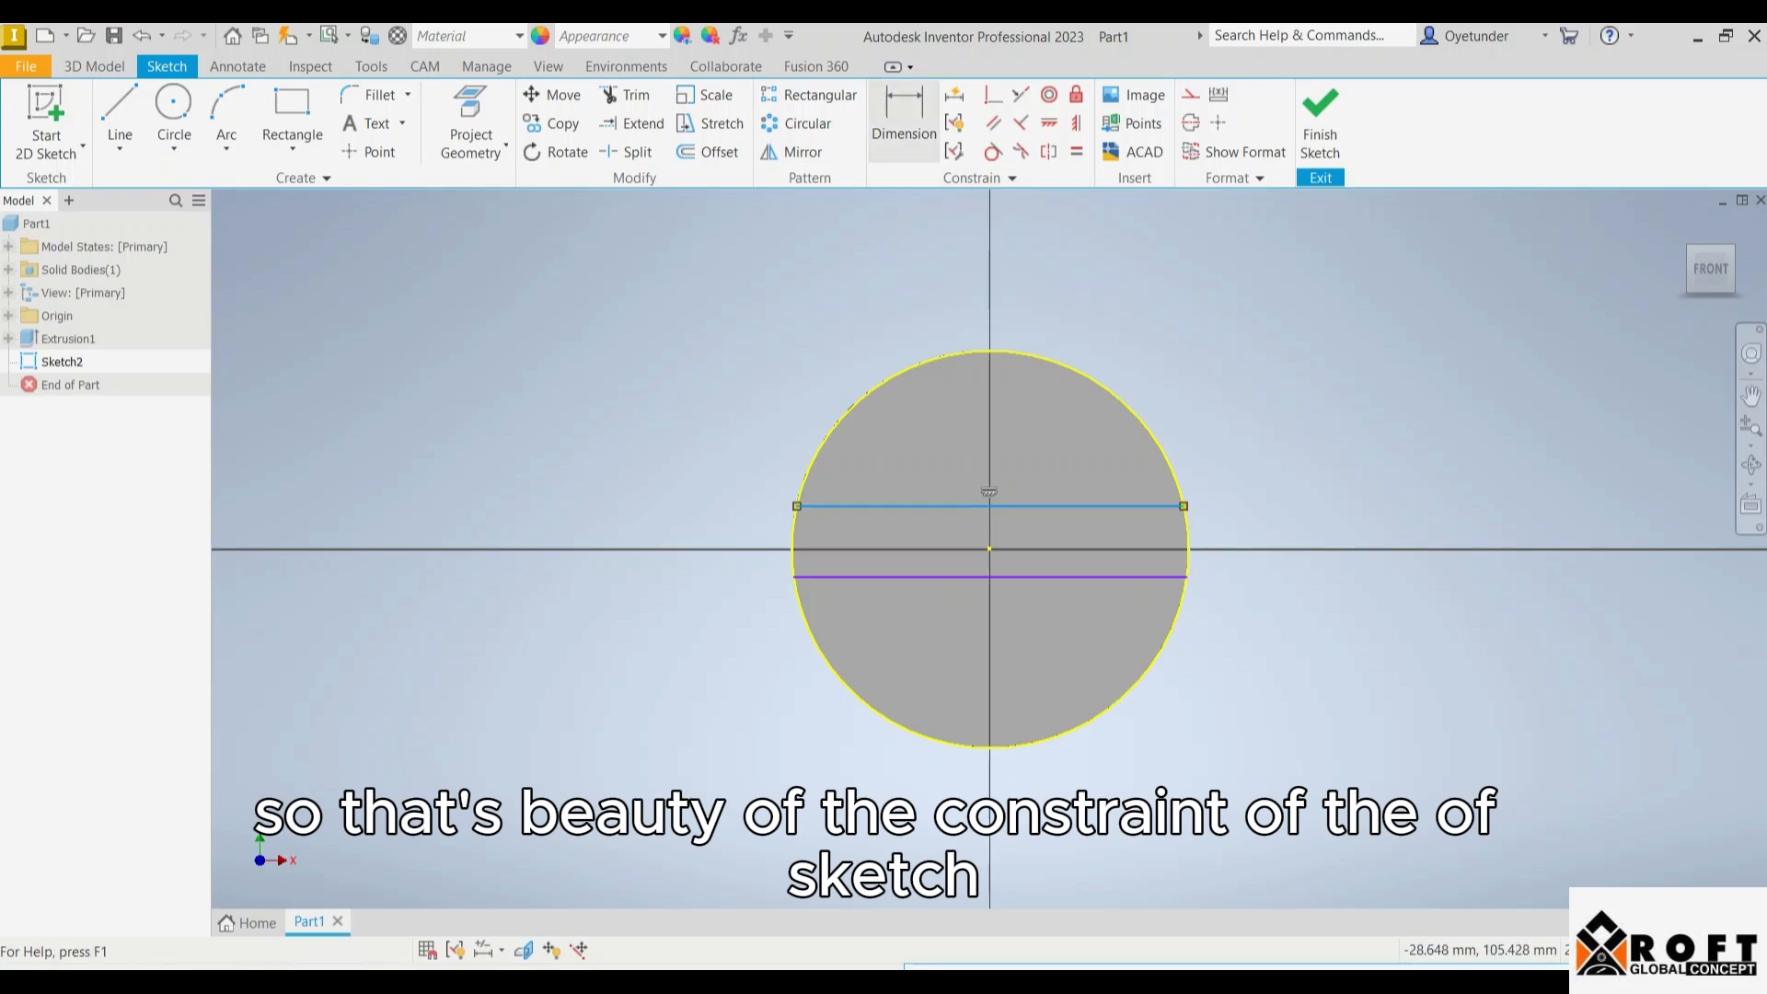
left_click(904, 119)
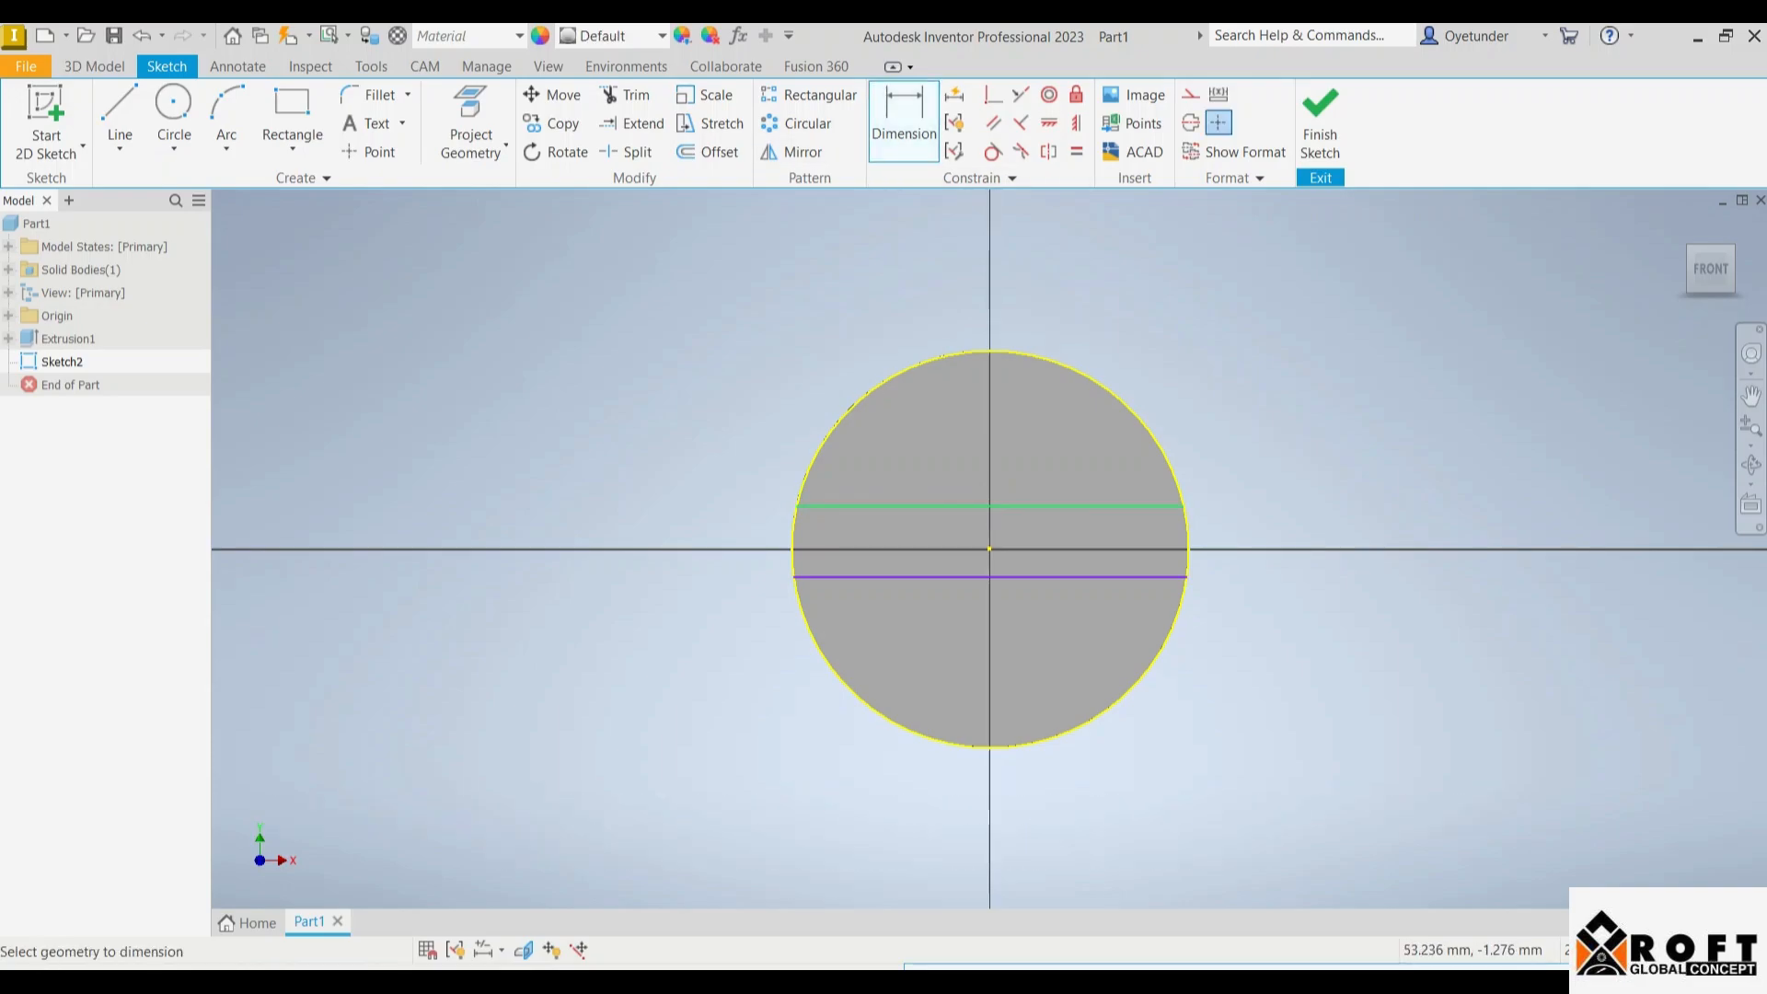
left_click(1074, 506)
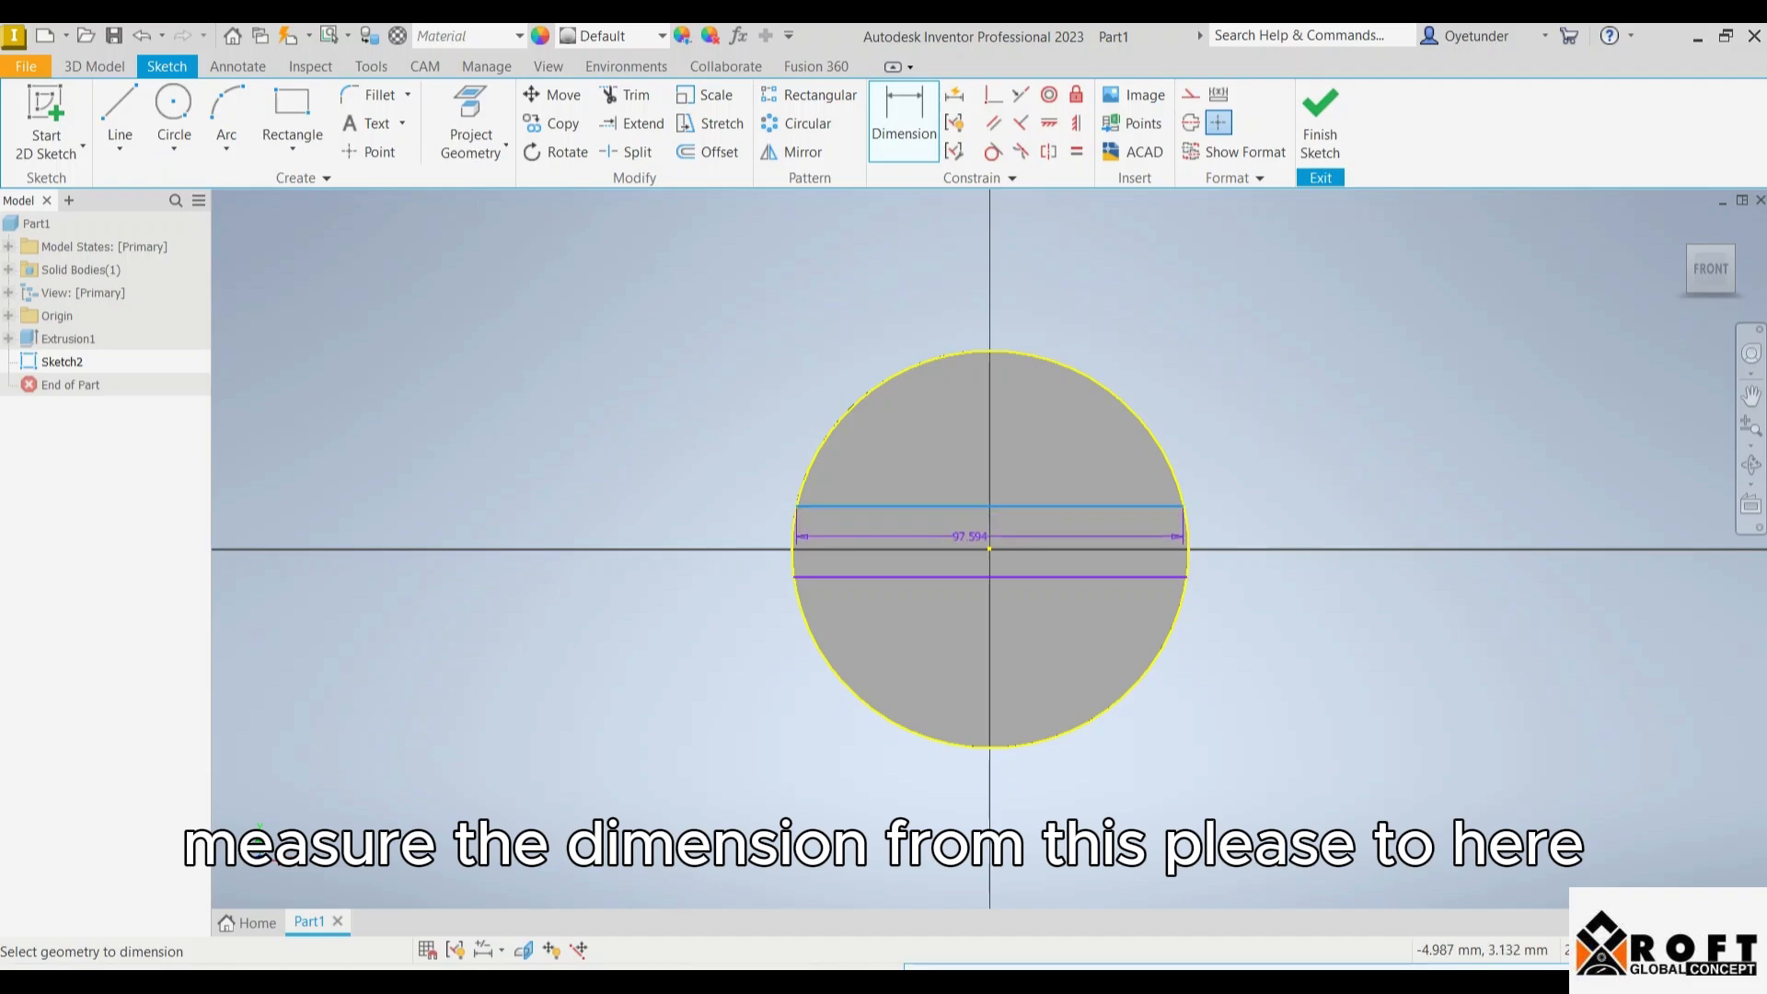
left_click(990, 549)
left_click(1247, 517)
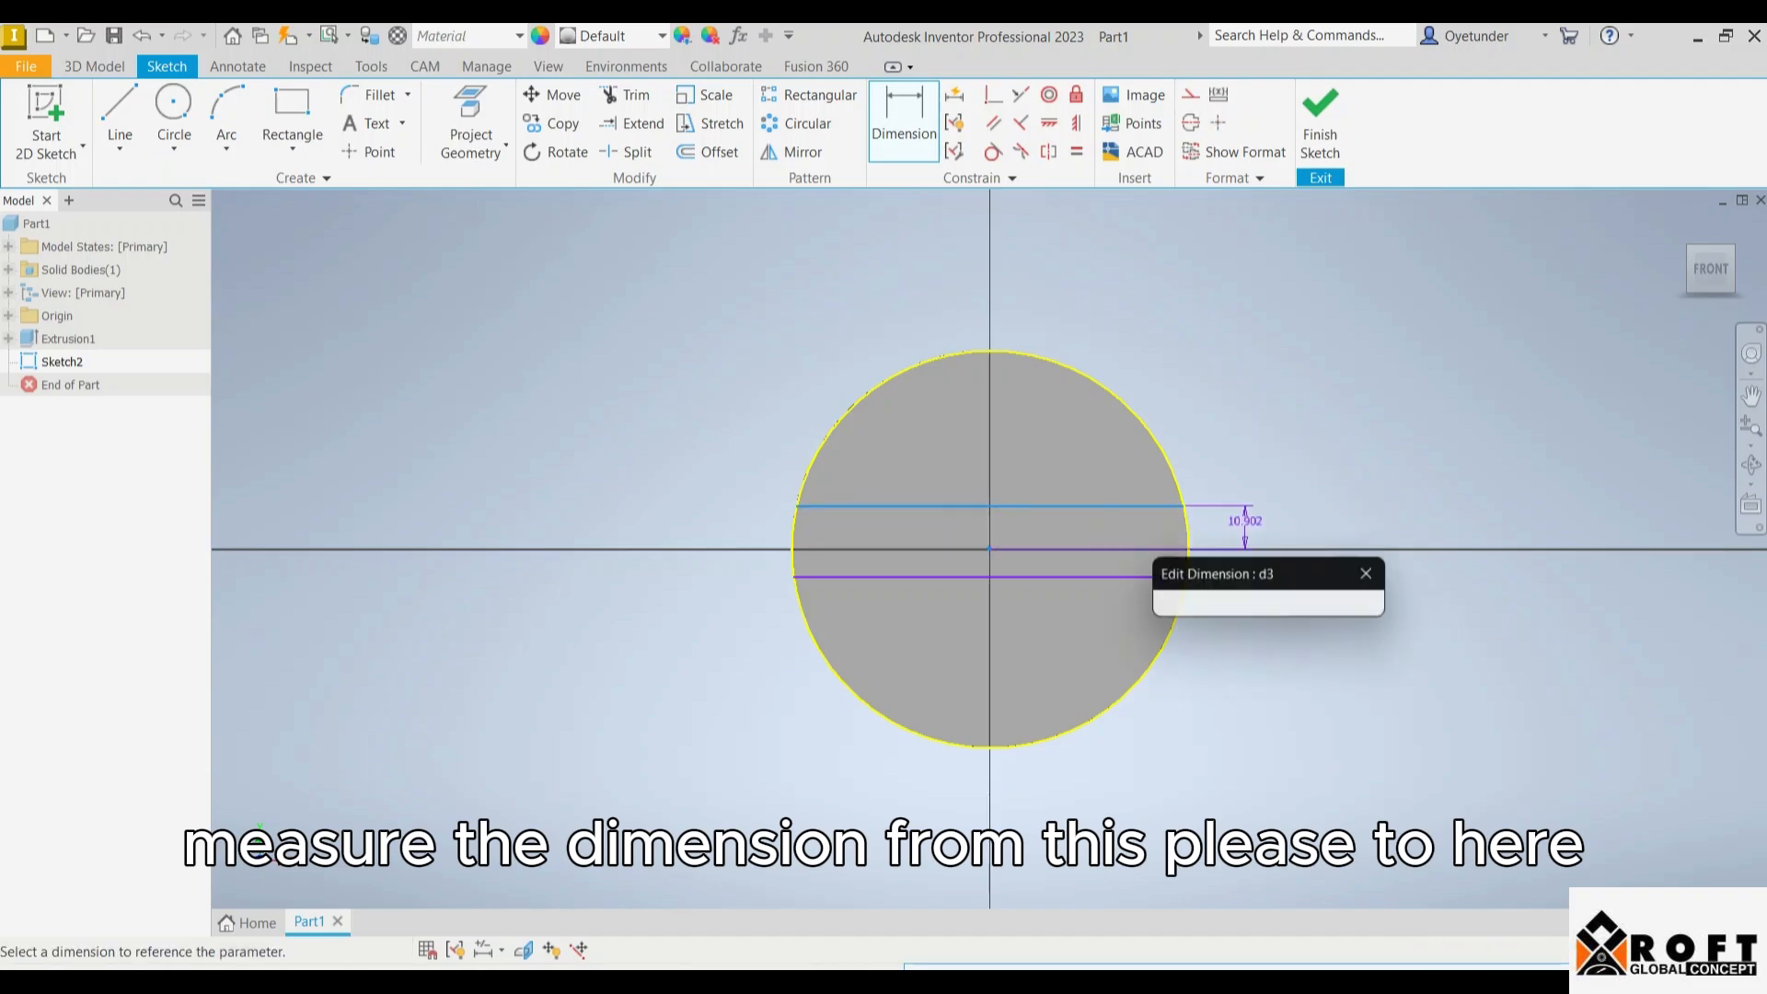
type("8")
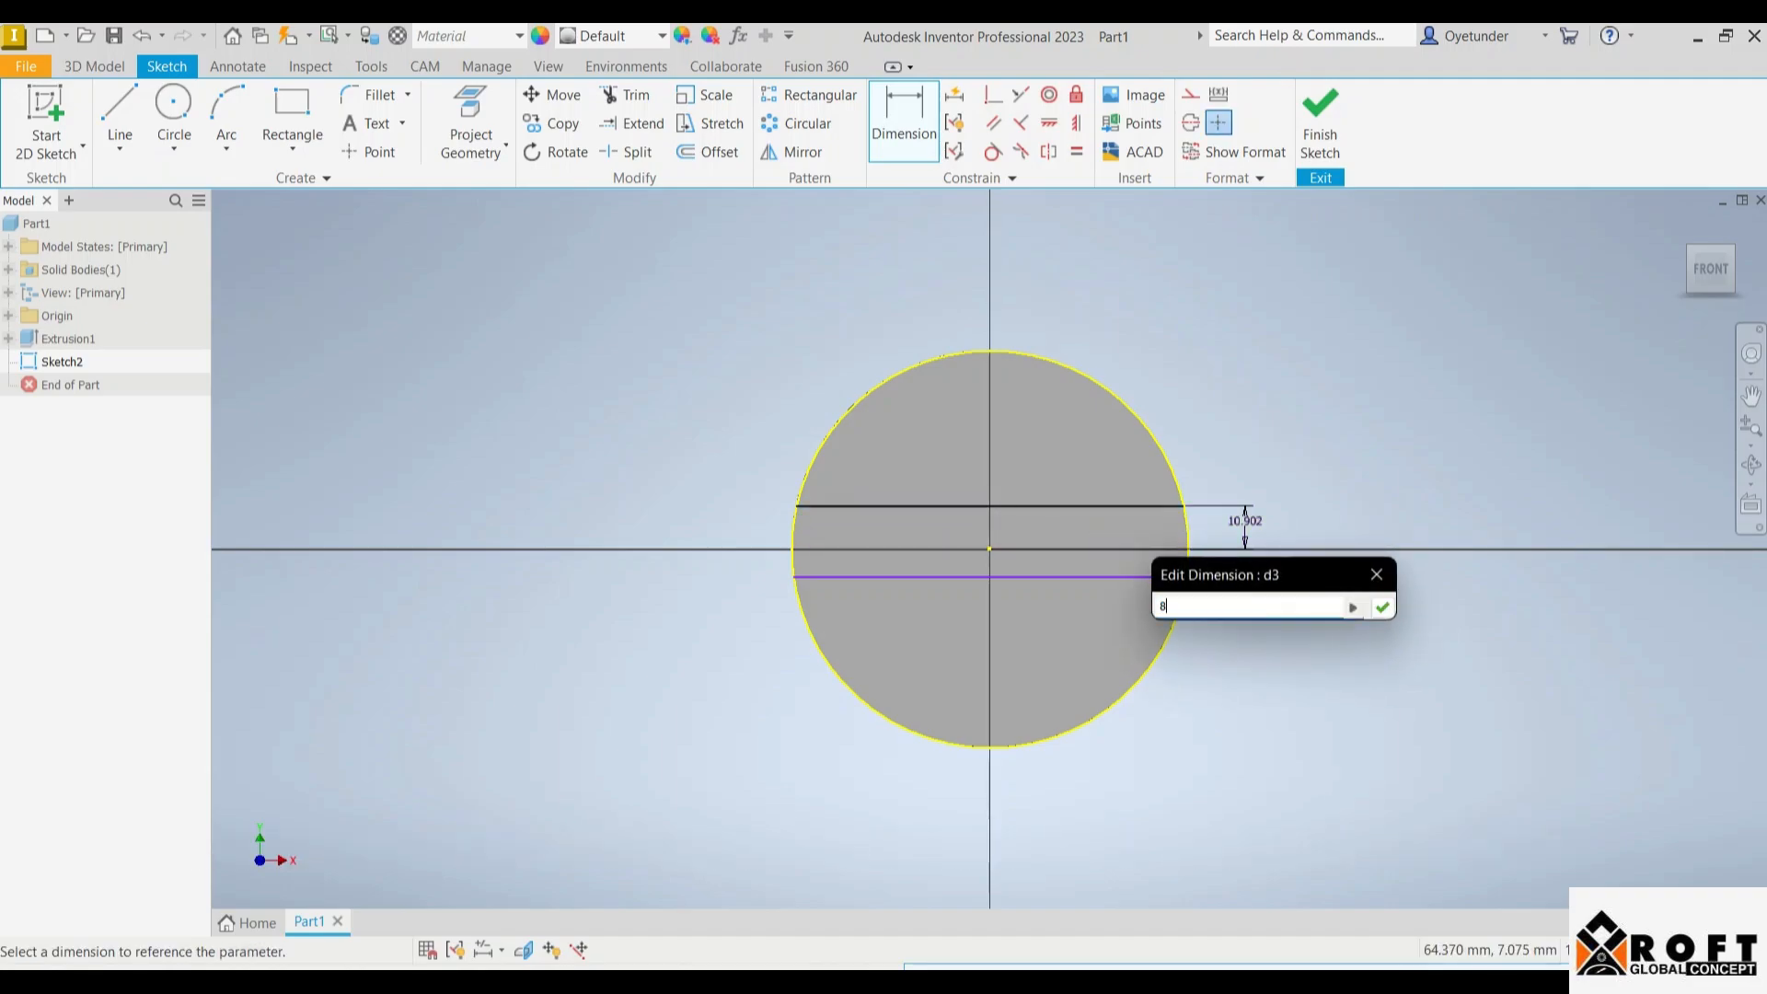
key("Return")
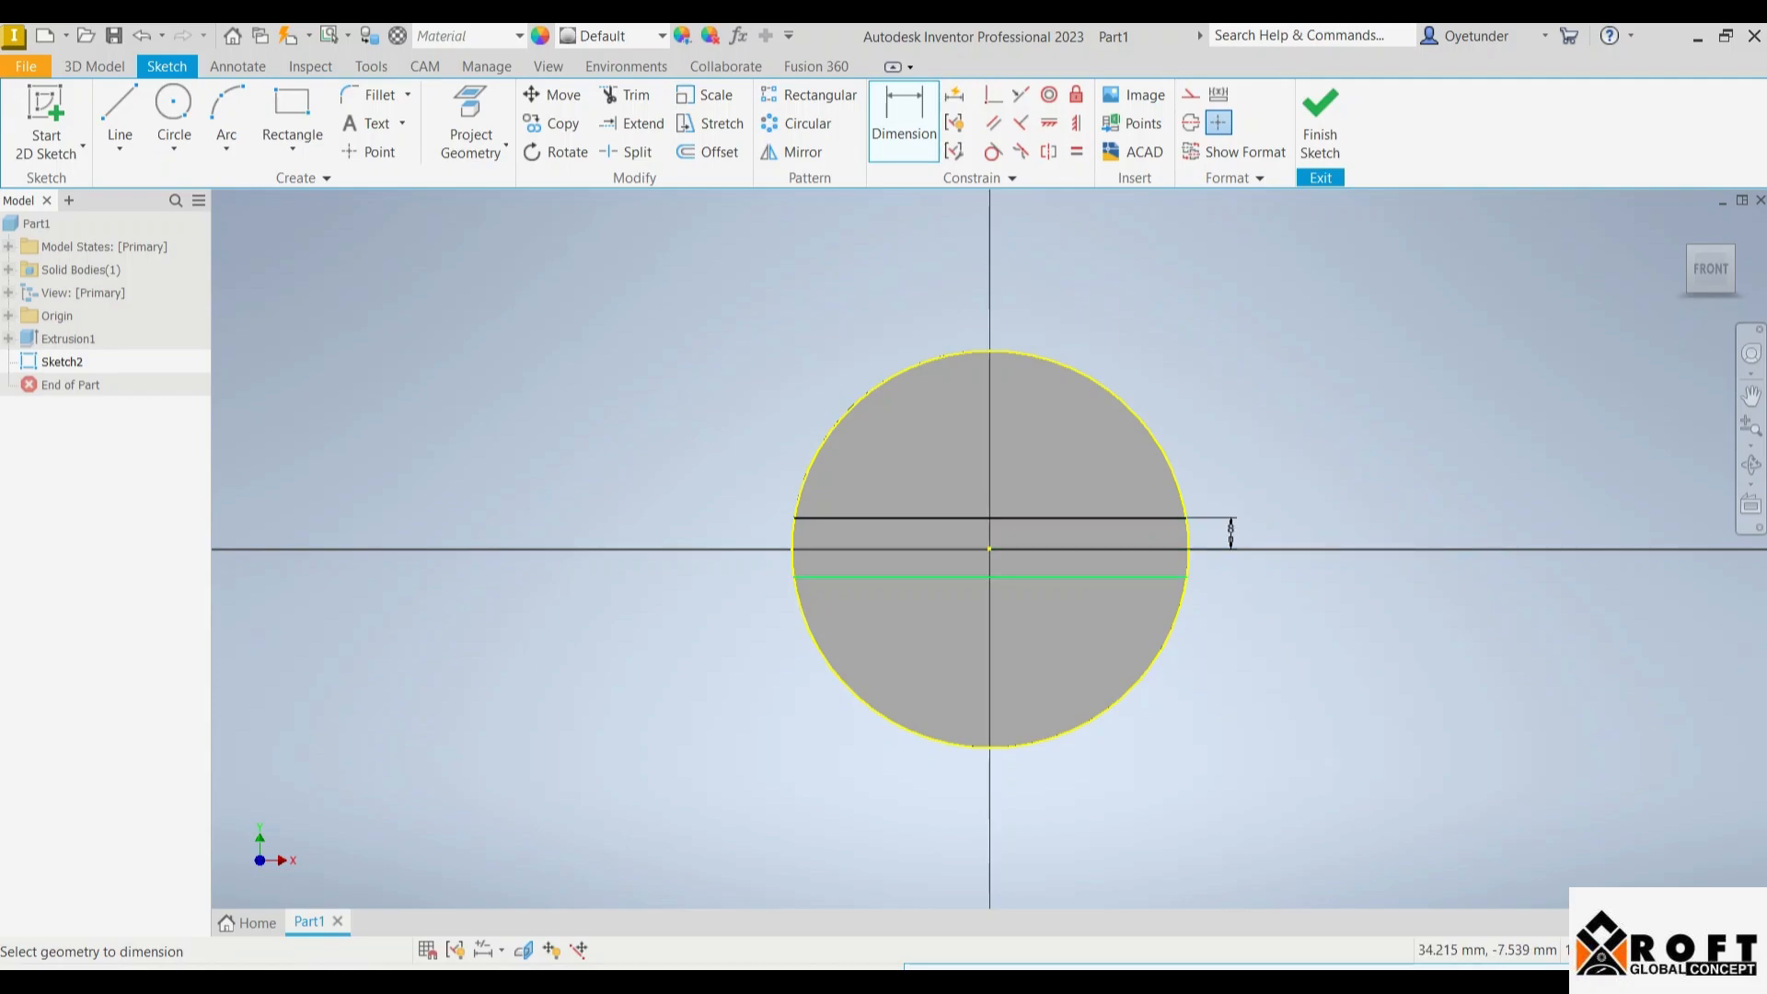
left_click(1125, 578)
left_click(997, 544)
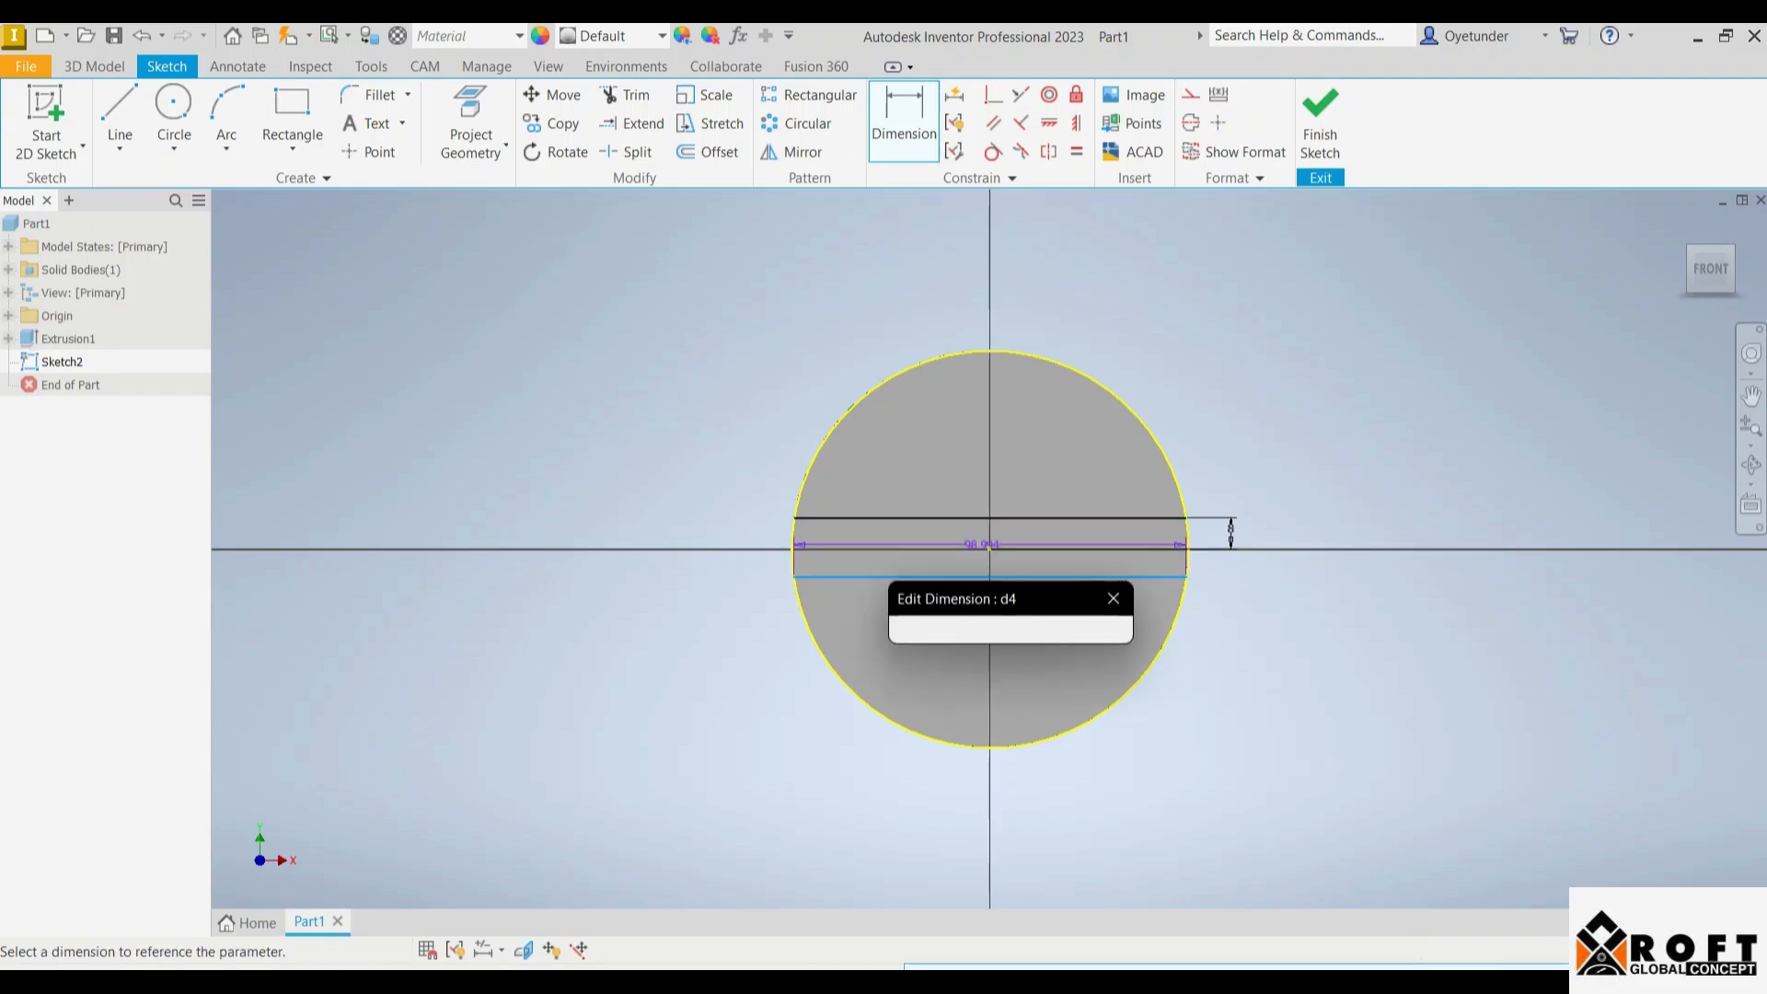
key("Return")
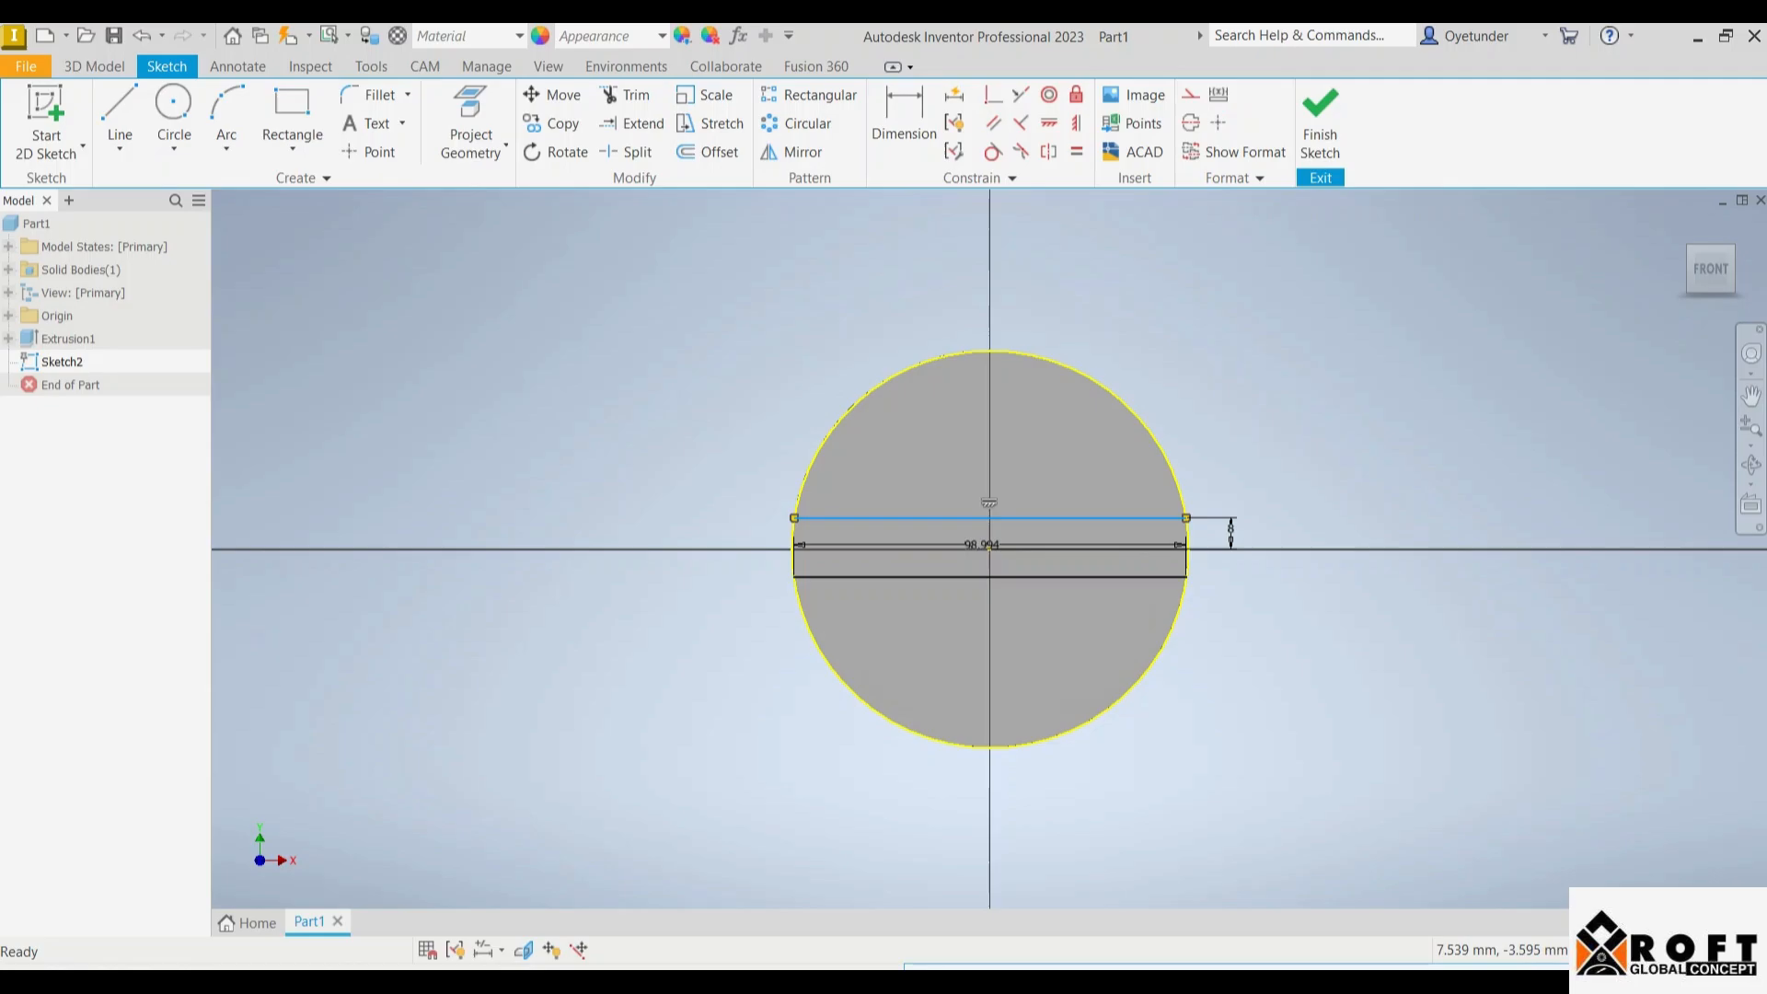
key("ctrl+z")
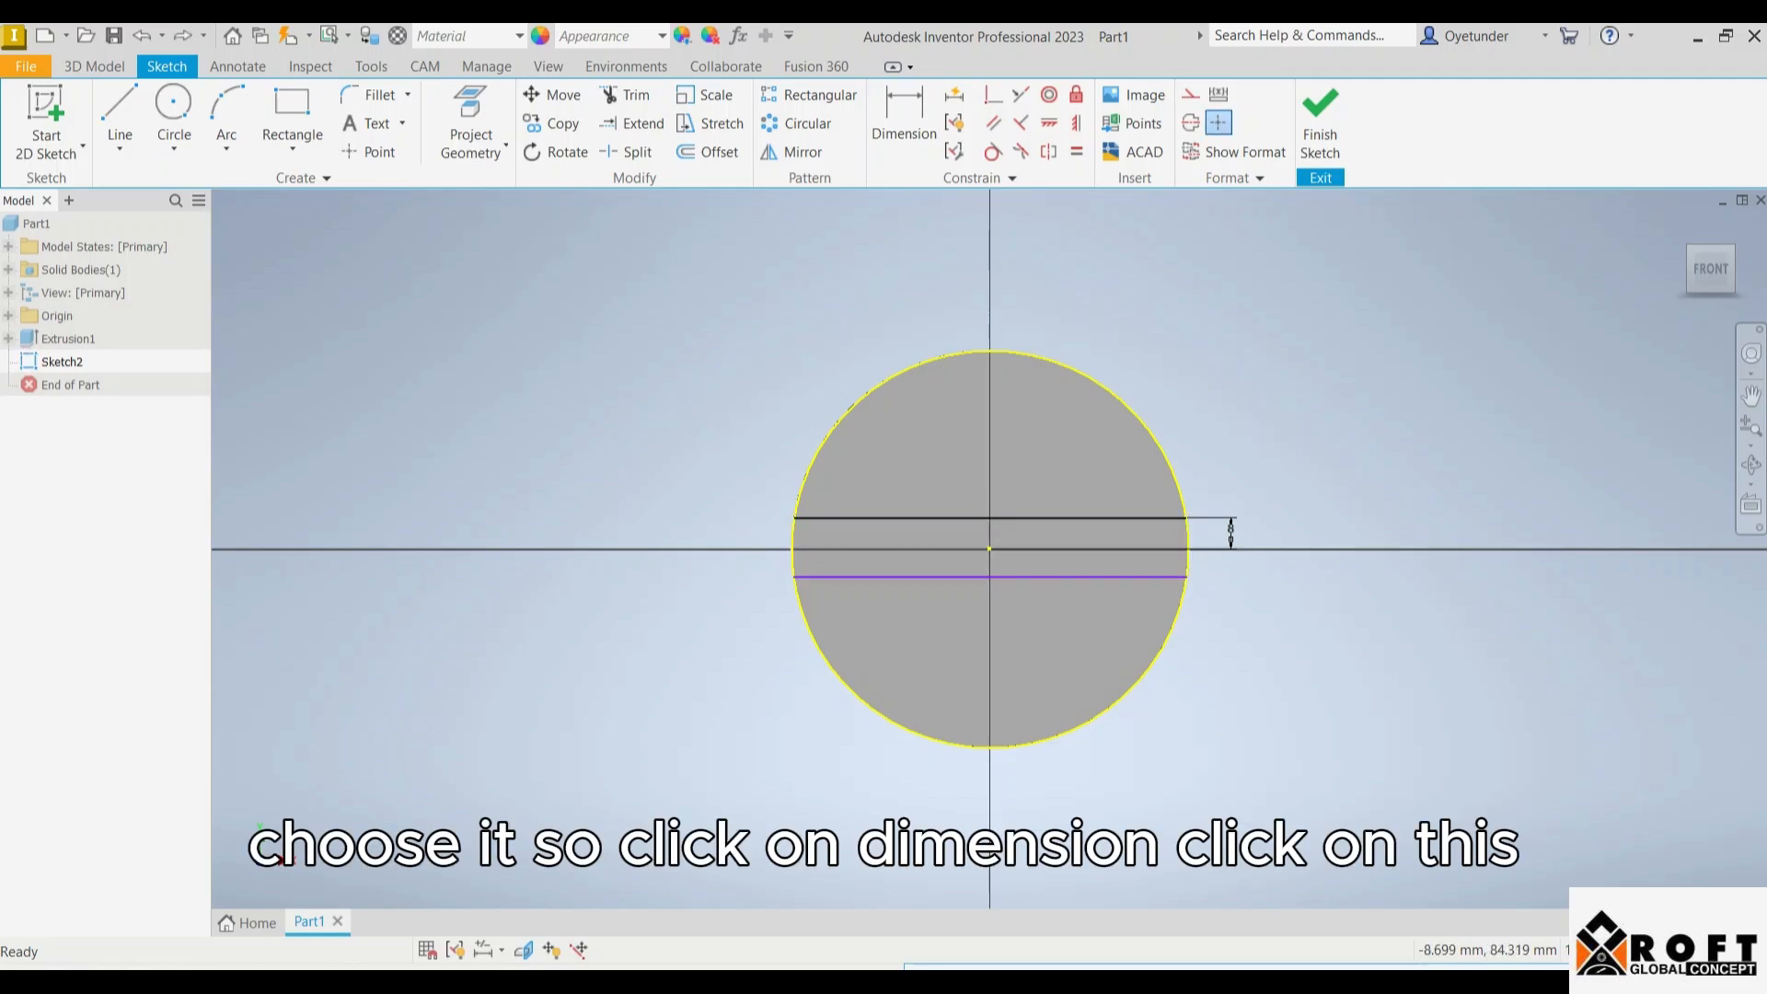
- Dimension the lower line 8 mm from the disc's centre point and finish the sketch
left_click(903, 120)
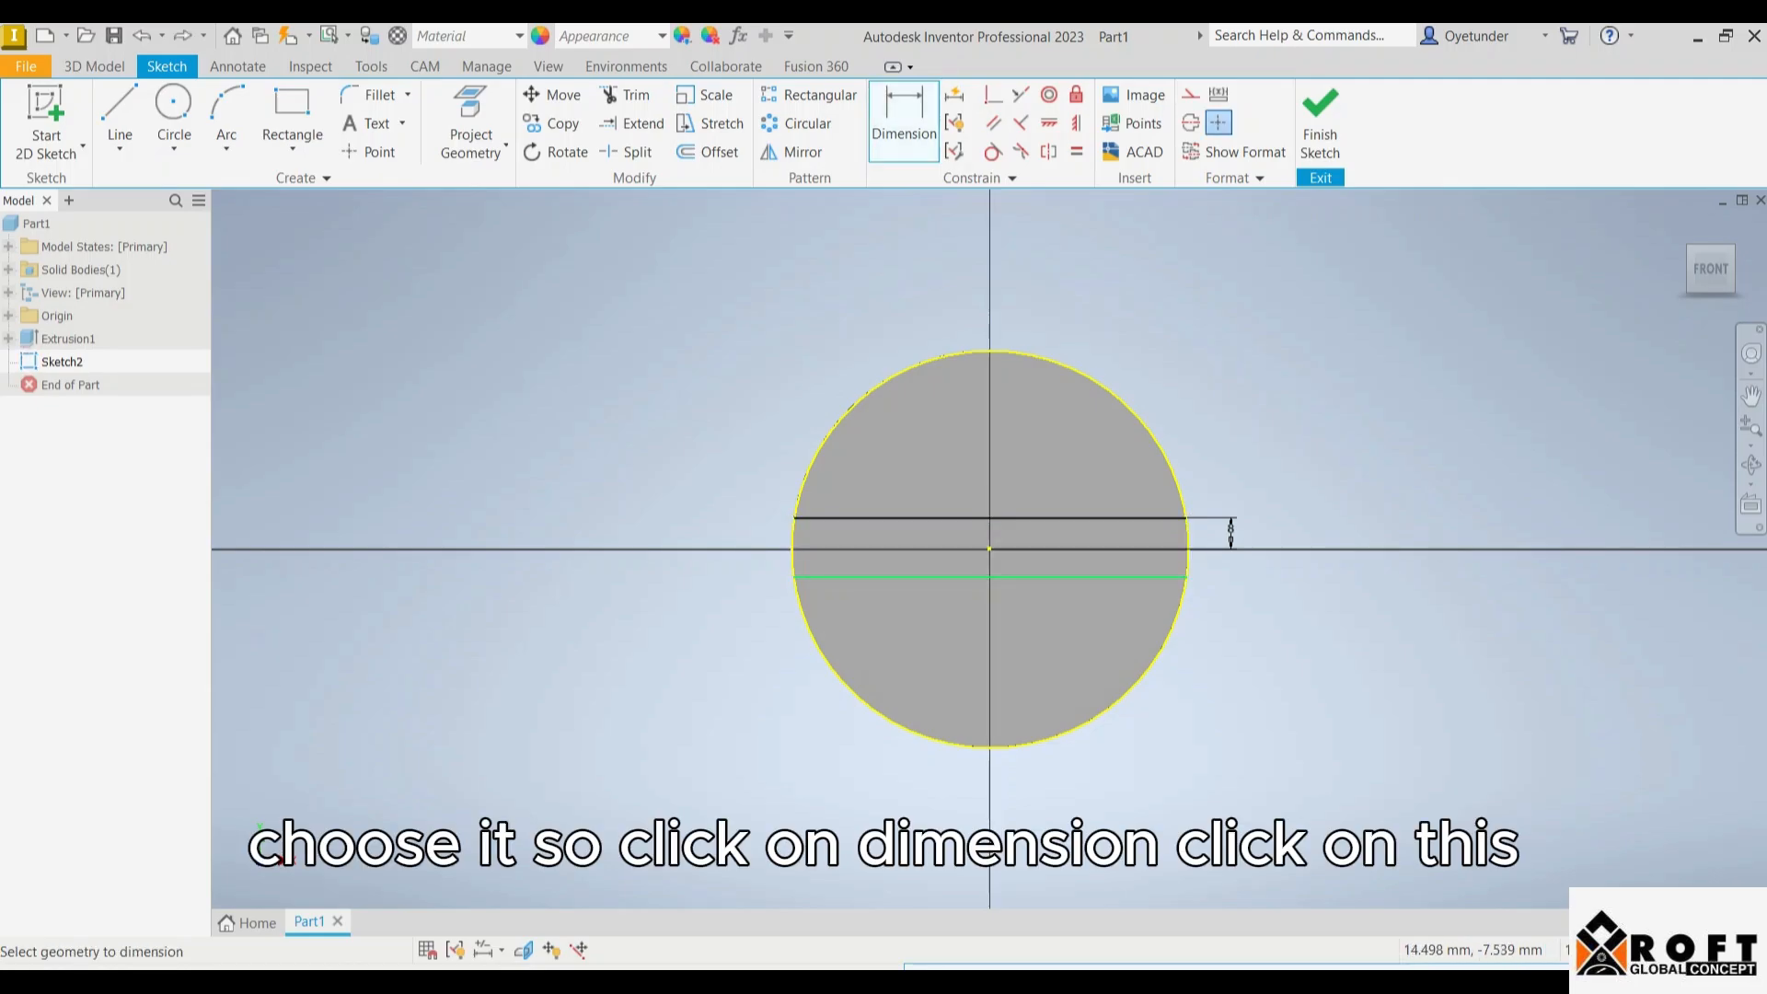
left_click(1048, 577)
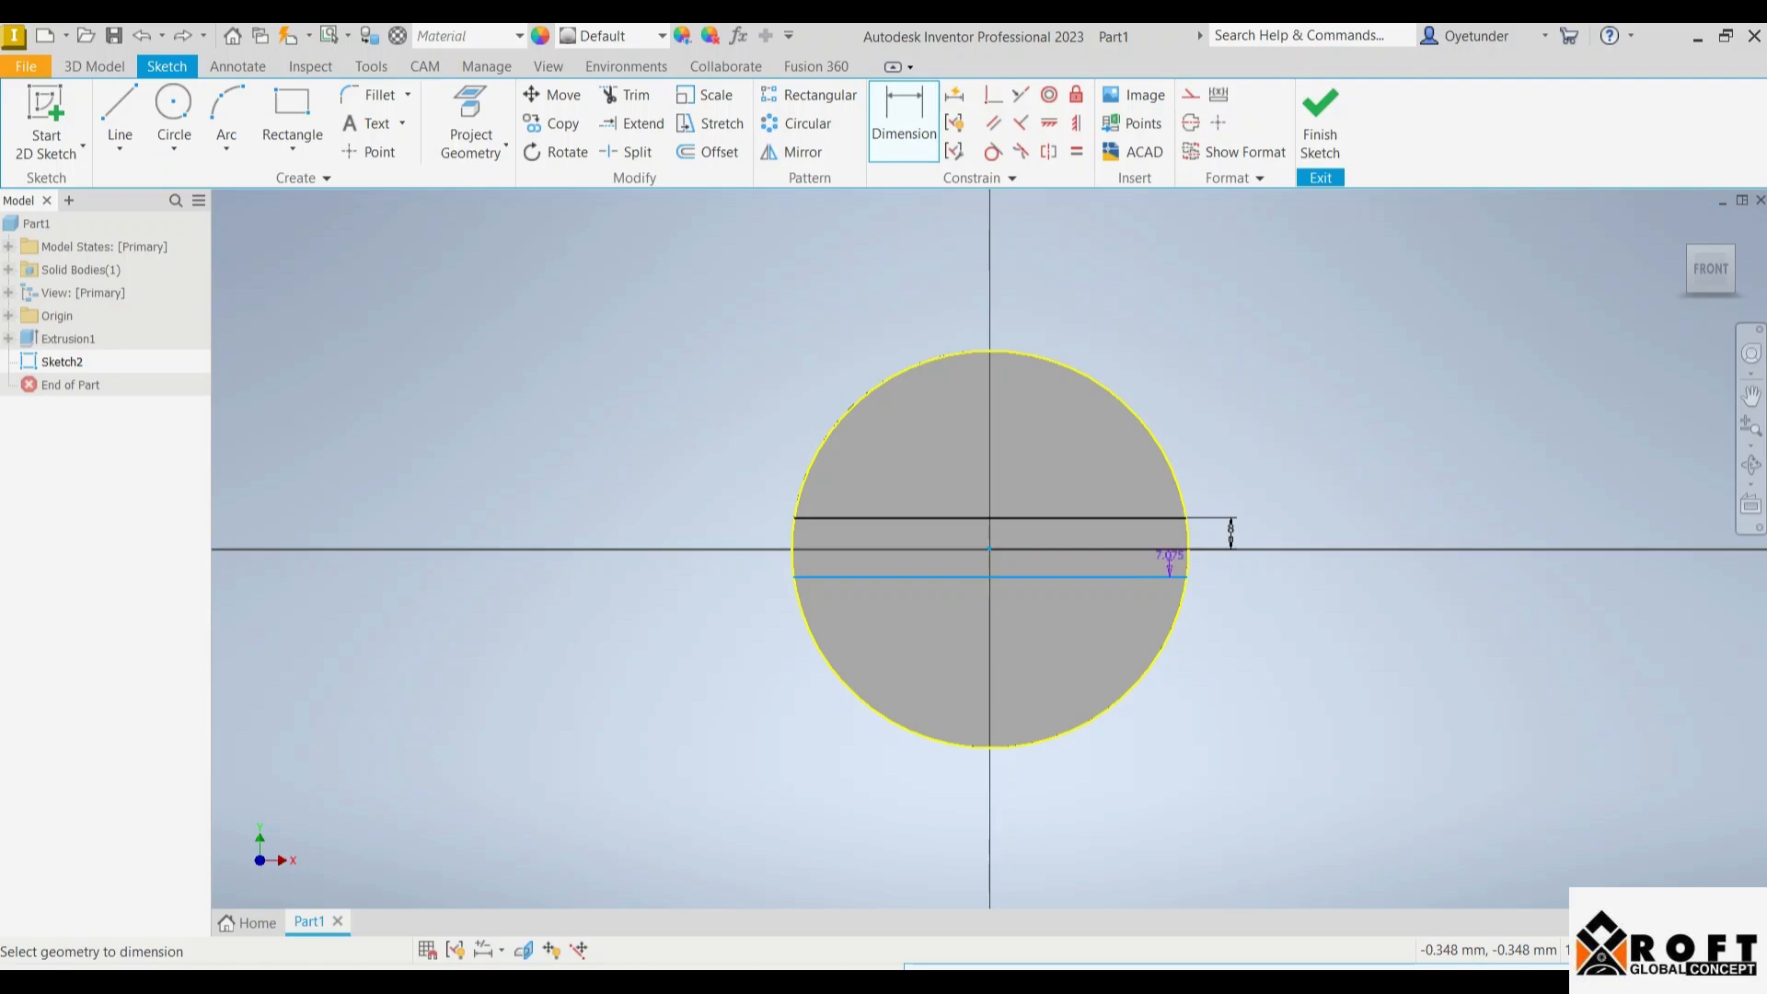
left_click(1246, 563)
type("8")
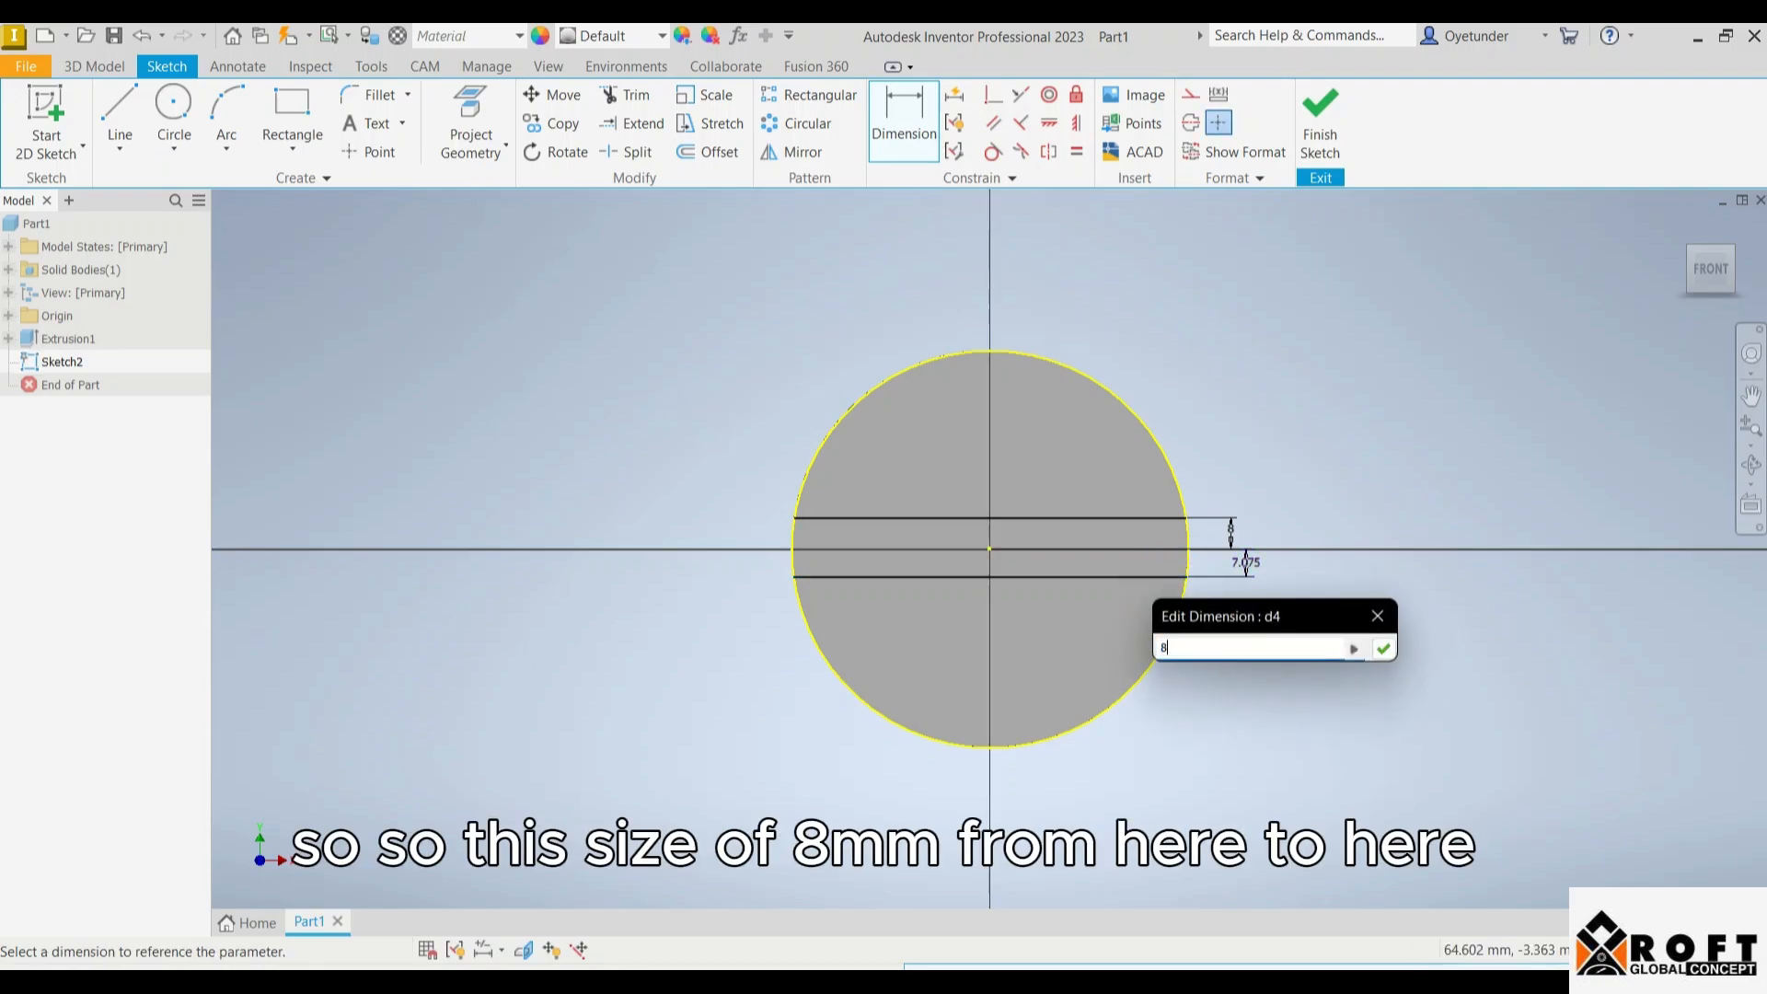
key("Return")
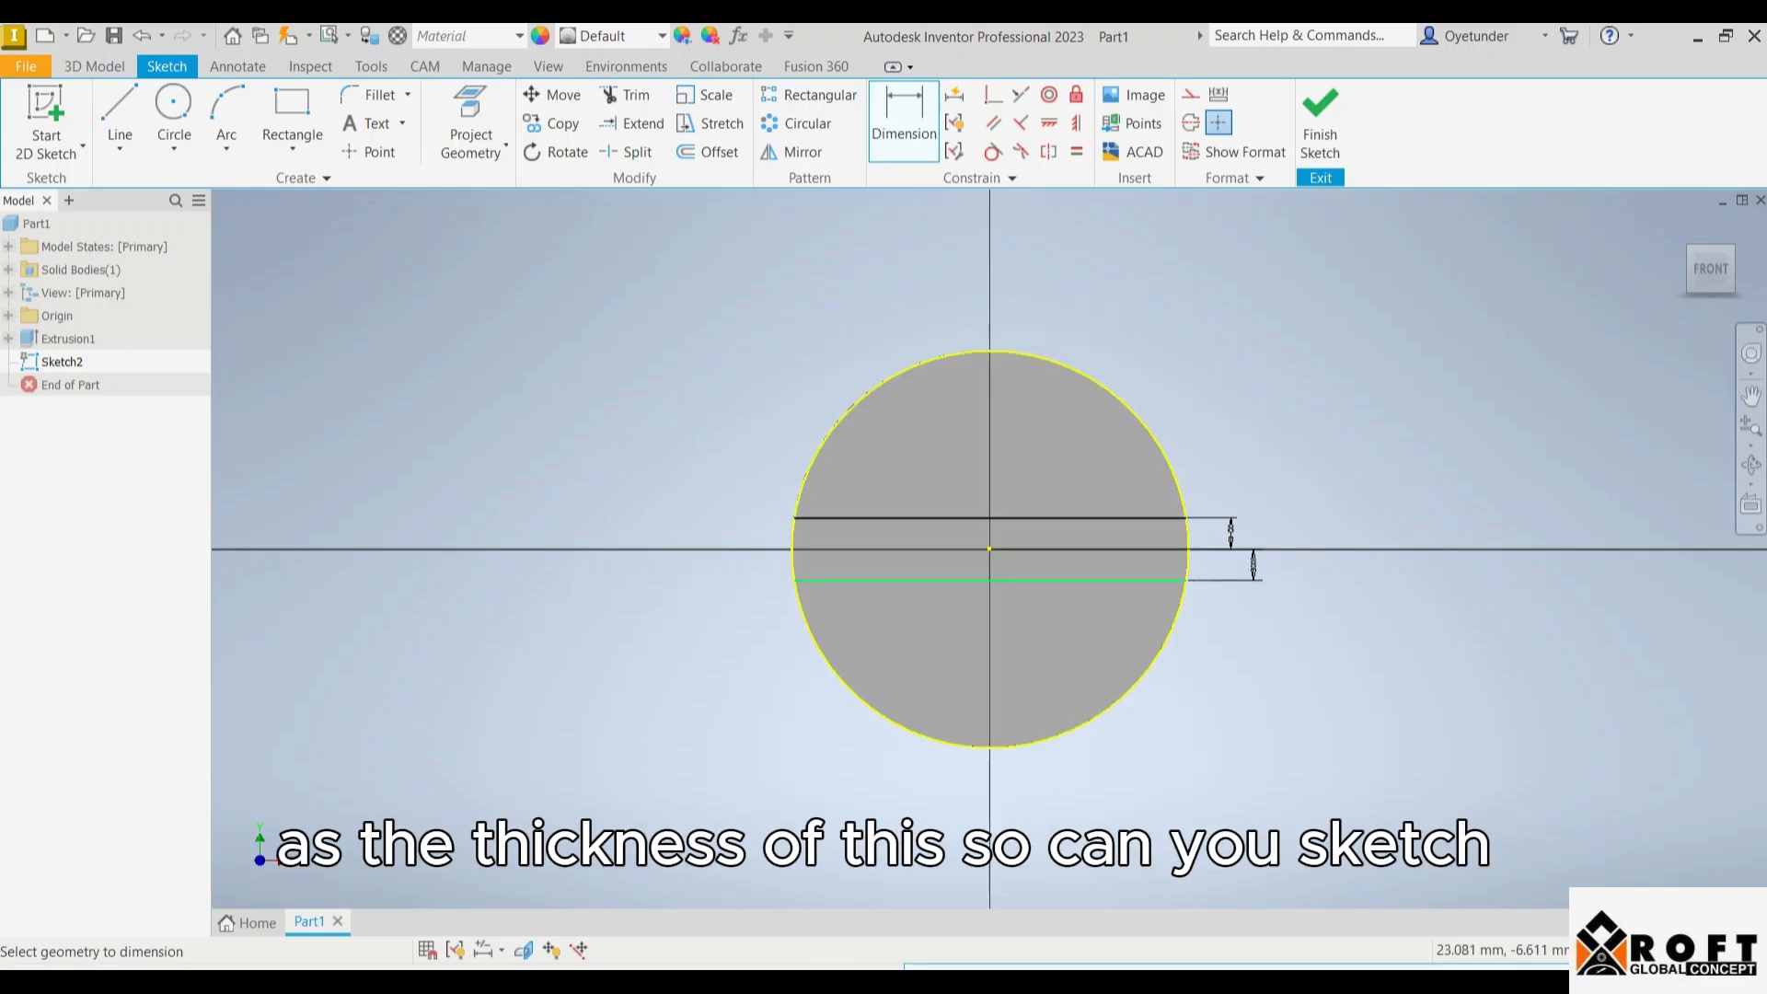
key("Escape")
left_click(1320, 124)
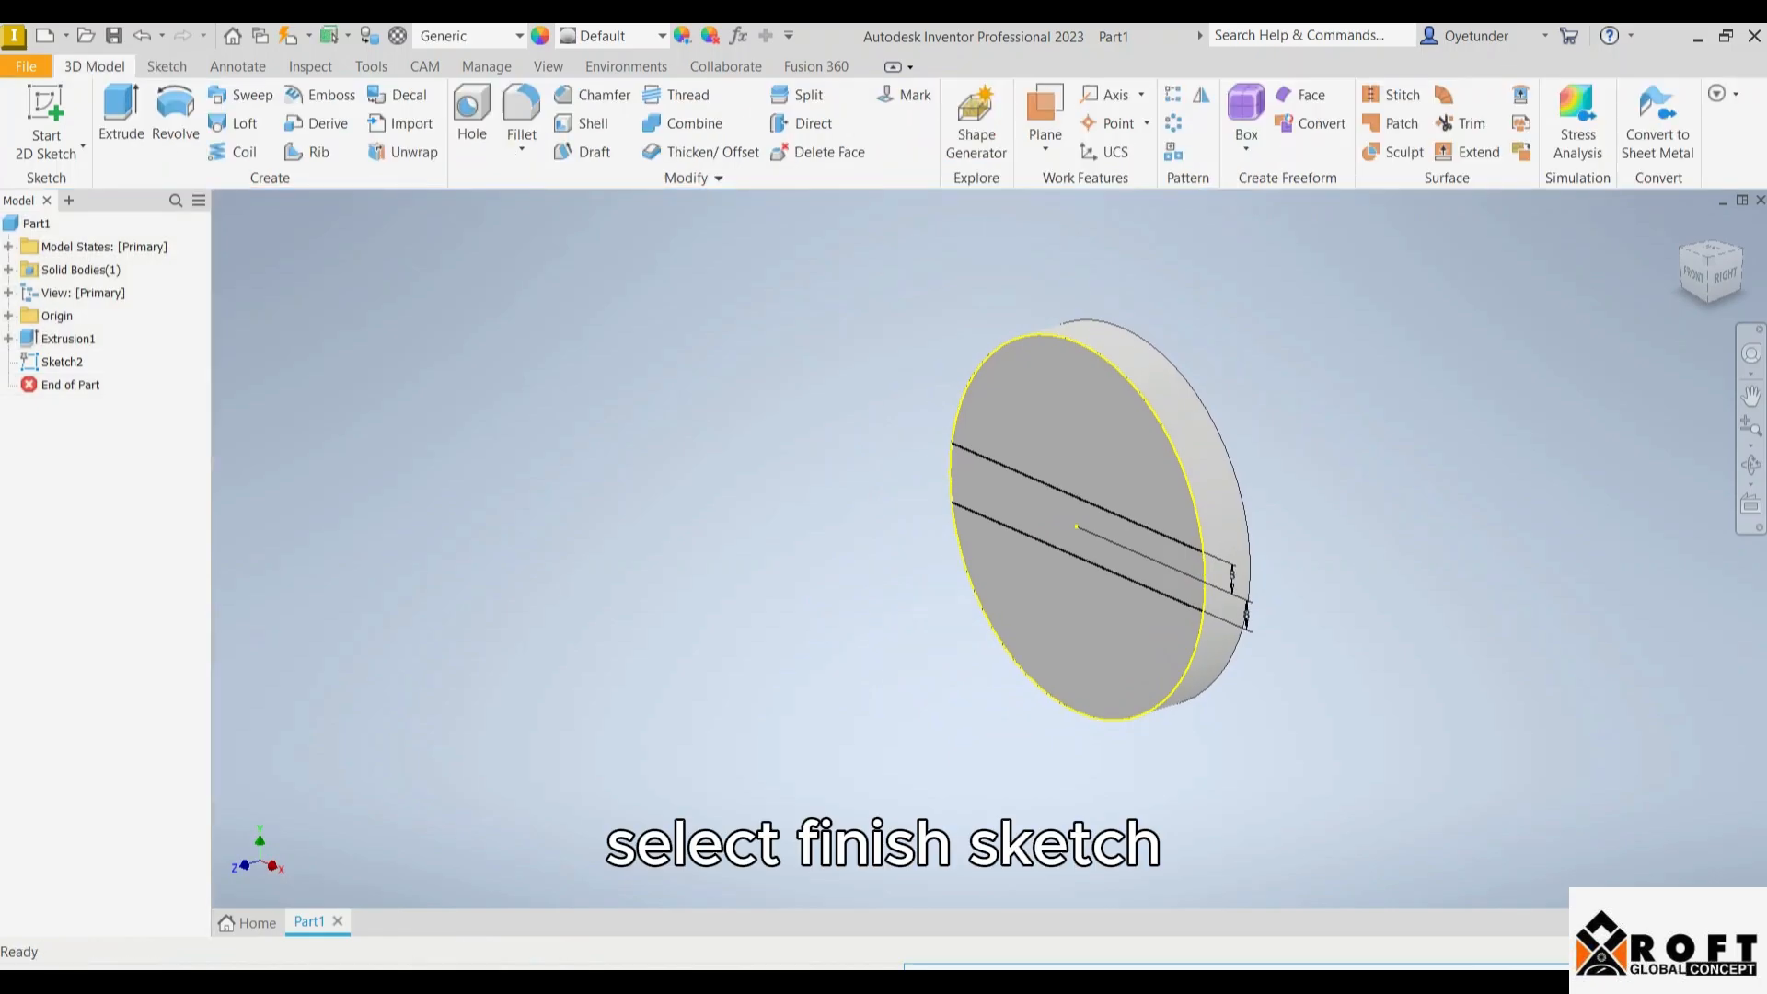
- Extrude the strip between the two lines 15 mm outward from the disc face, joined to the disc
left_click(121, 120)
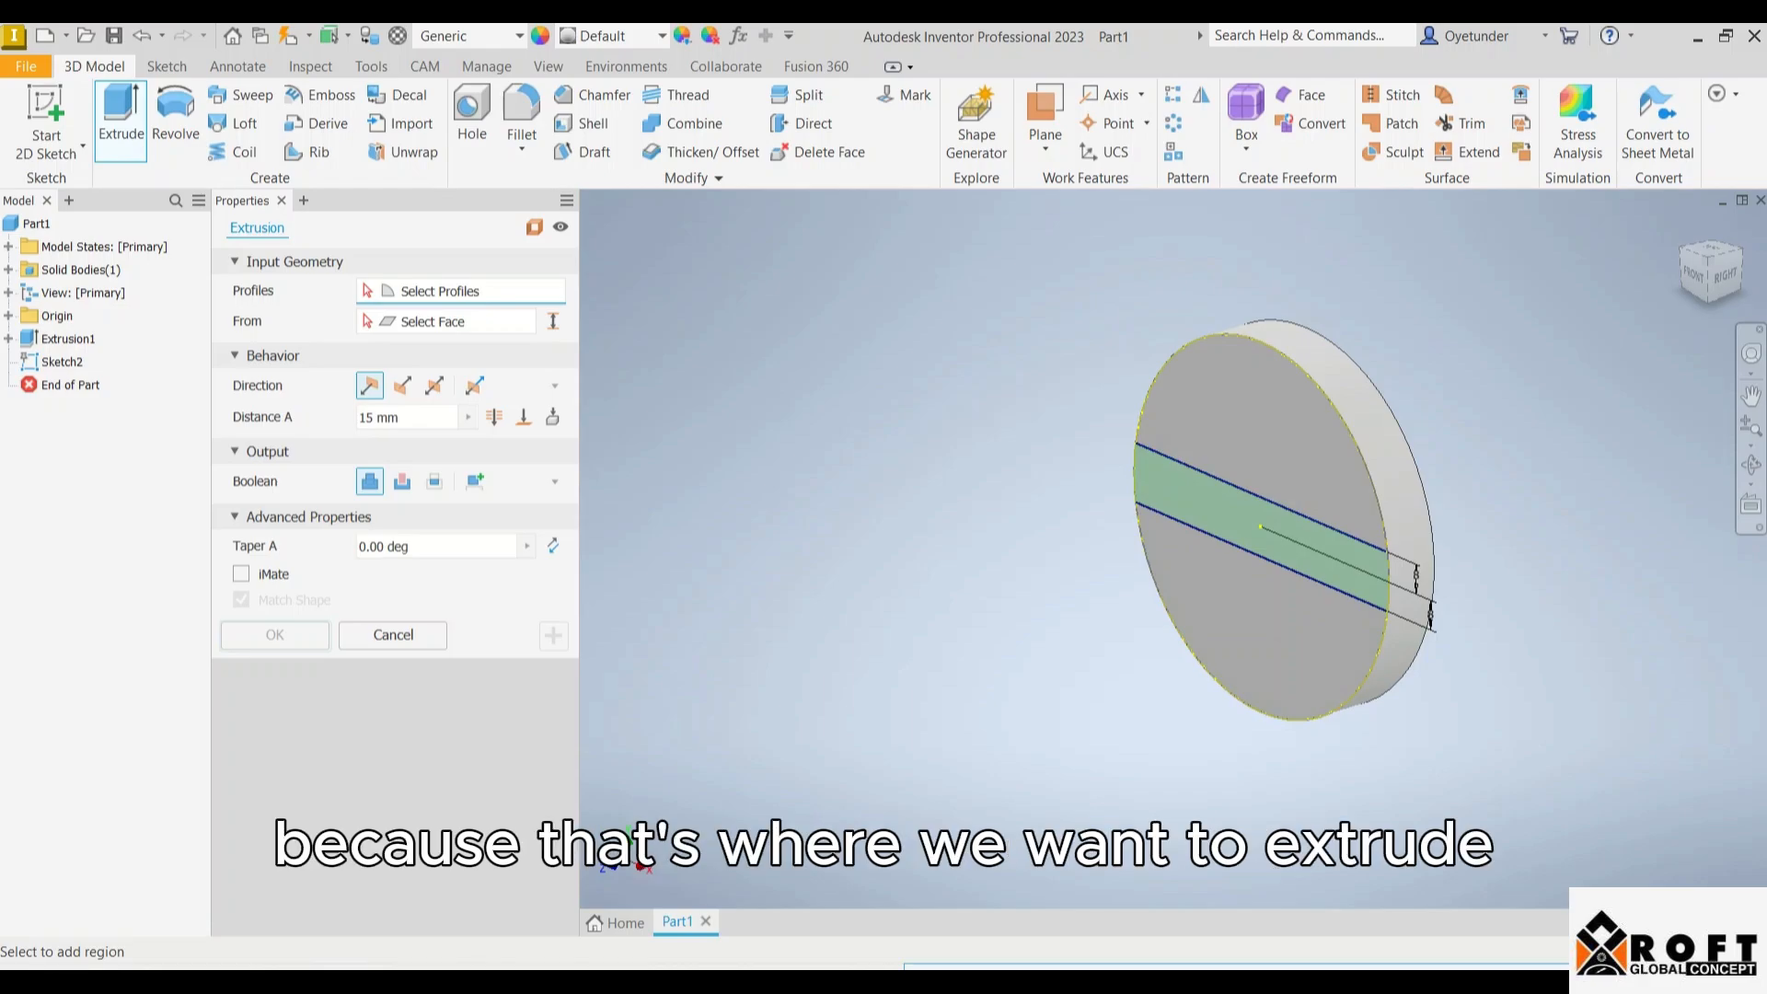
left_click(1259, 526)
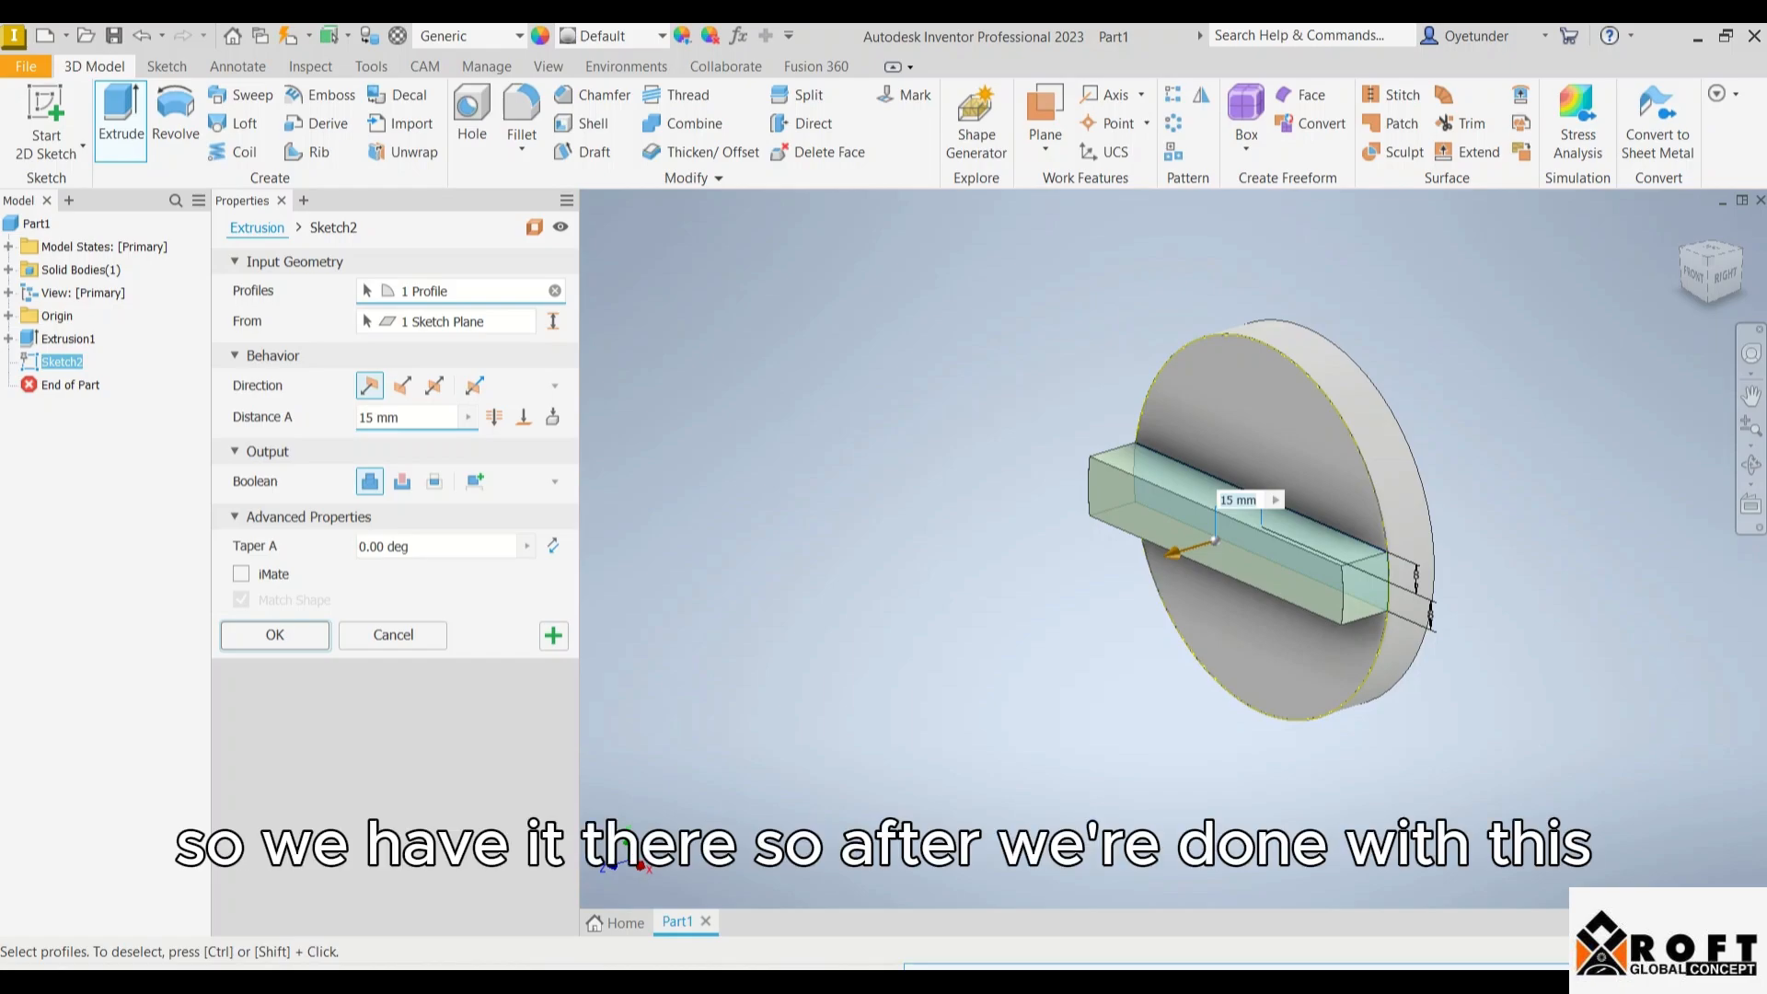
key("Return")
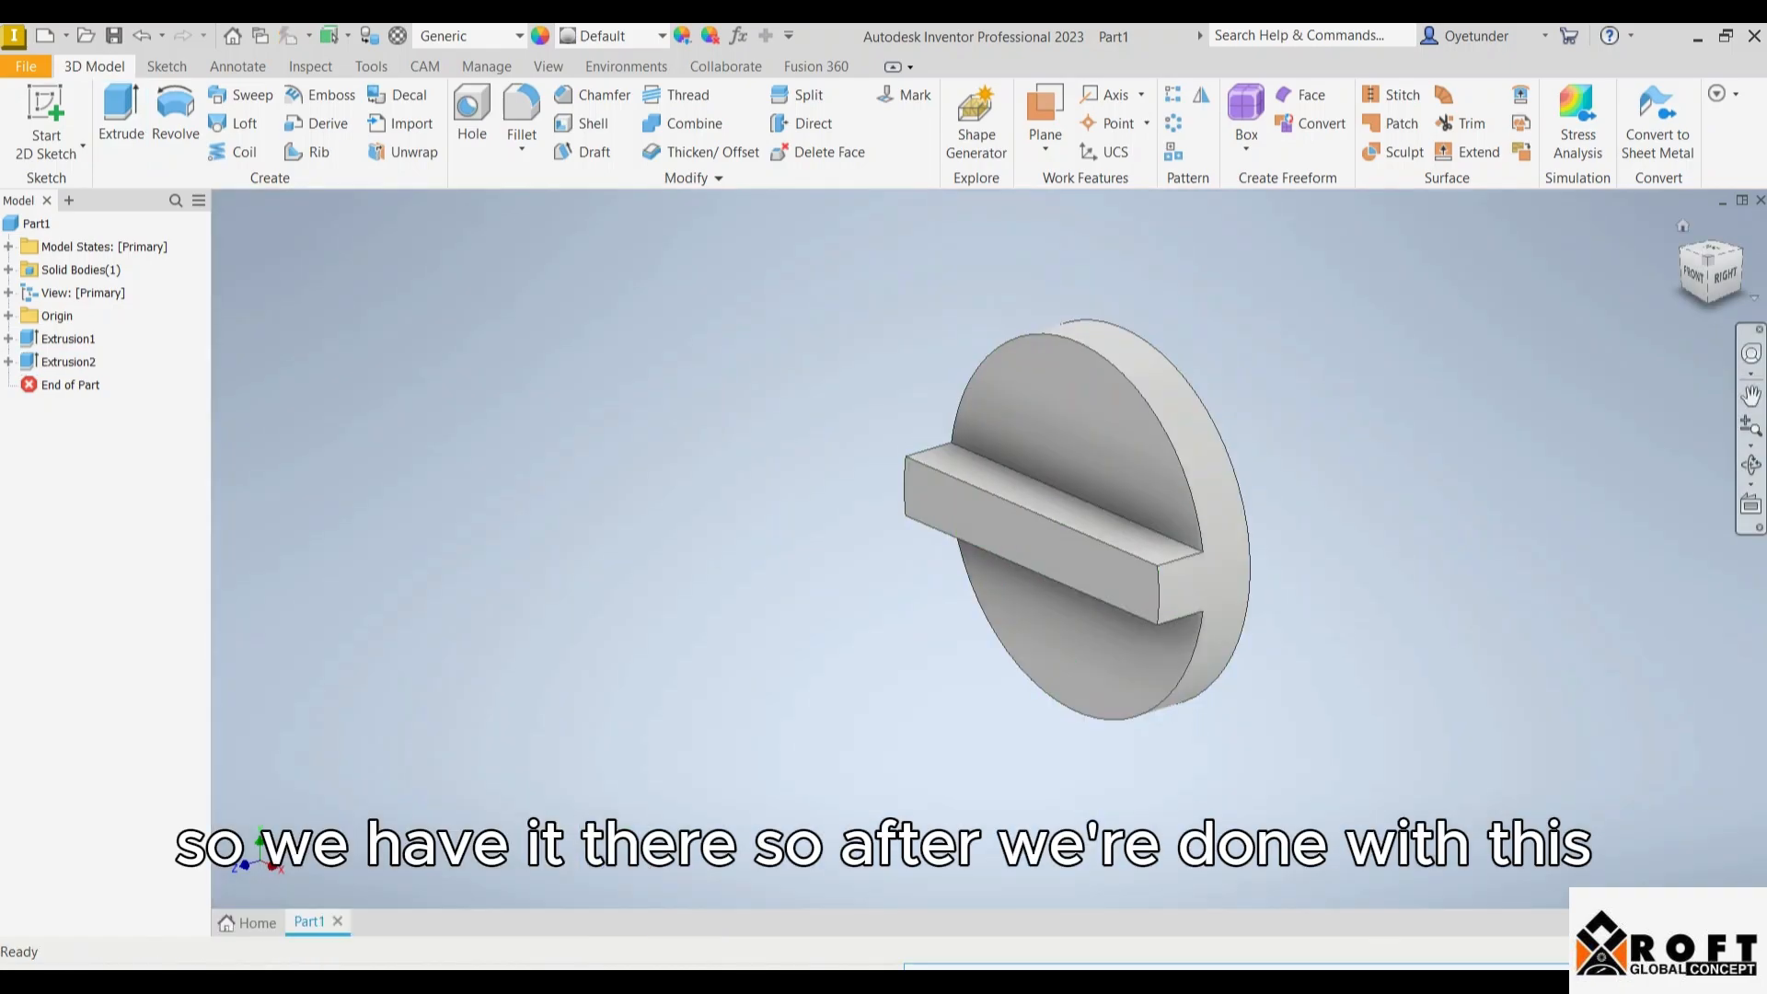
- Start a new sketch on the disc's flat back face, opposite the raised horizontal bar
left_click(1738, 251)
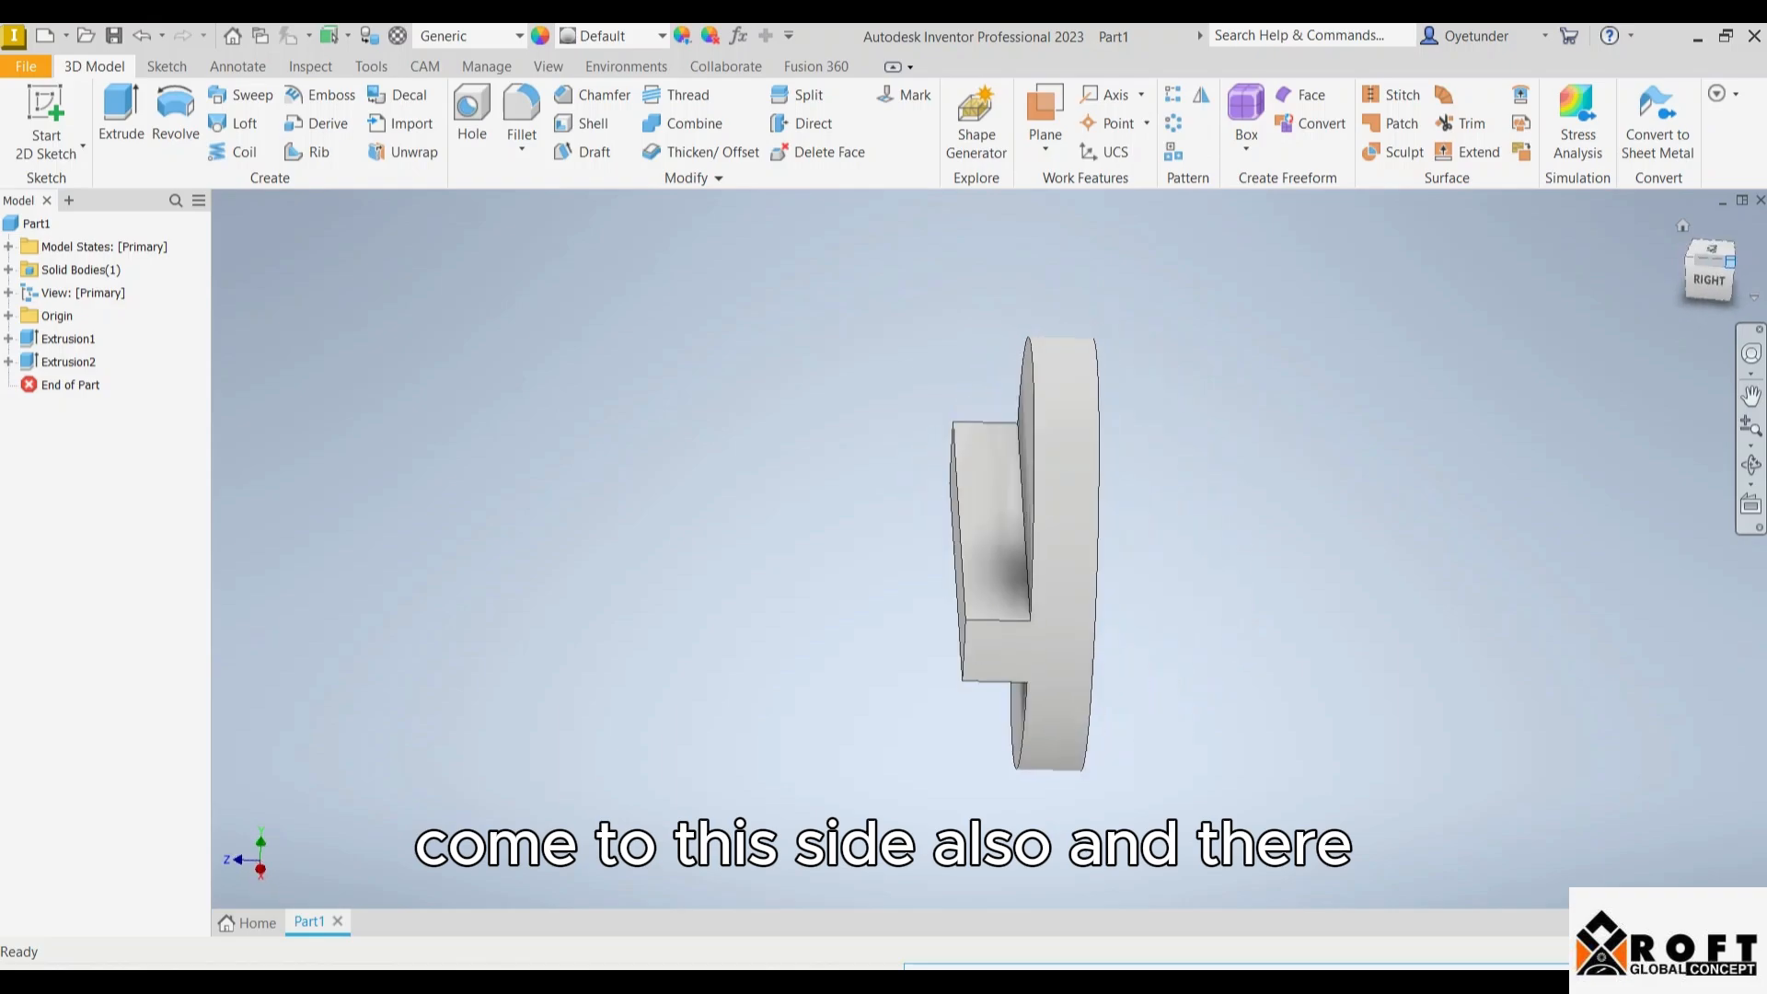
left_click(1041, 579)
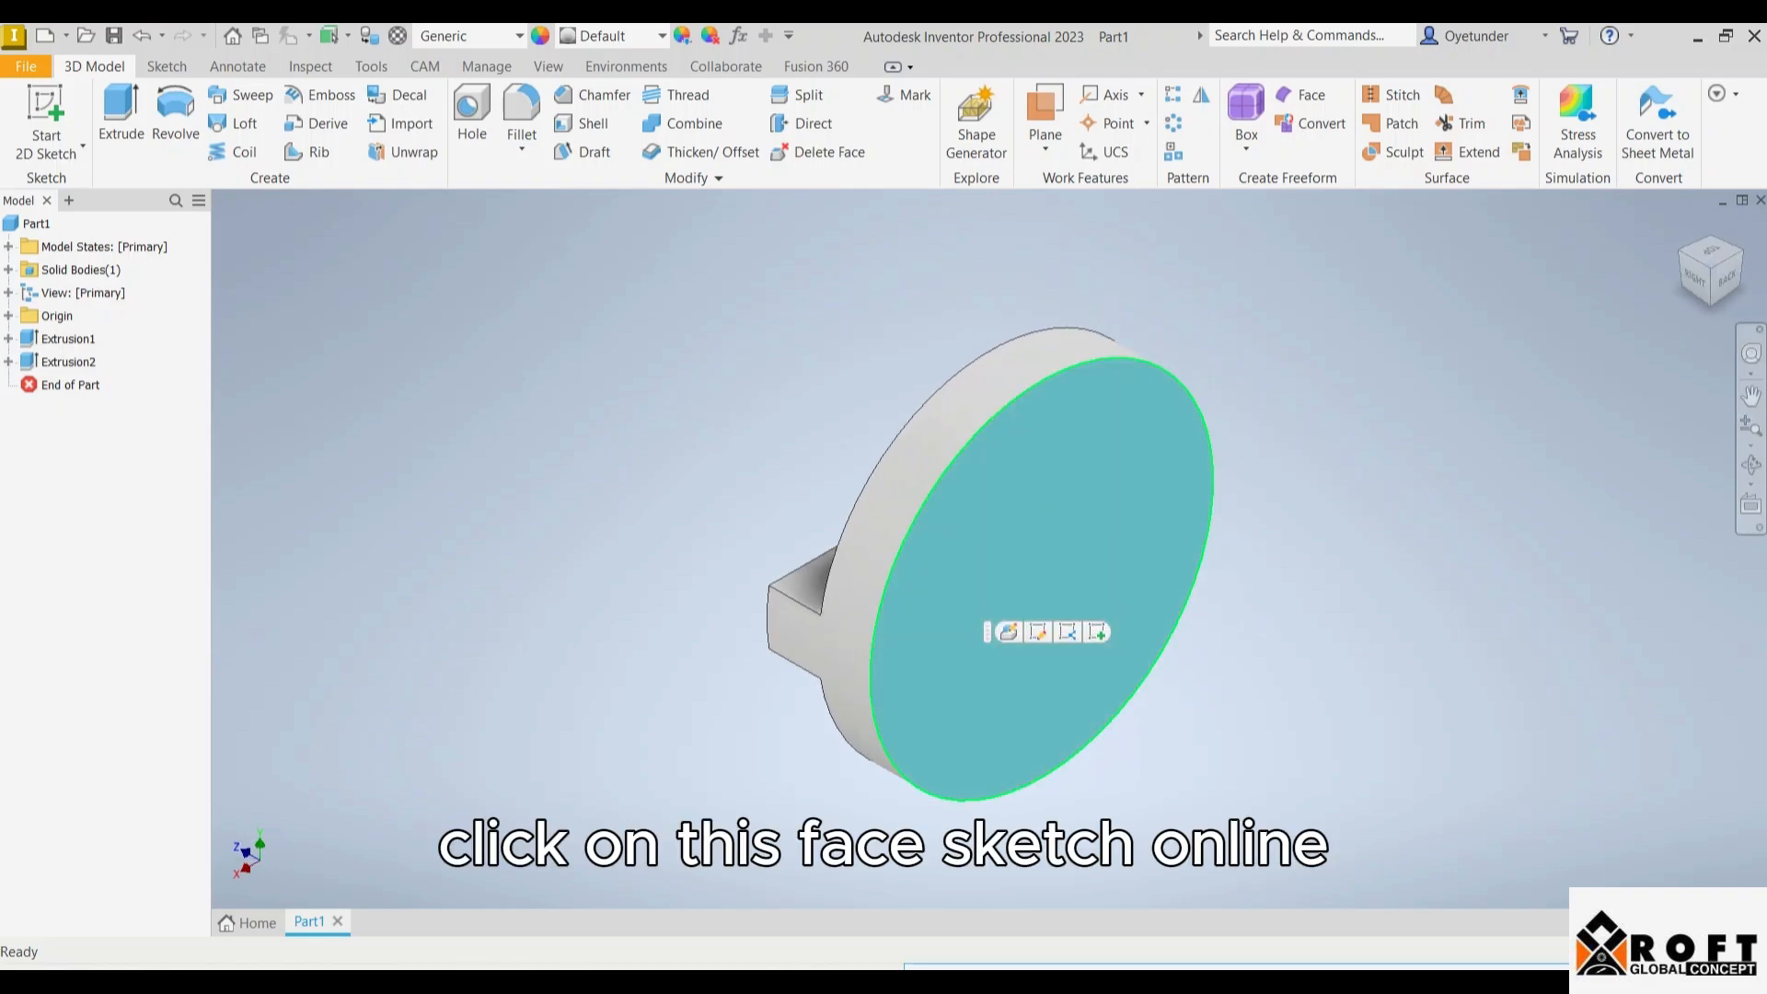
left_click(1097, 631)
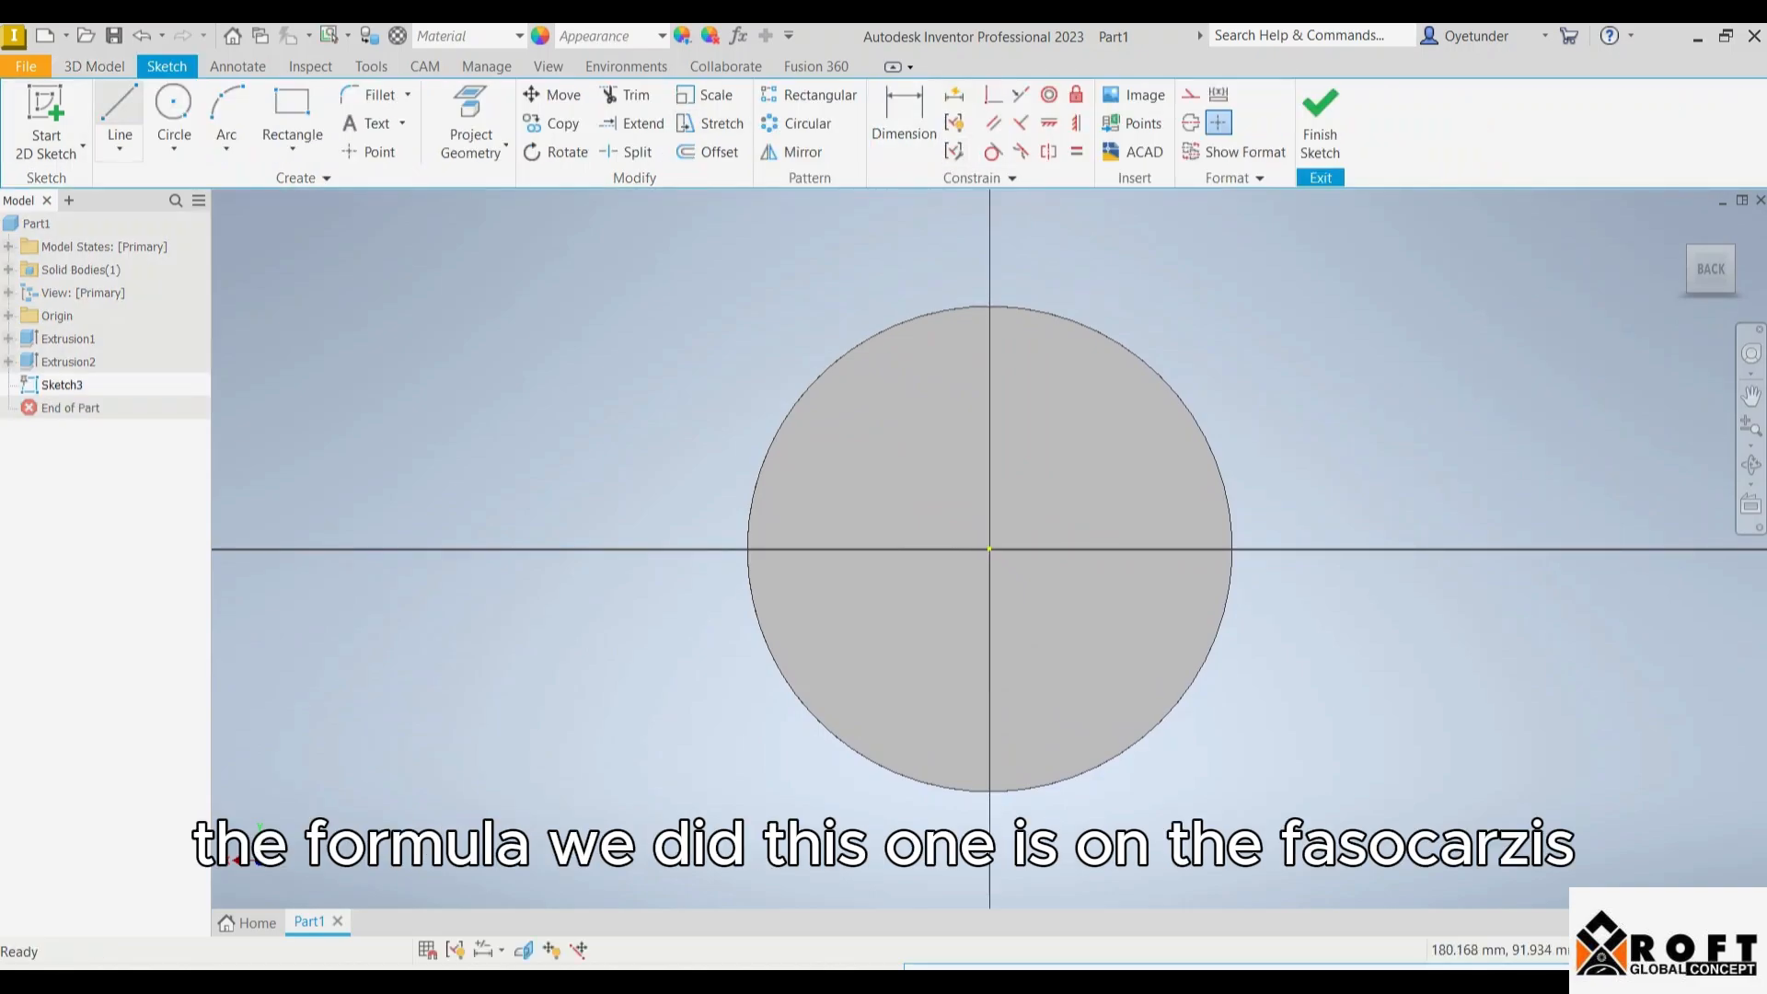
- Sketch two roughly vertical lines across the disc, one on each side of its centre, with ends extending beyond the circular edge
left_click(120, 120)
left_click(912, 281)
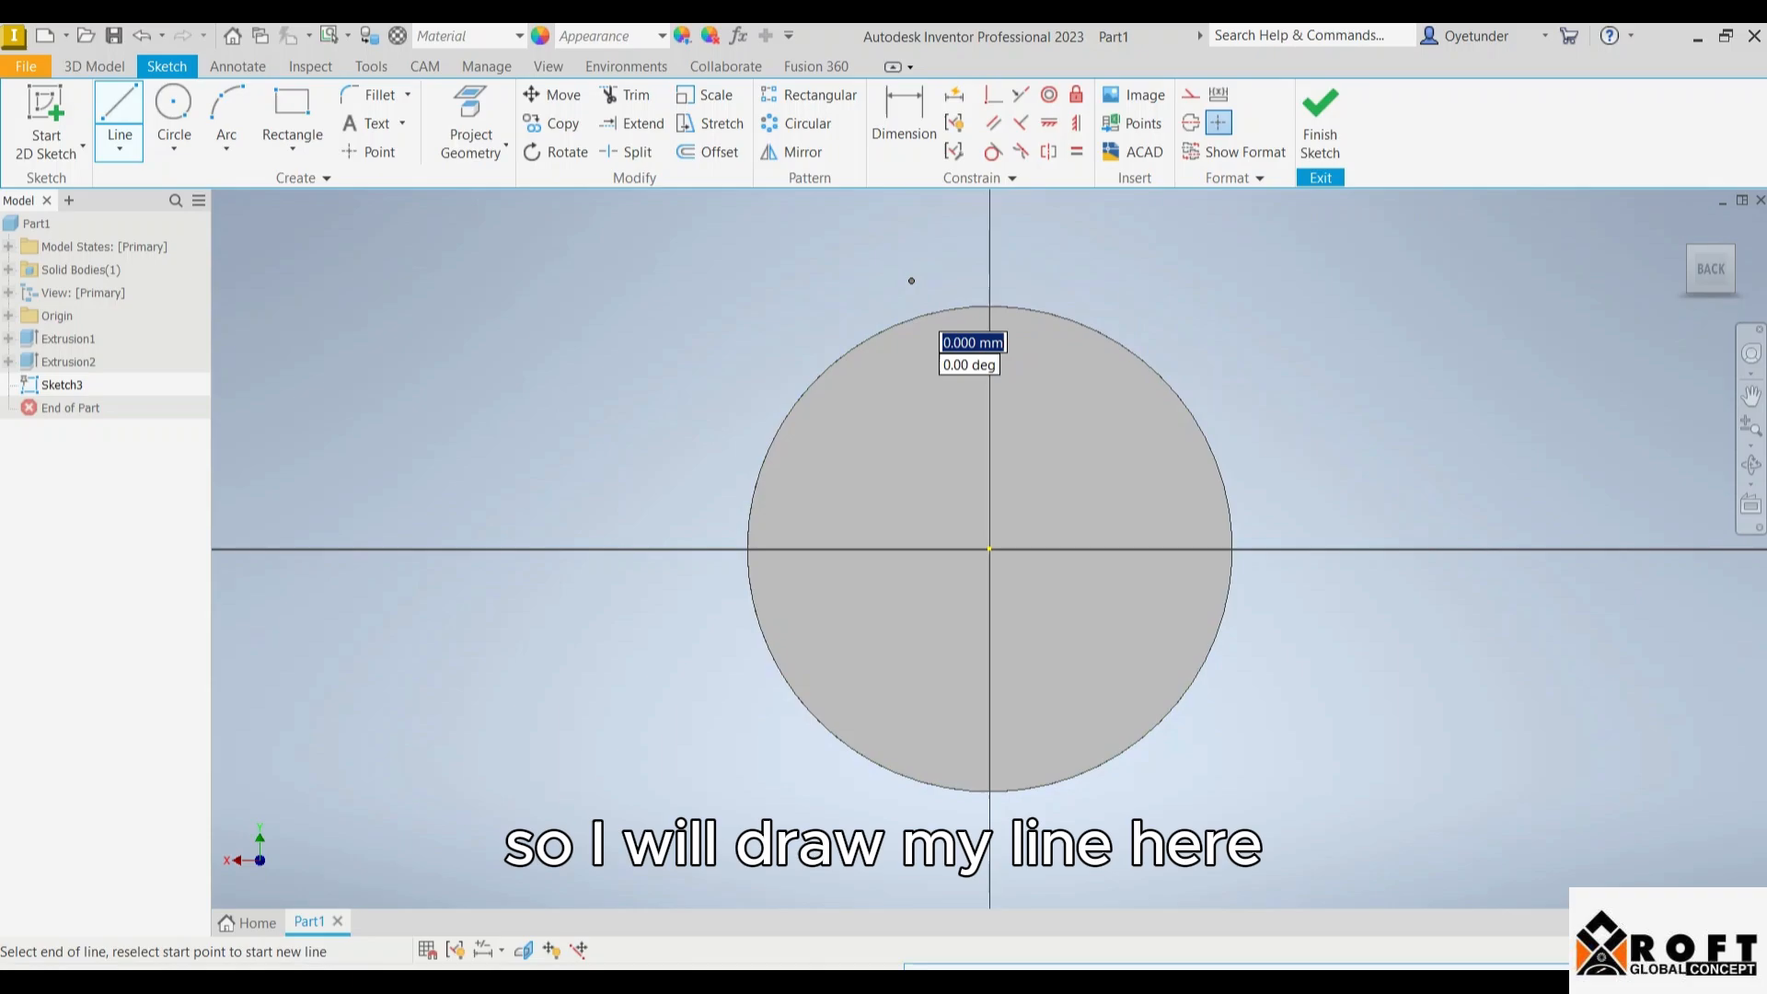
left_click(841, 862)
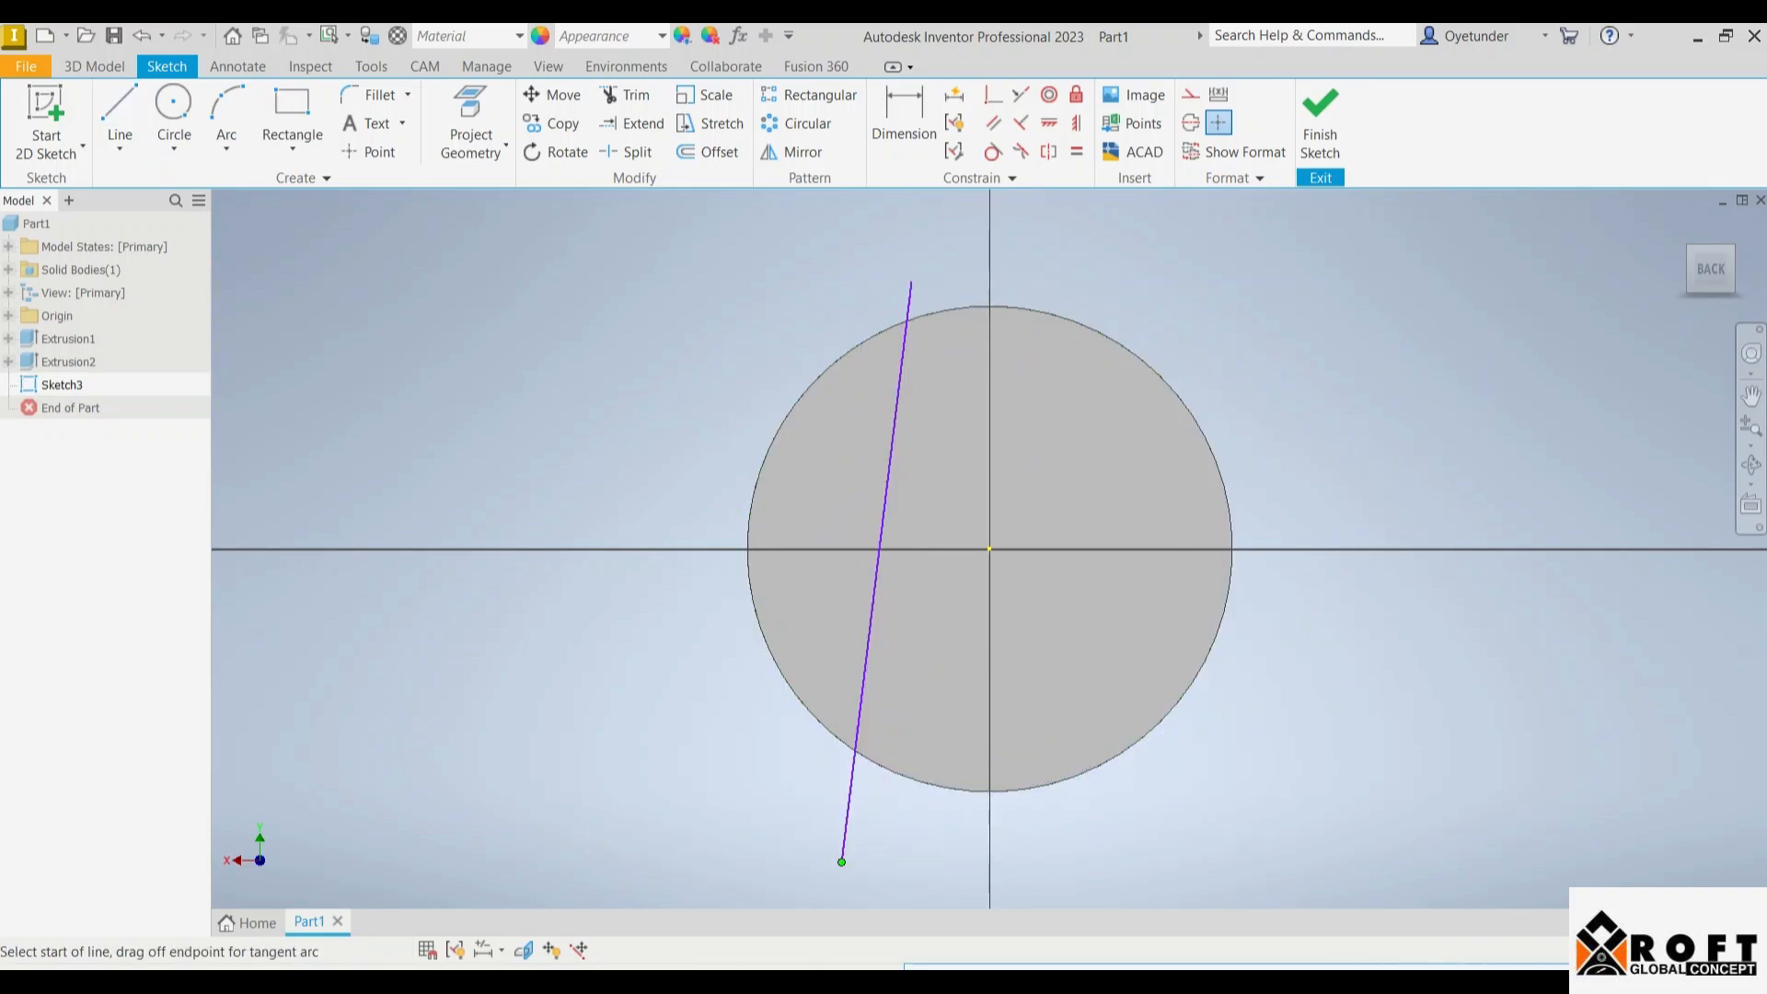
left_click(1052, 271)
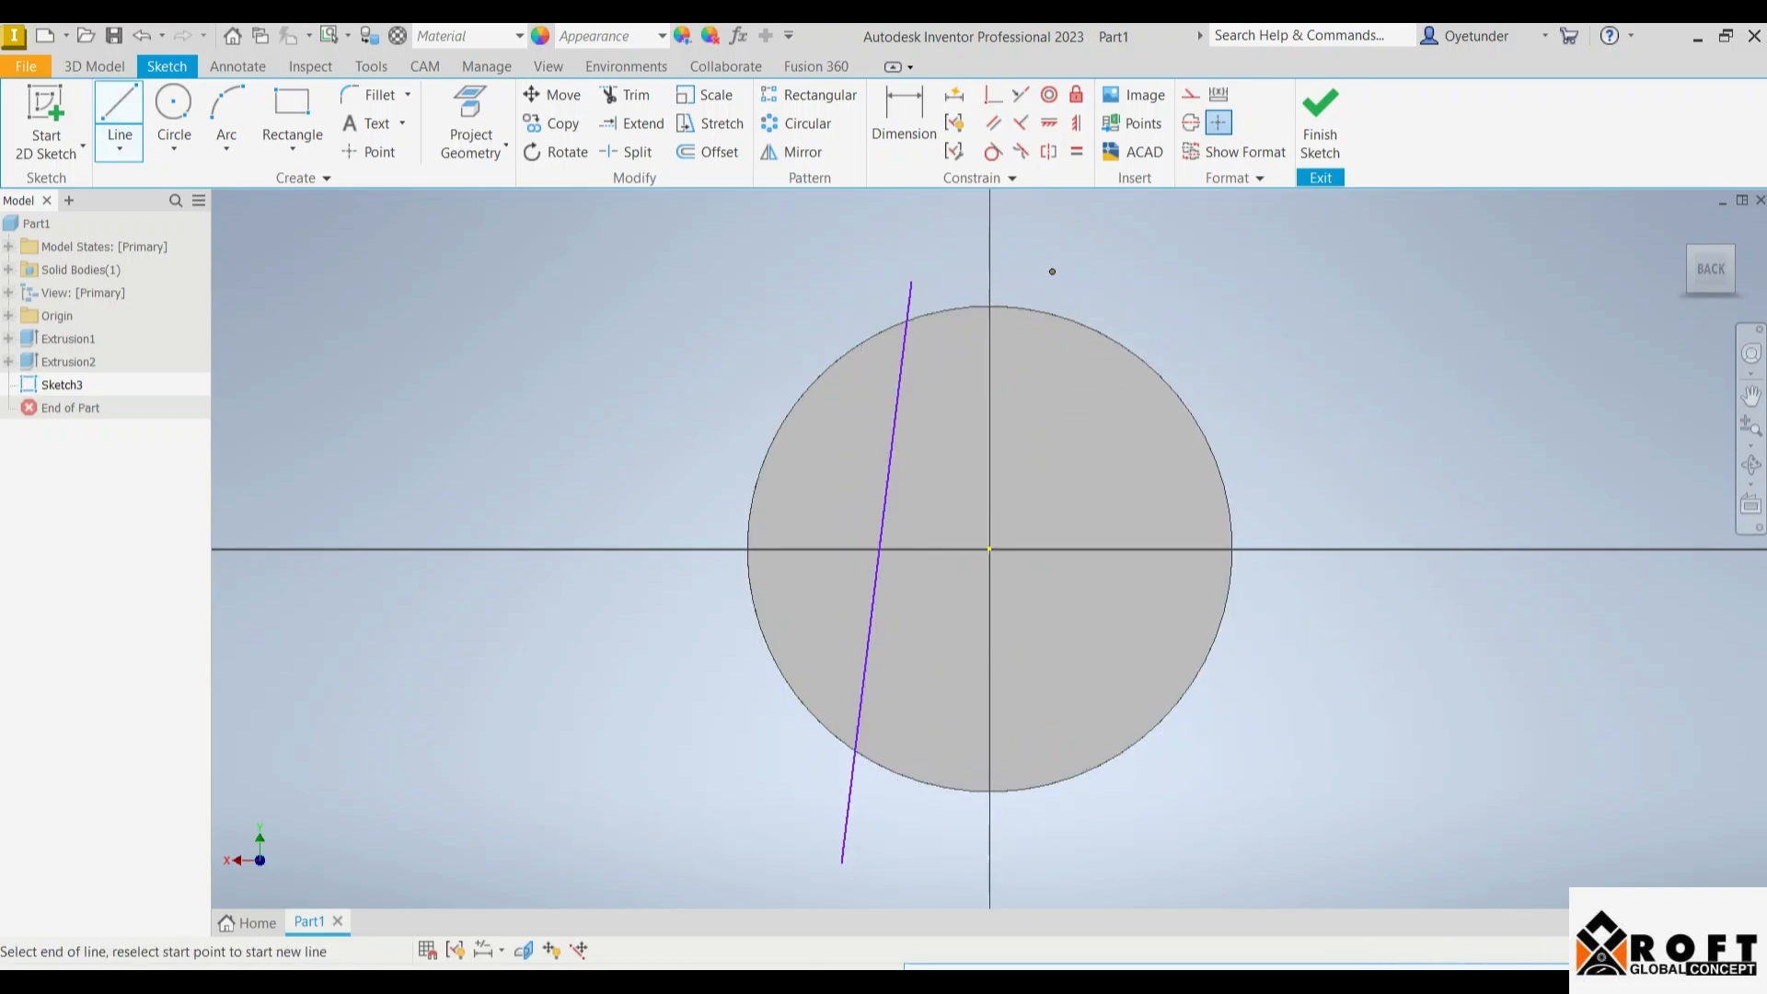
left_click(1058, 843)
key("Escape")
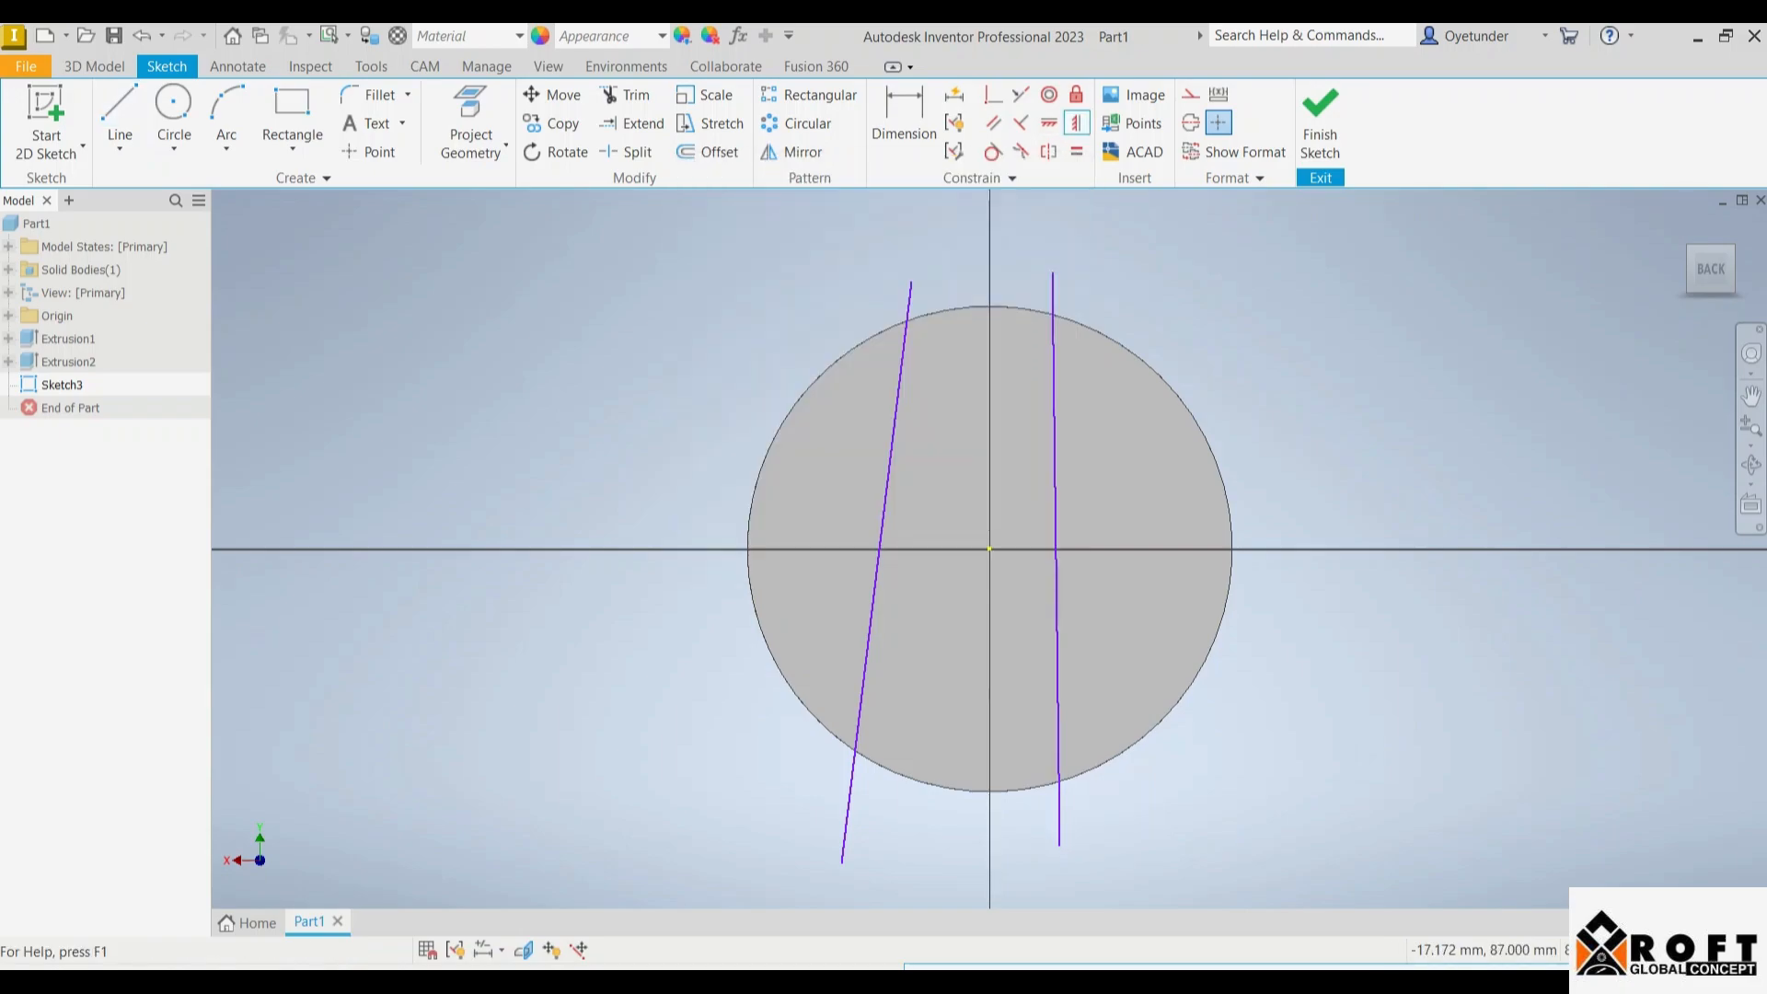
- Constrain both sketched lines vertical and parallel to each other
left_click(1076, 123)
left_click(1059, 556)
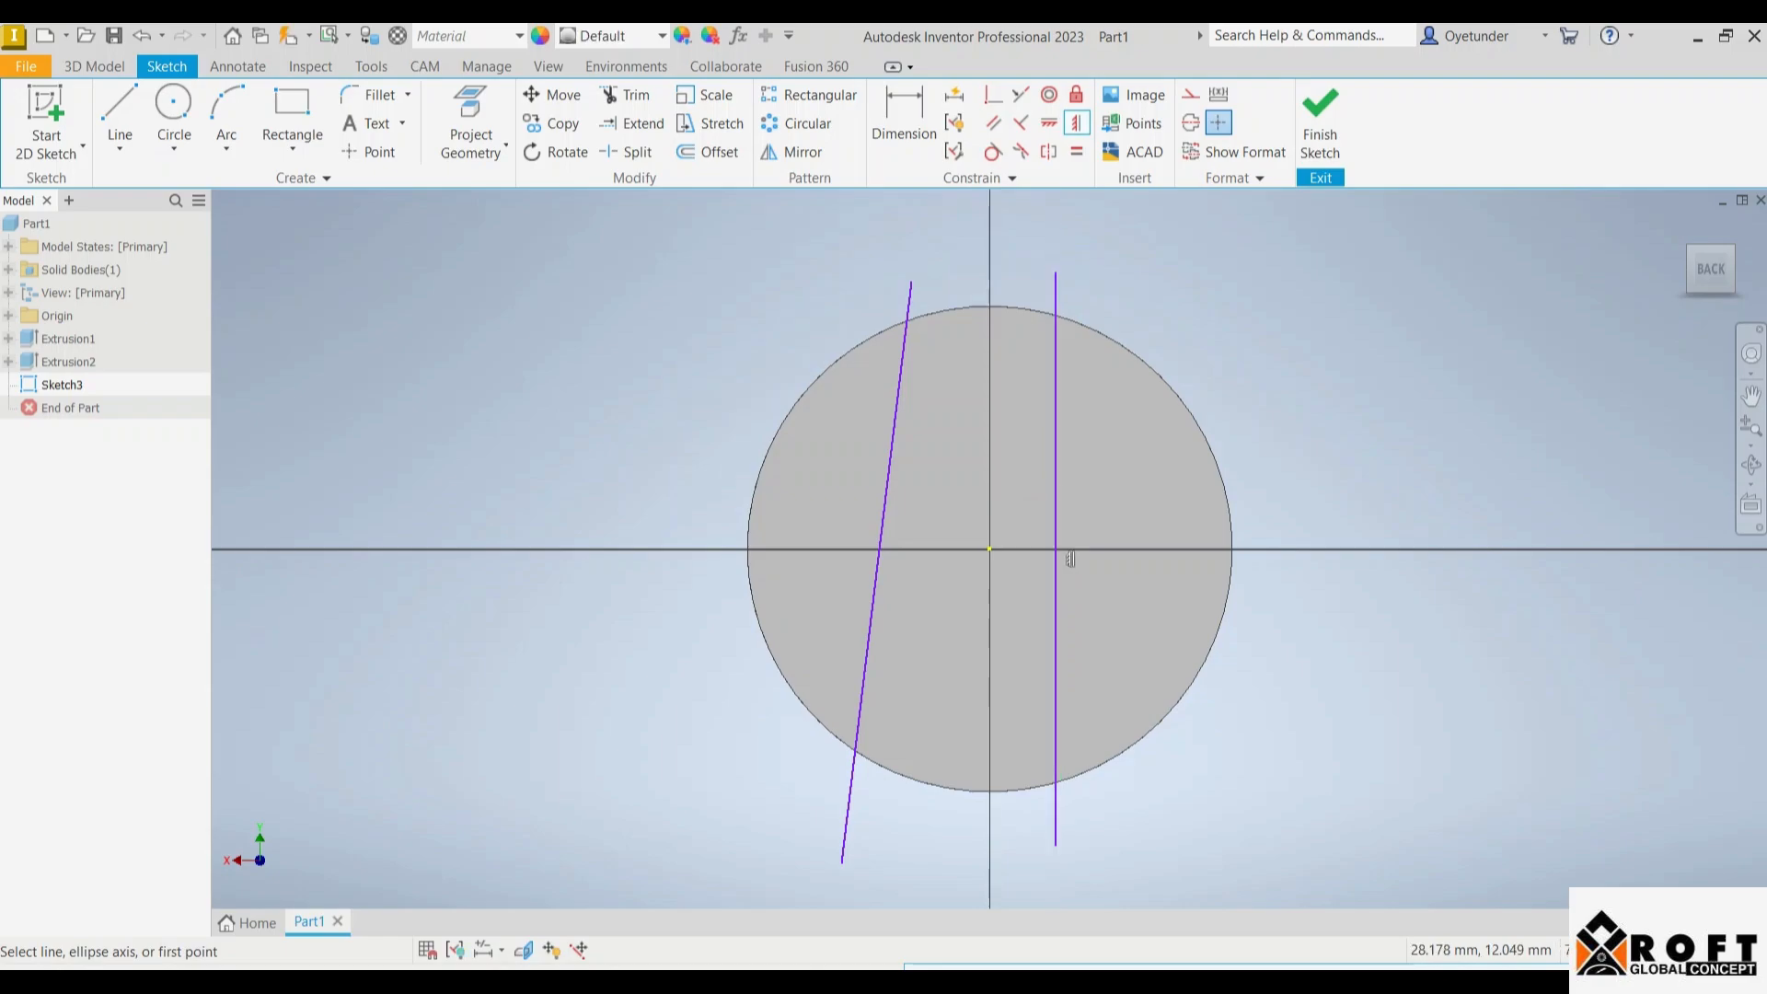
left_click(891, 573)
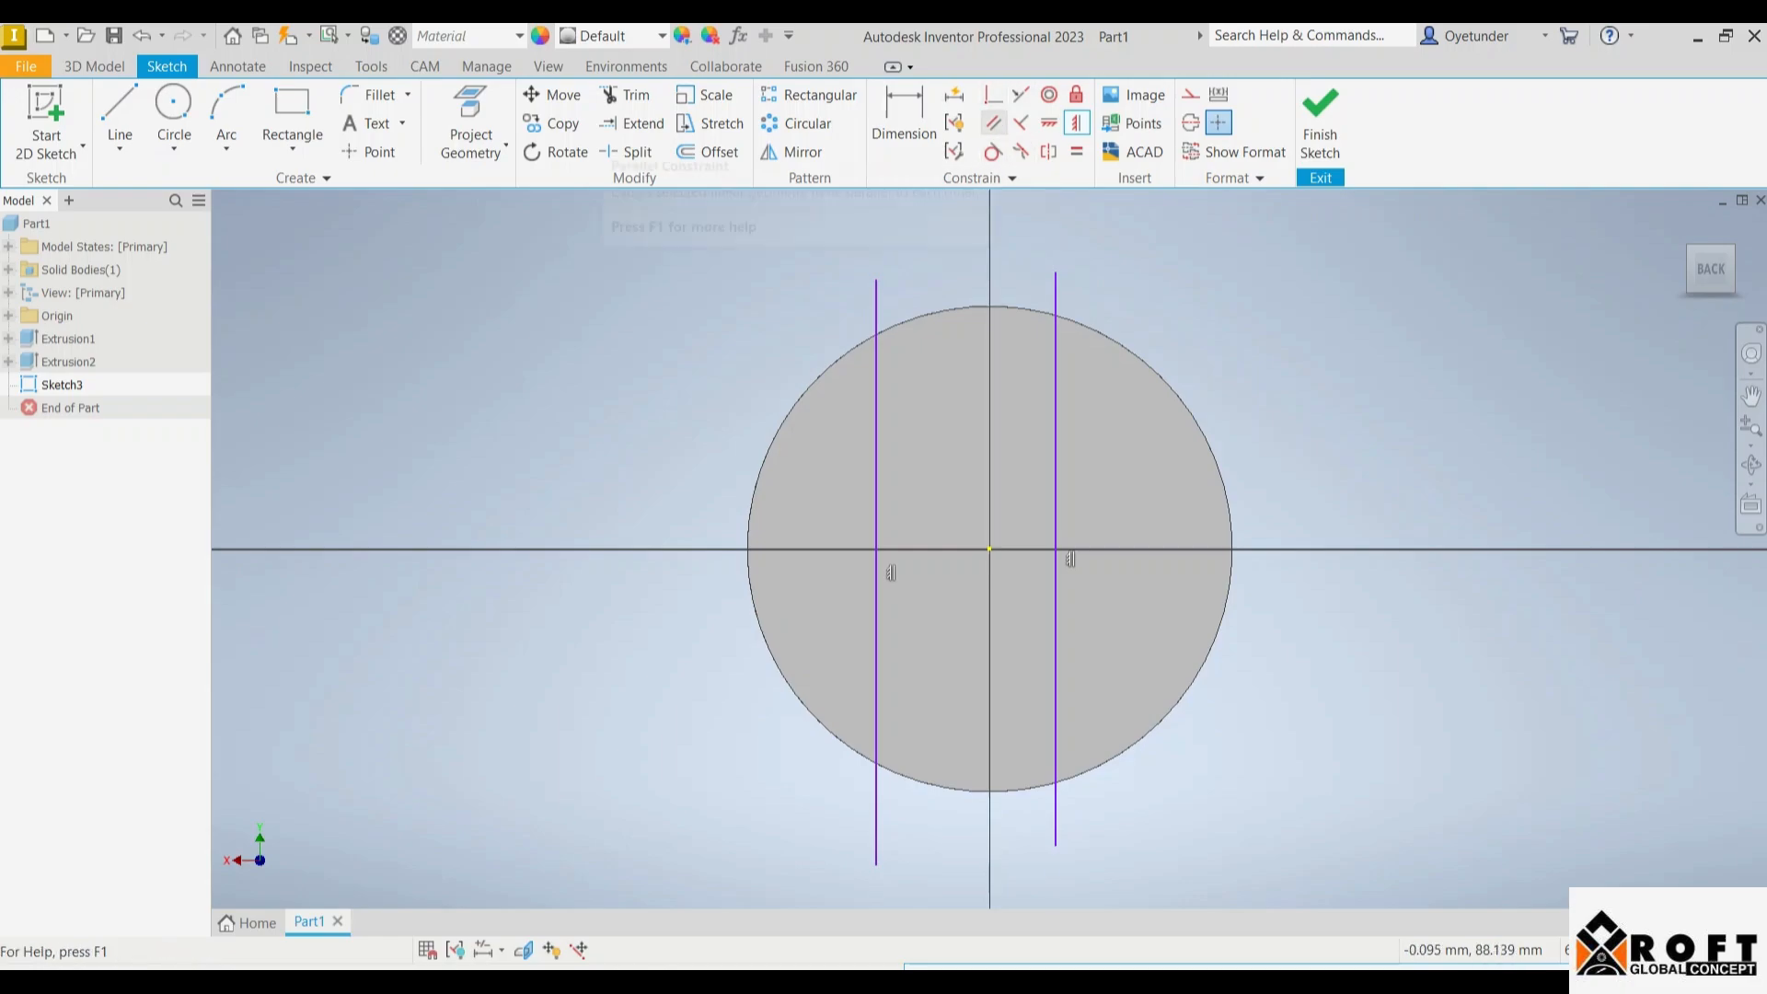
left_click(993, 123)
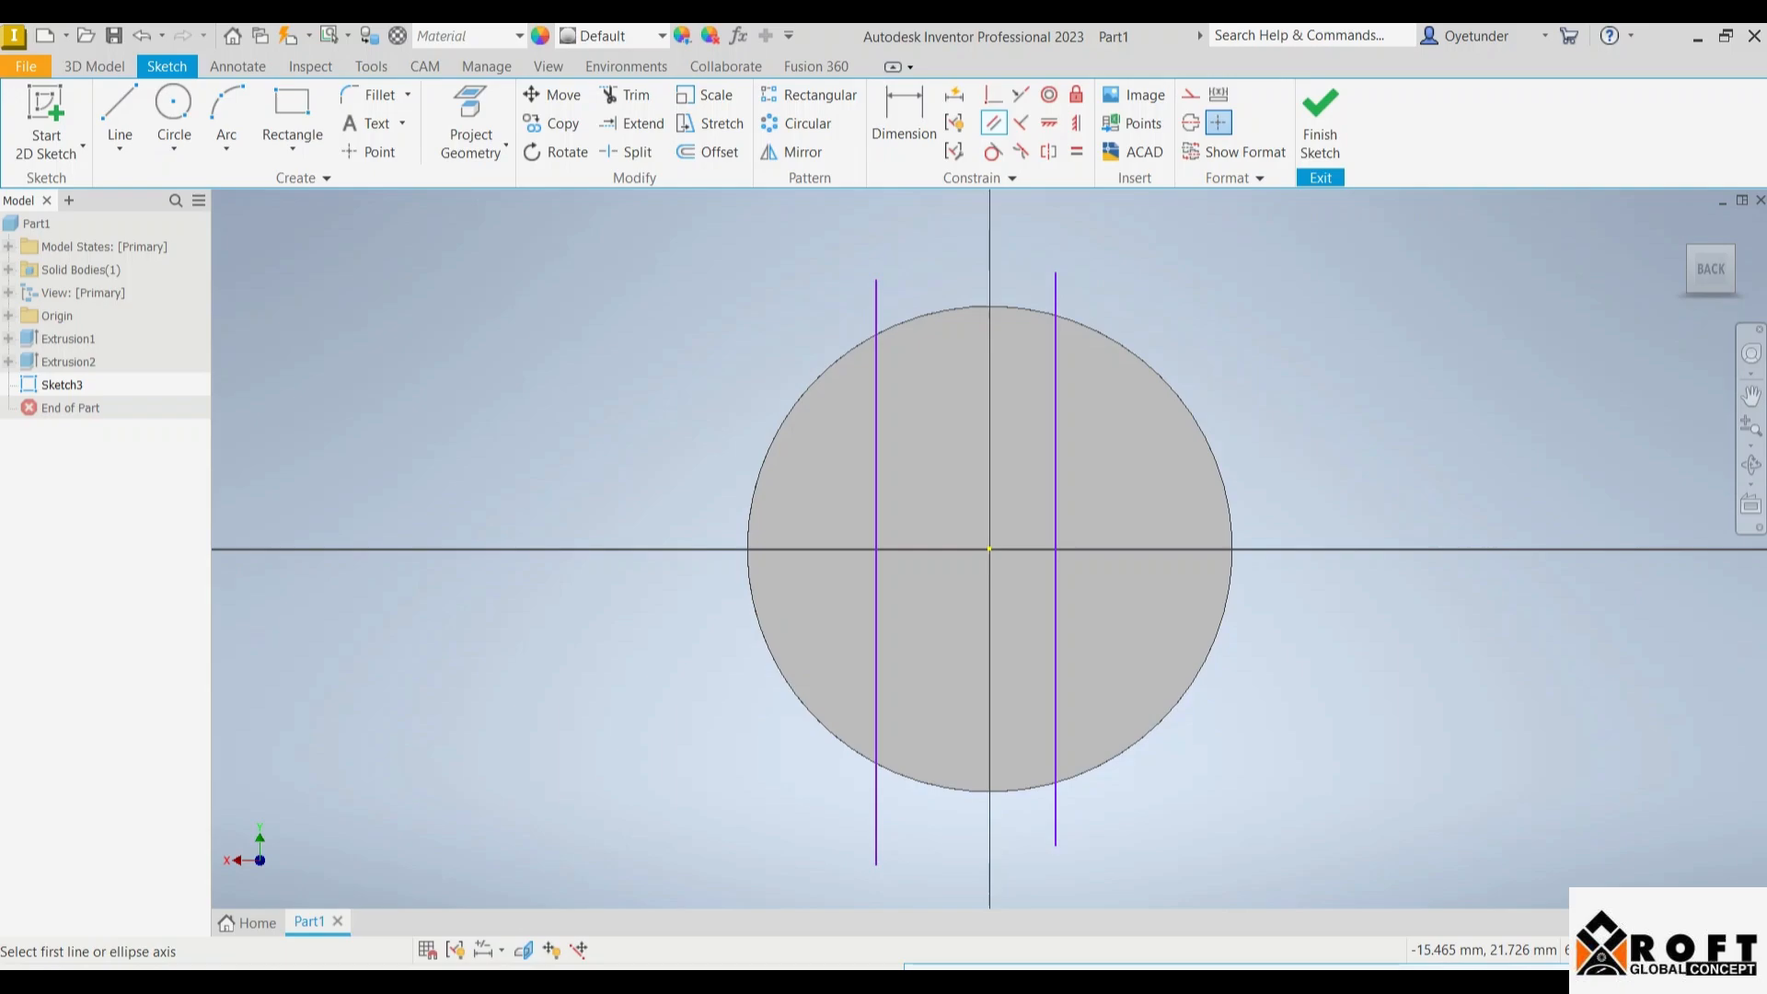
left_click(1056, 450)
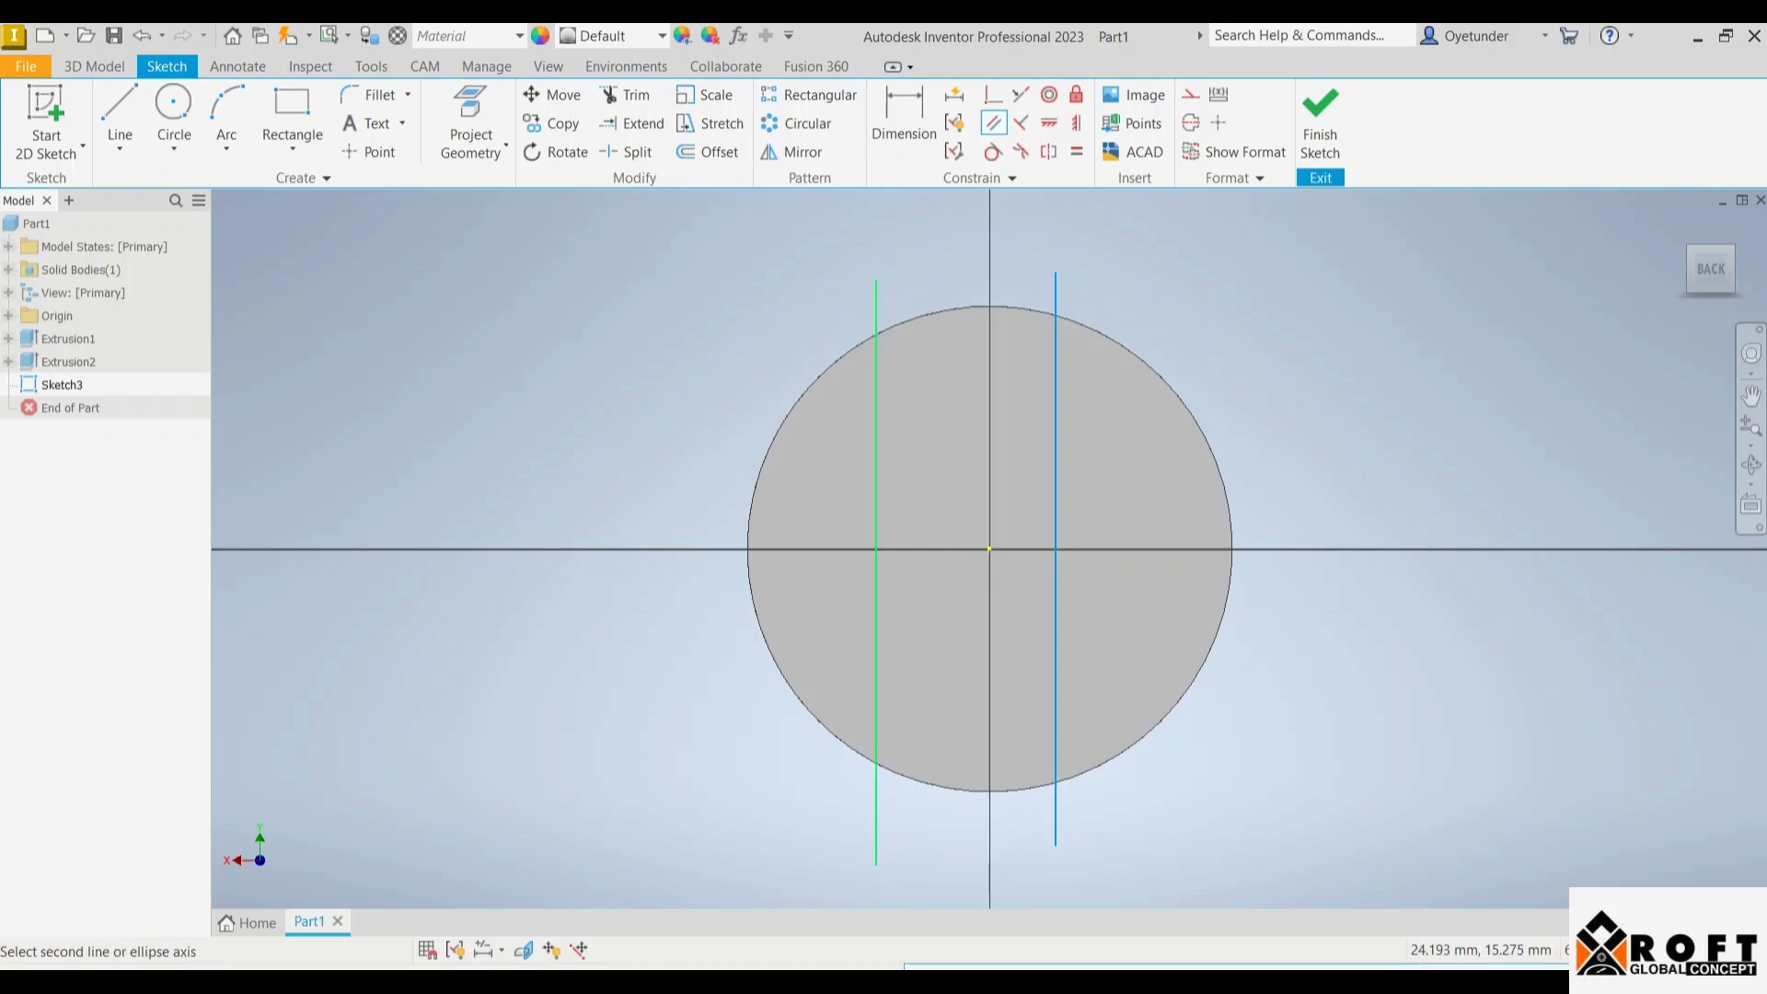
left_click(875, 571)
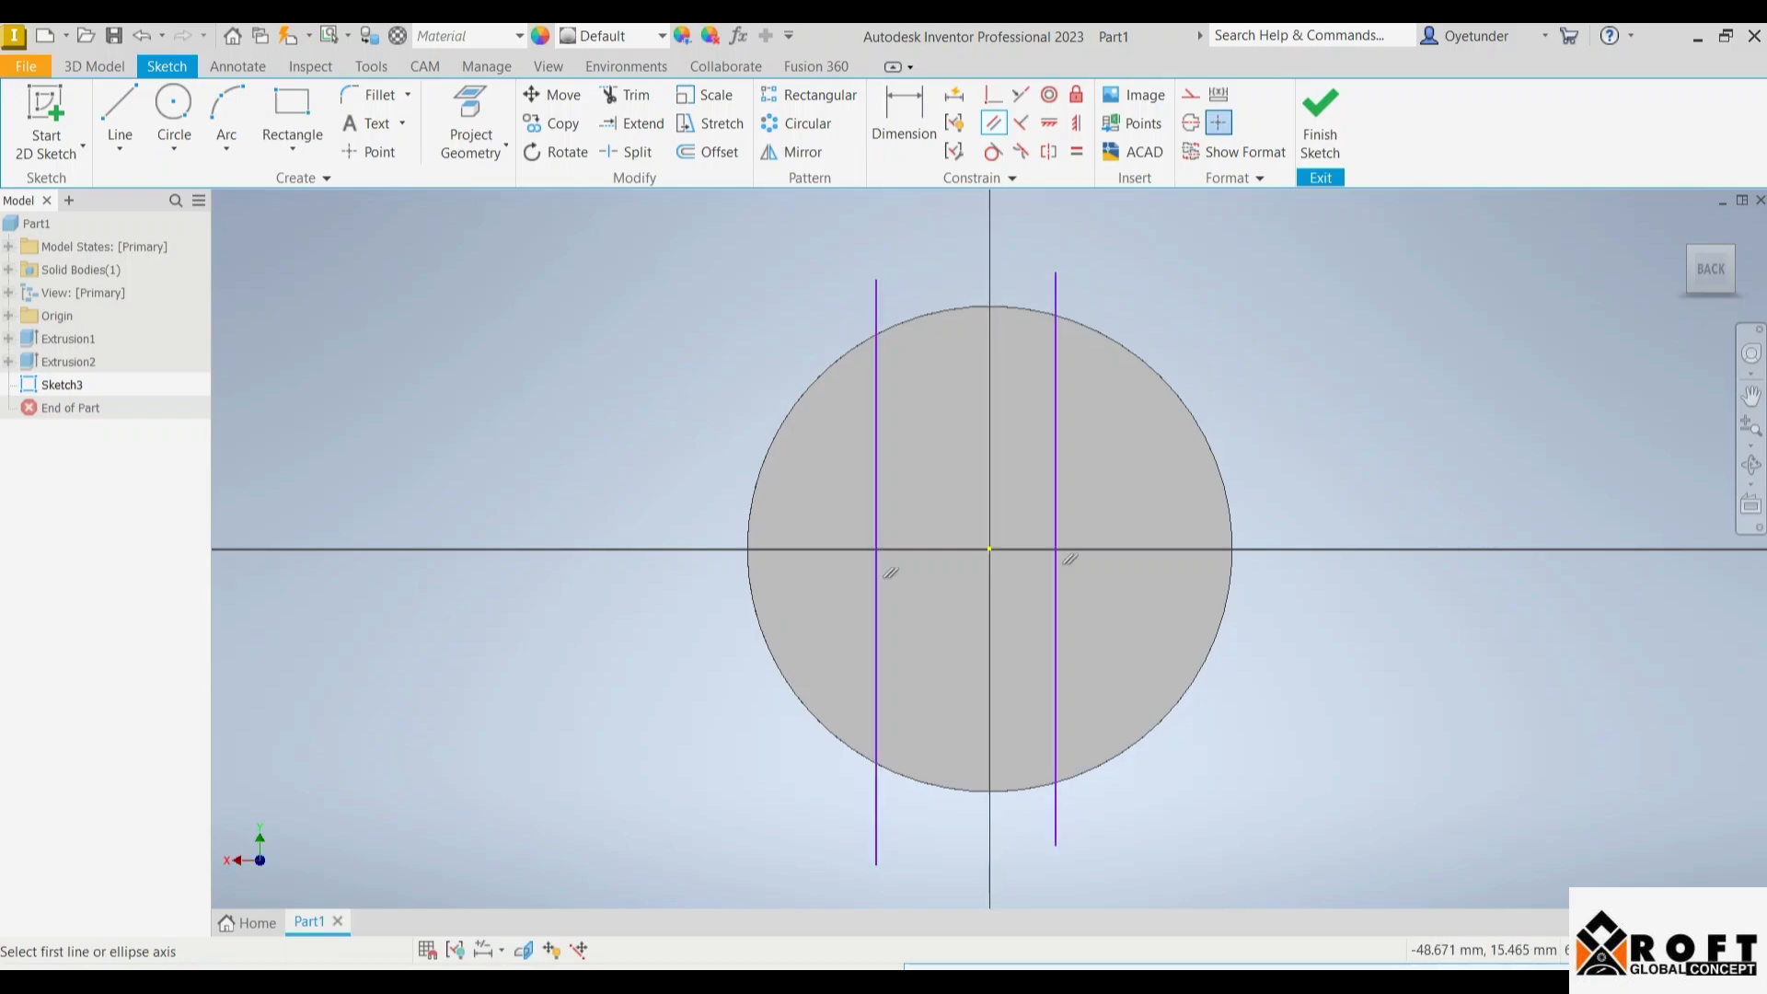
key("Escape")
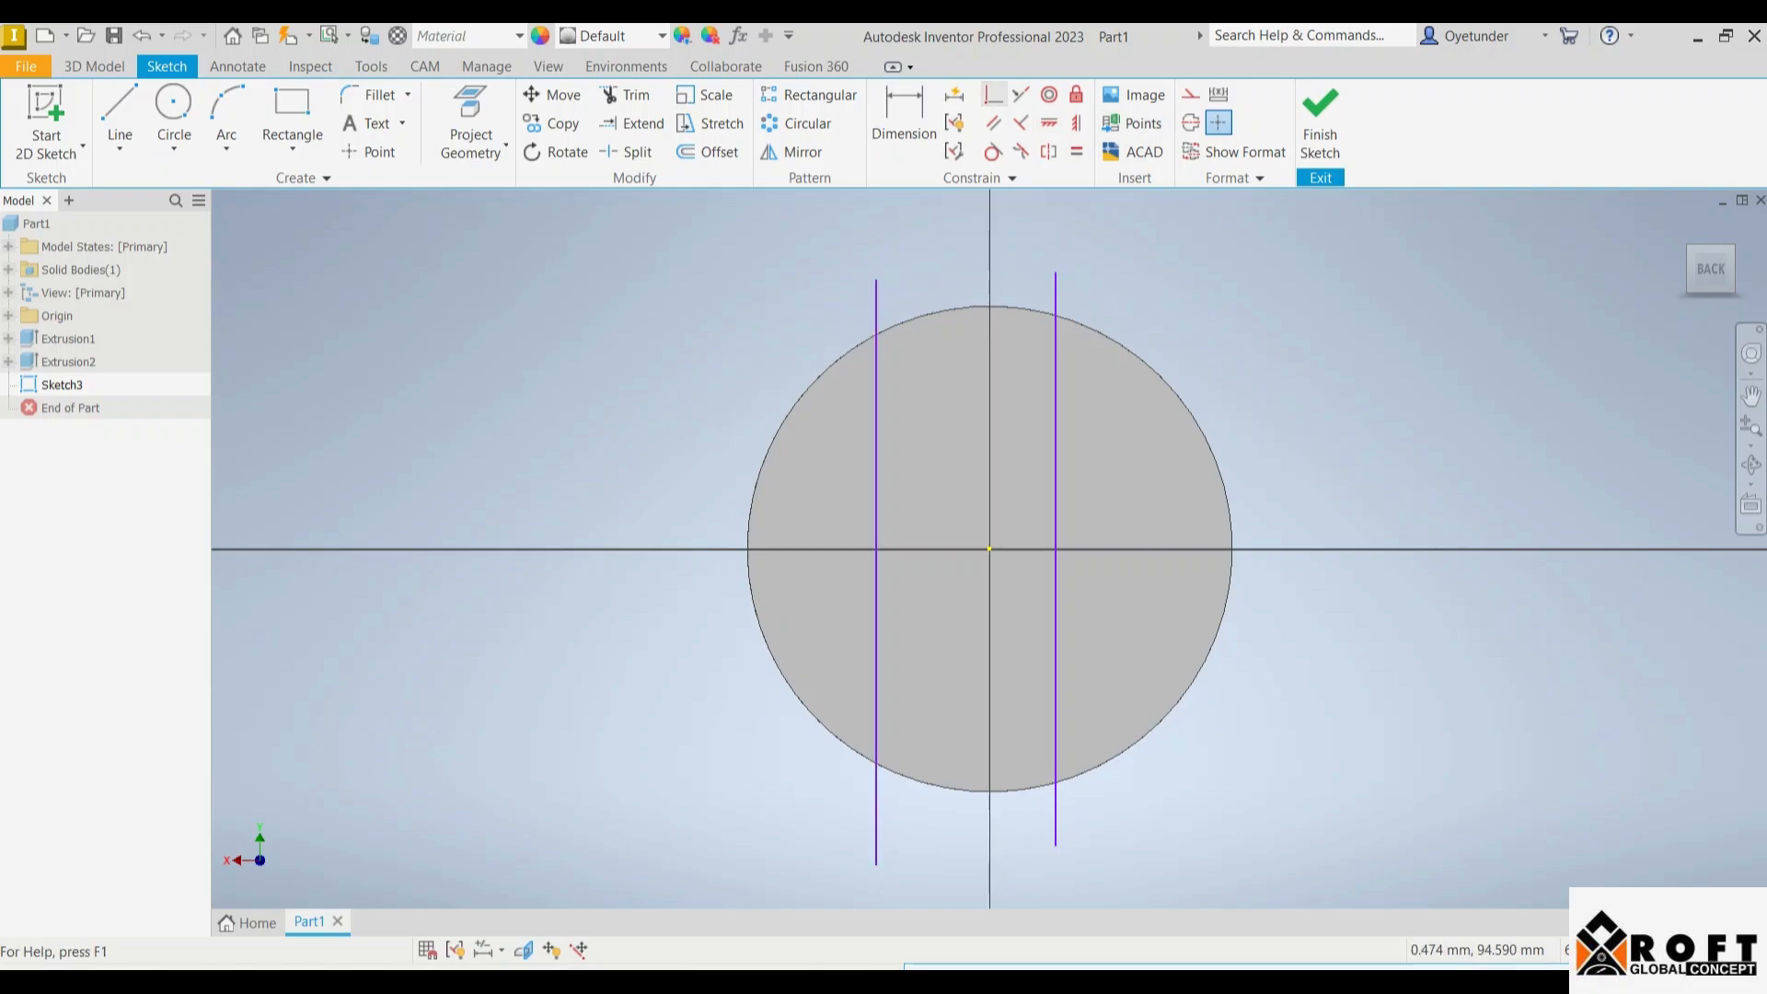
- Constrain both endpoints of each vertical line coincident with the disc's circular edge
left_click(994, 94)
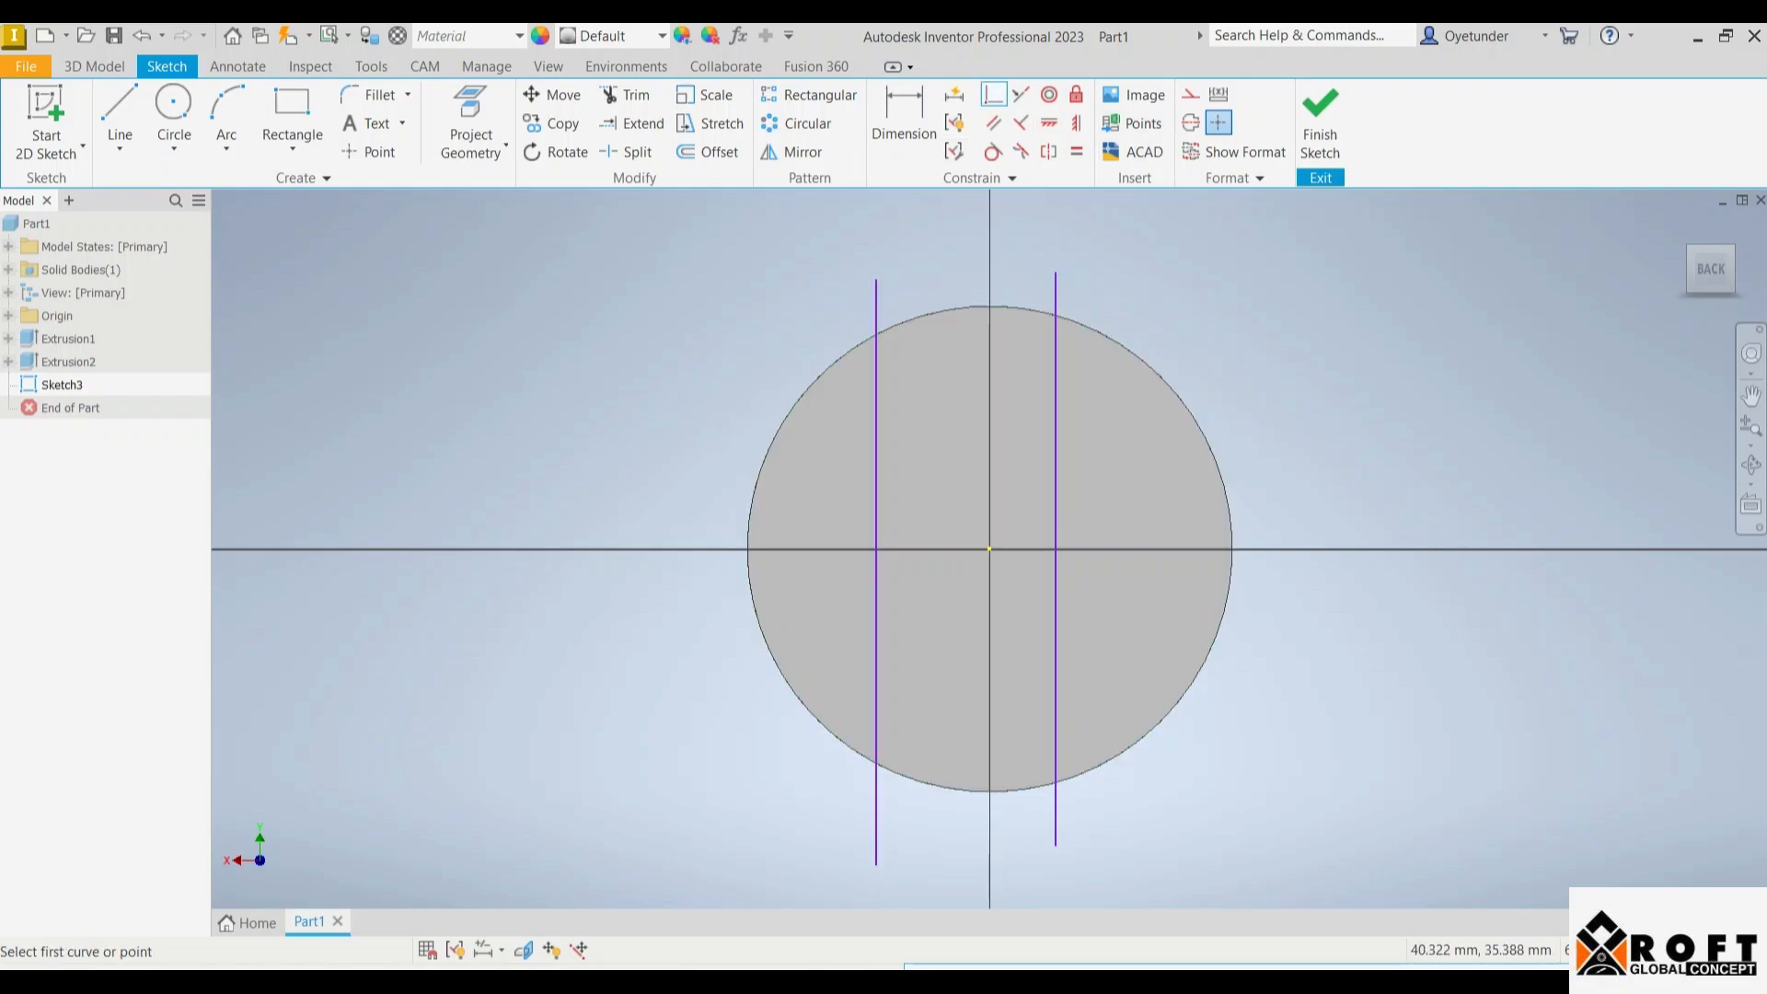
left_click(876, 279)
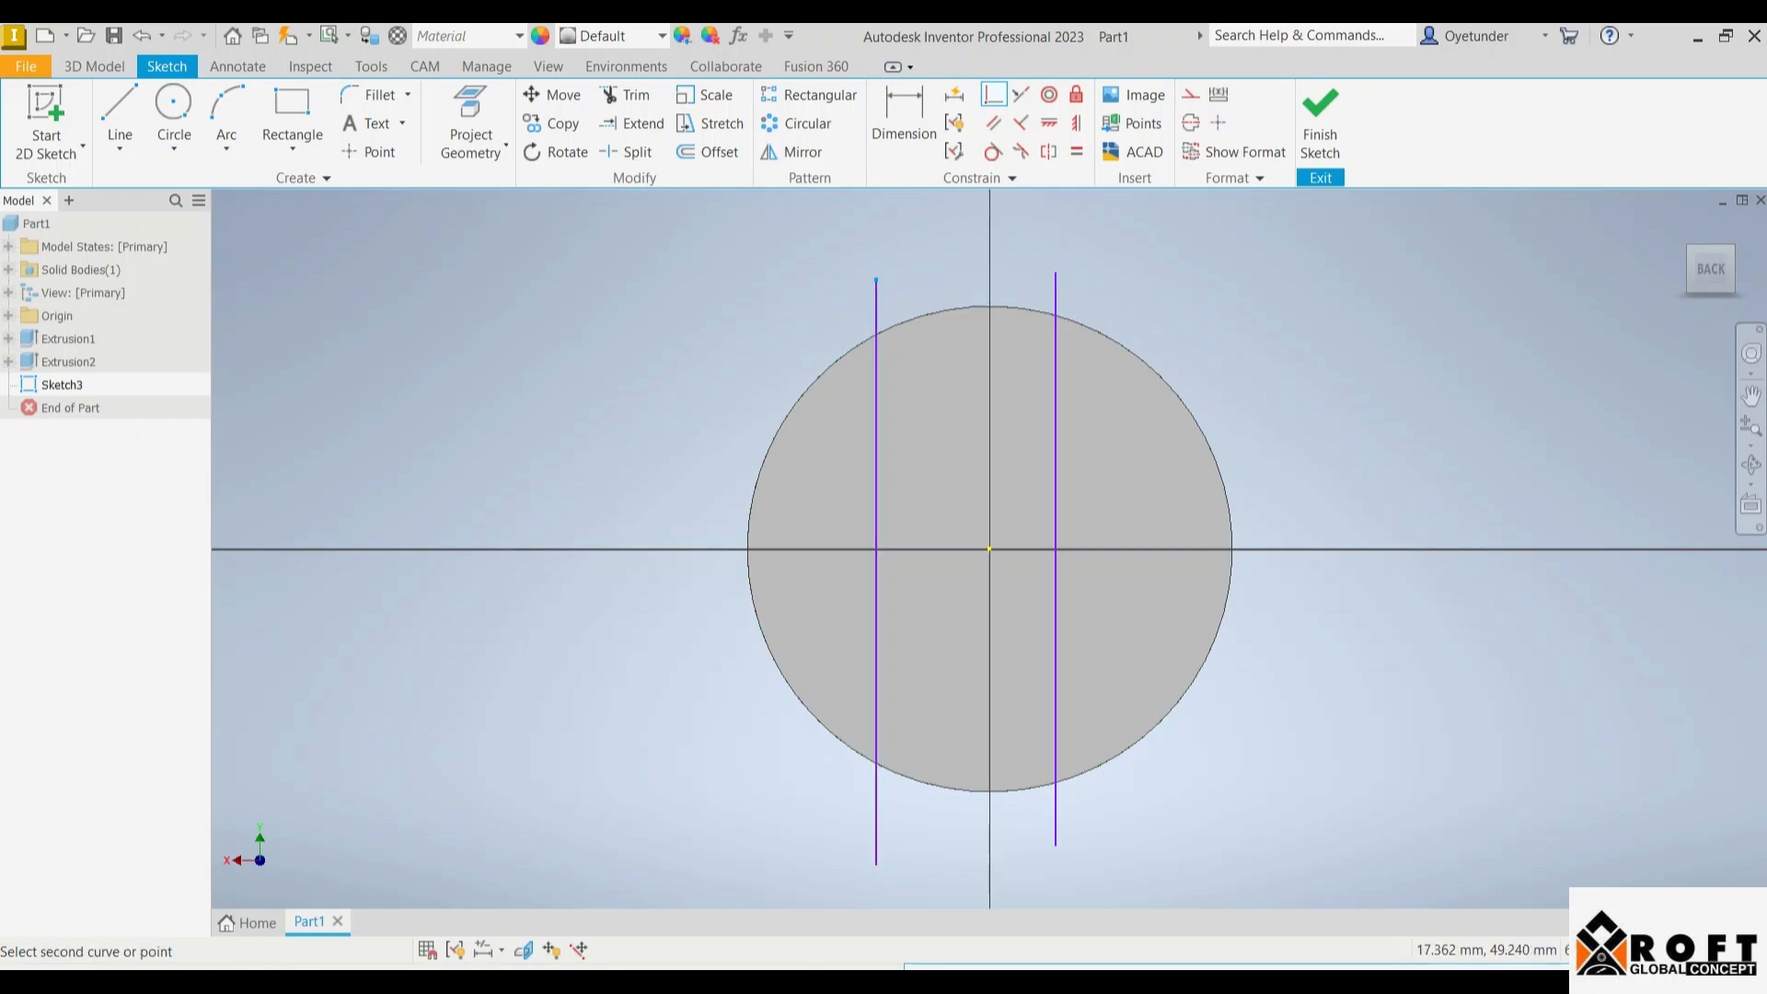
left_click(911, 325)
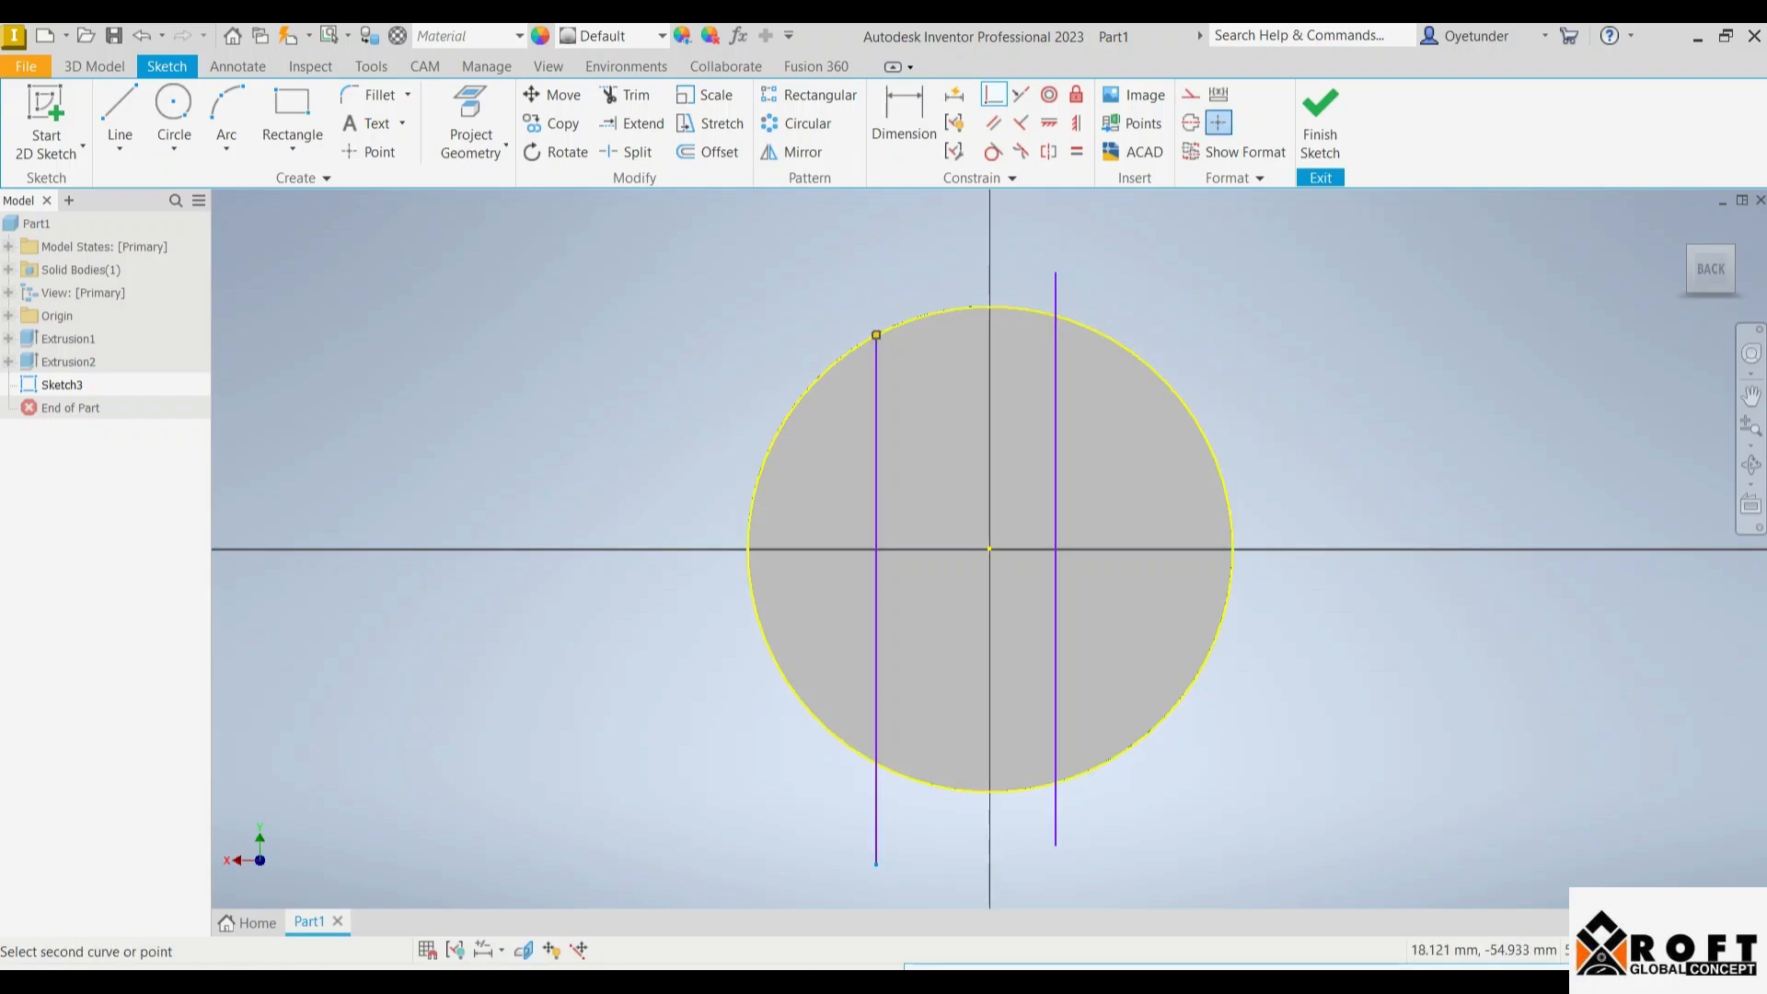
left_click(911, 779)
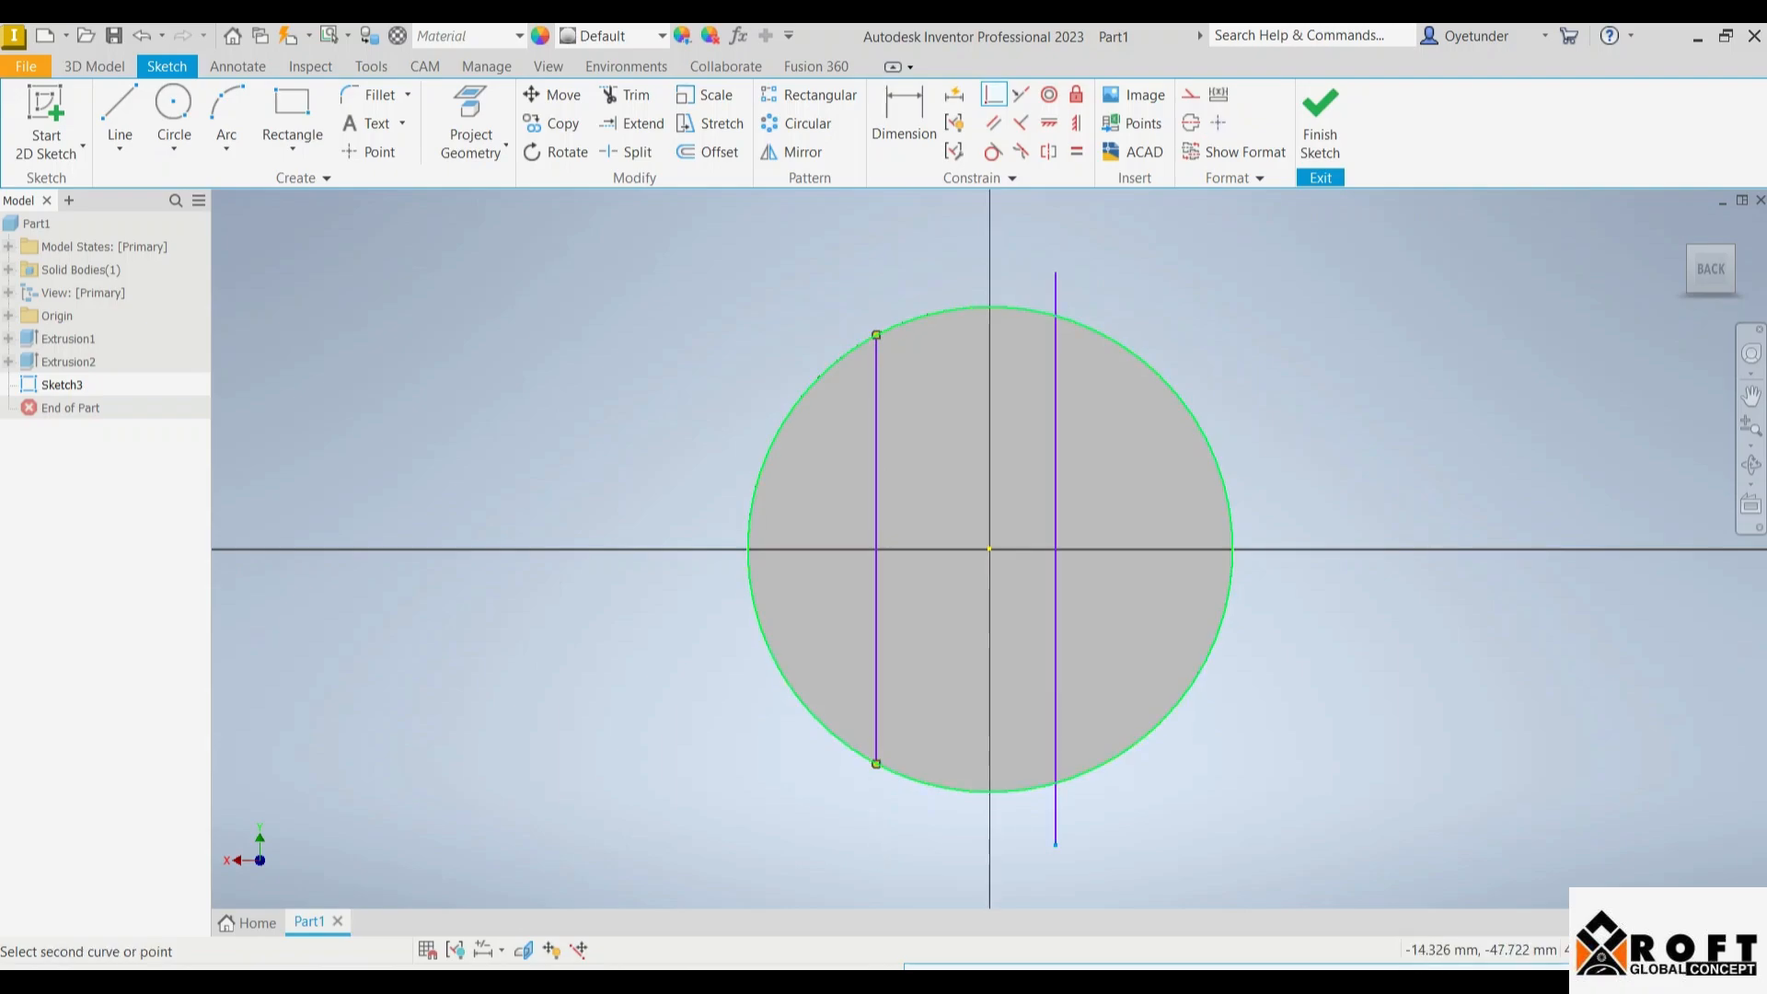
left_click(1043, 786)
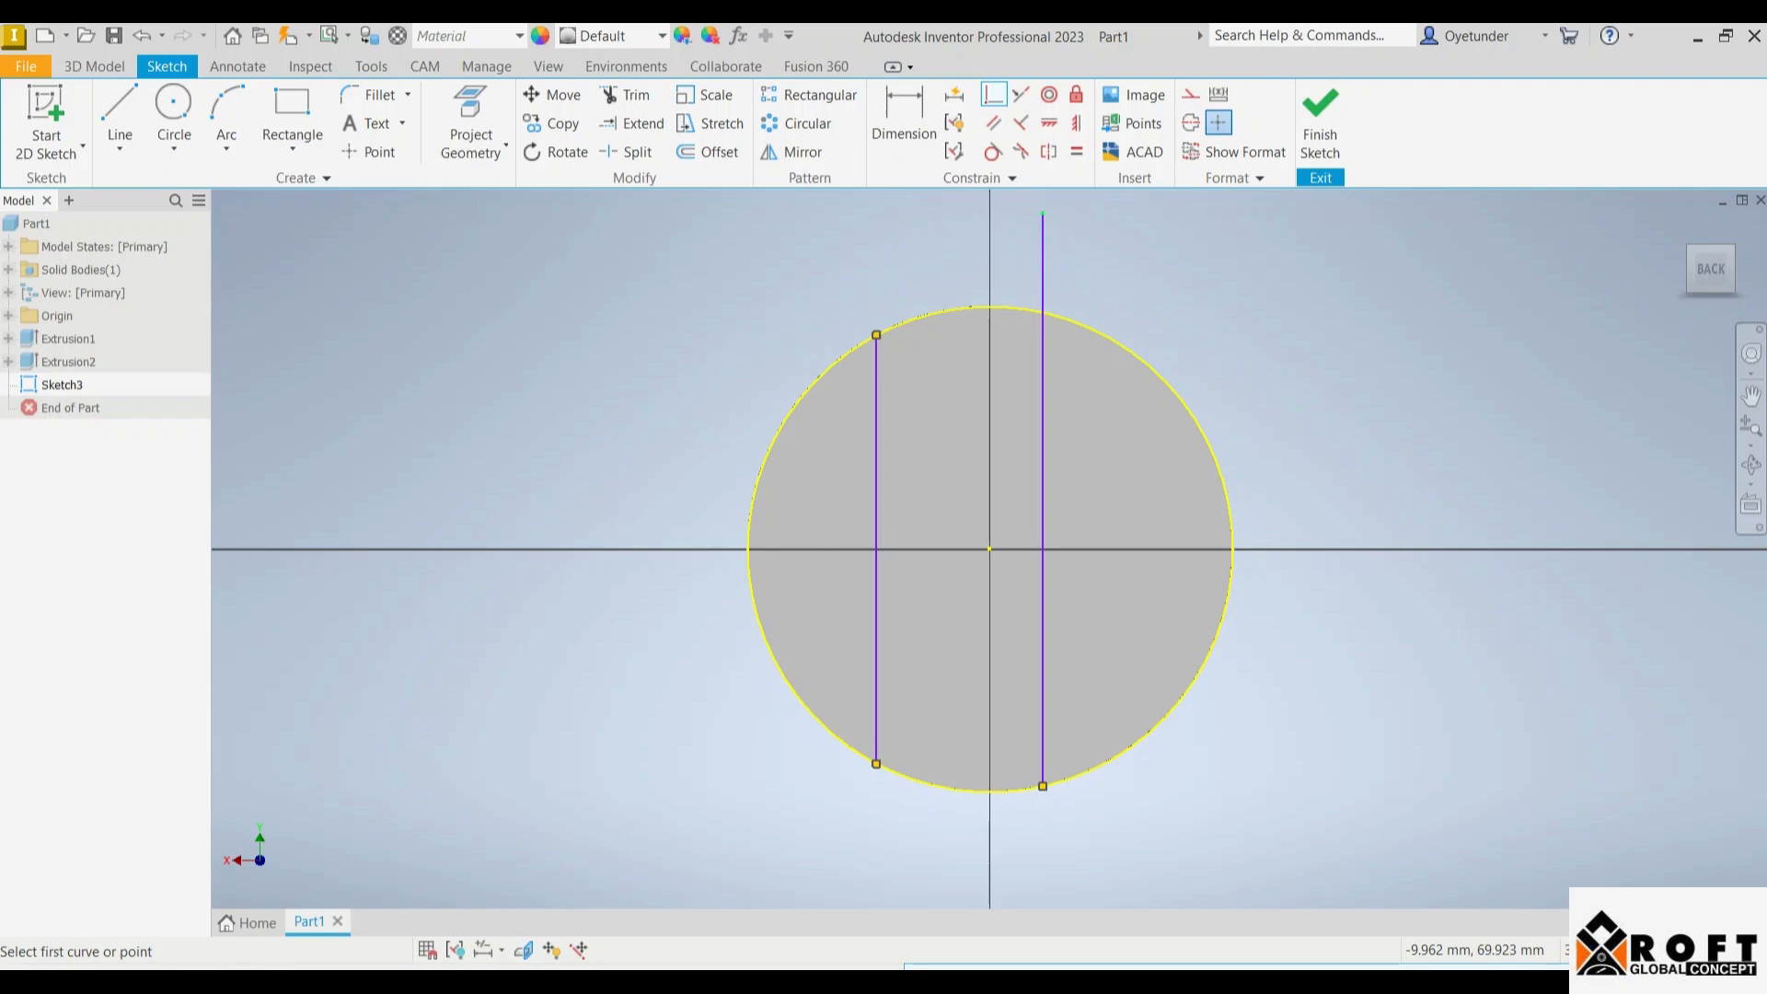
left_click(1042, 214)
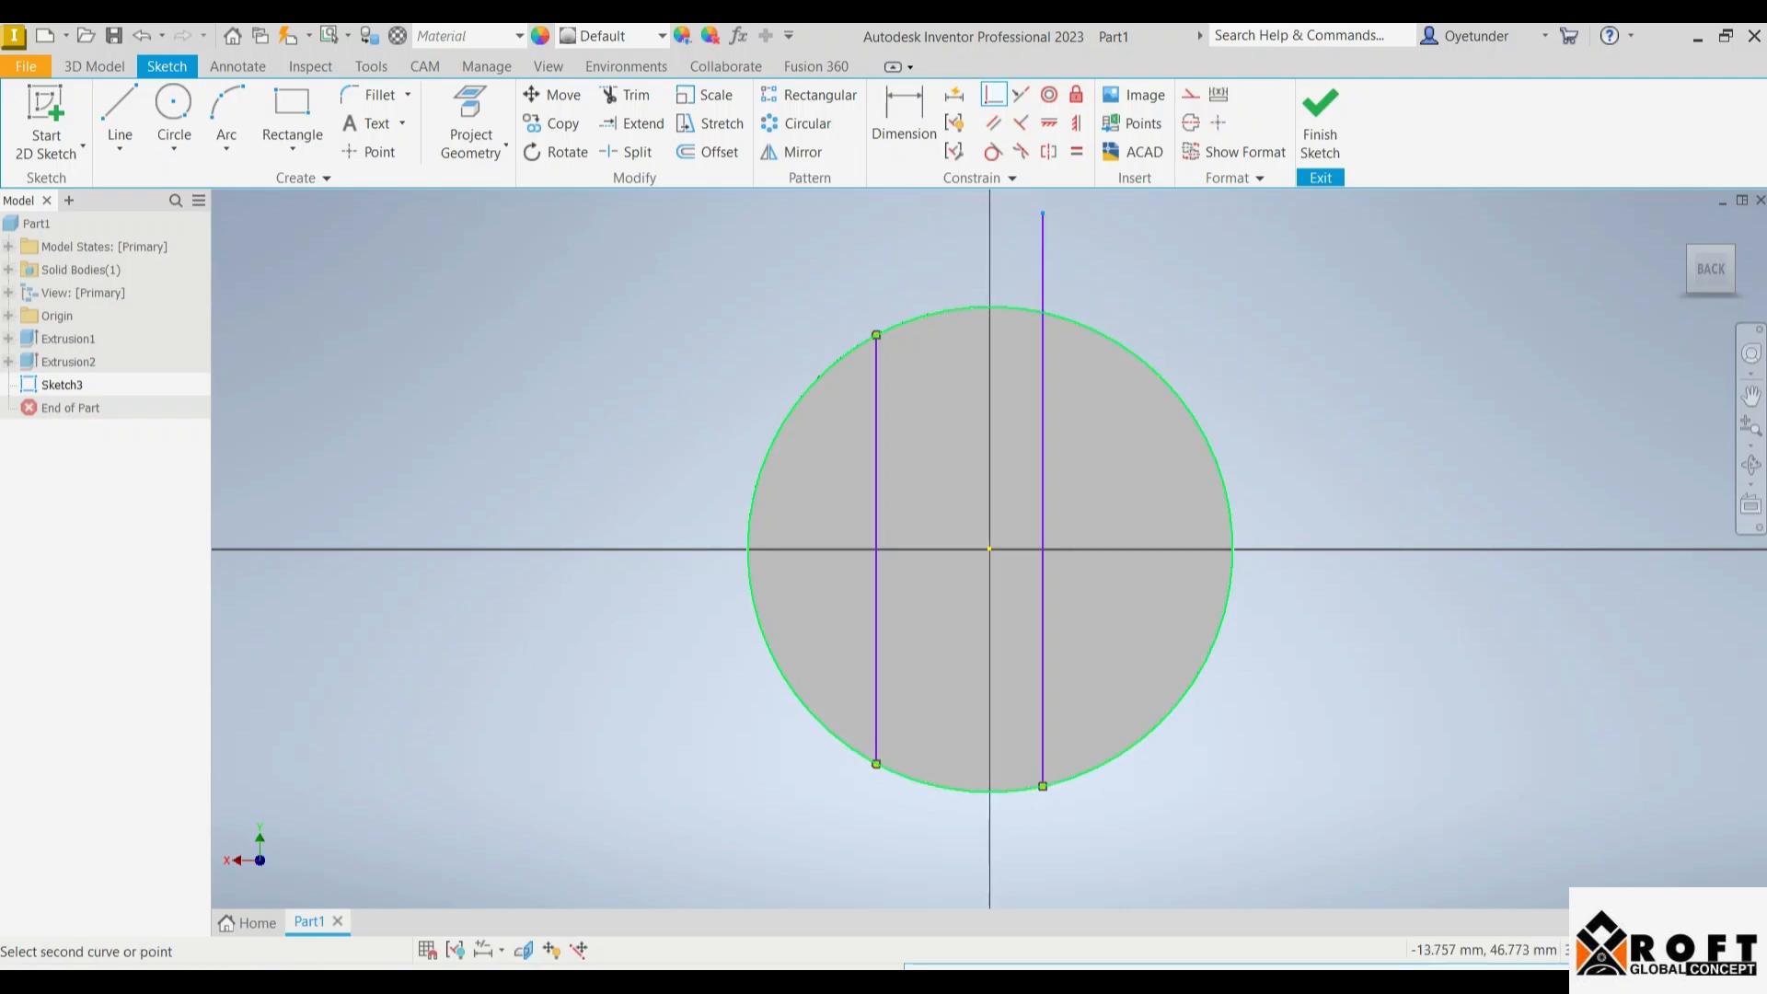
left_click(921, 318)
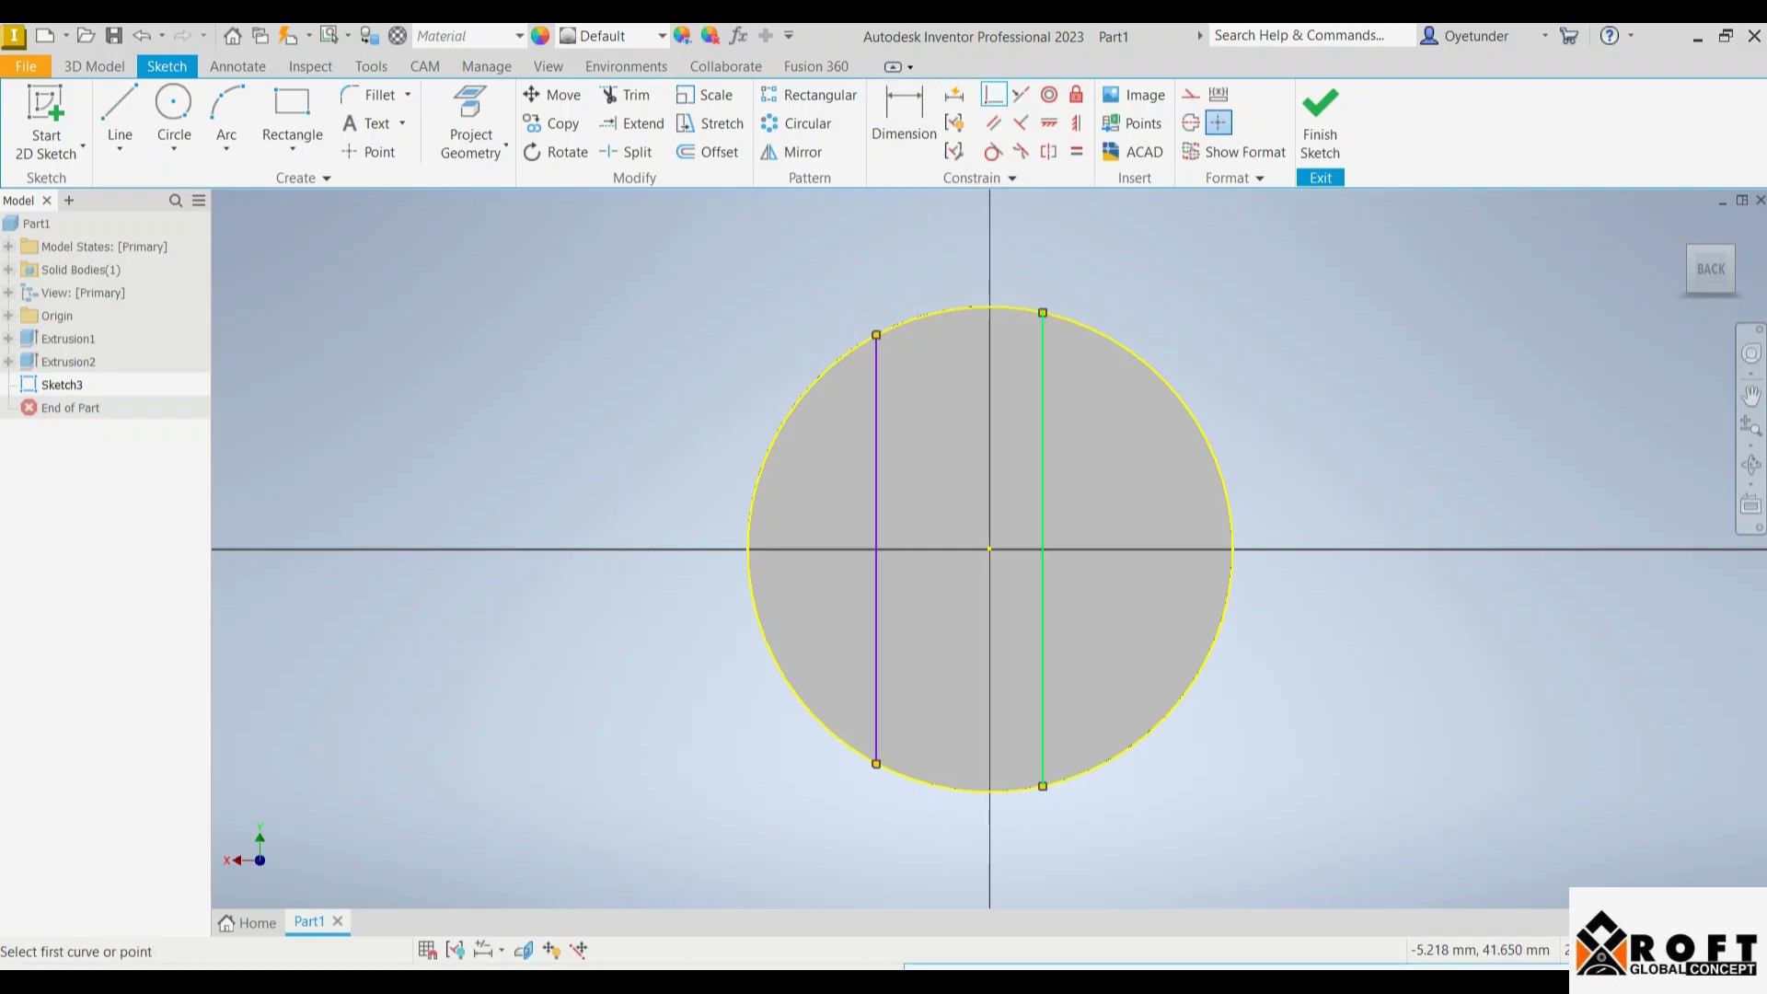
- Dimension the right vertical line 8 mm from the disc's centre point
left_click(903, 120)
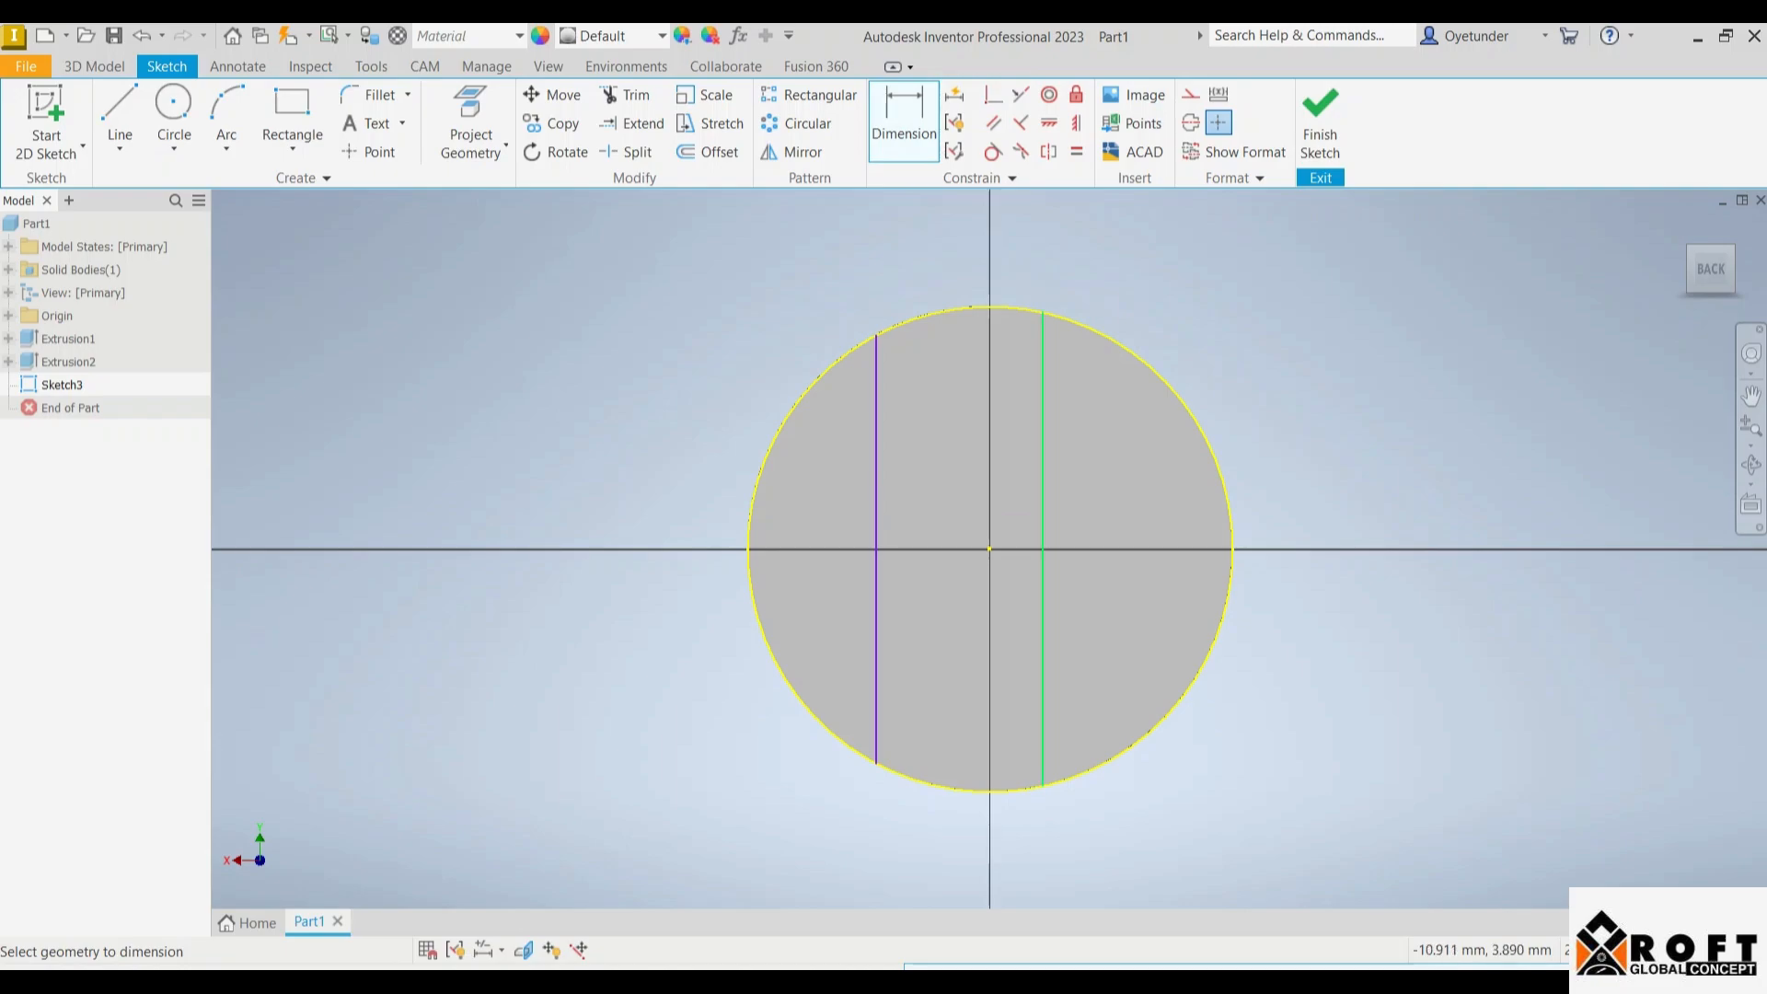
left_click(1043, 537)
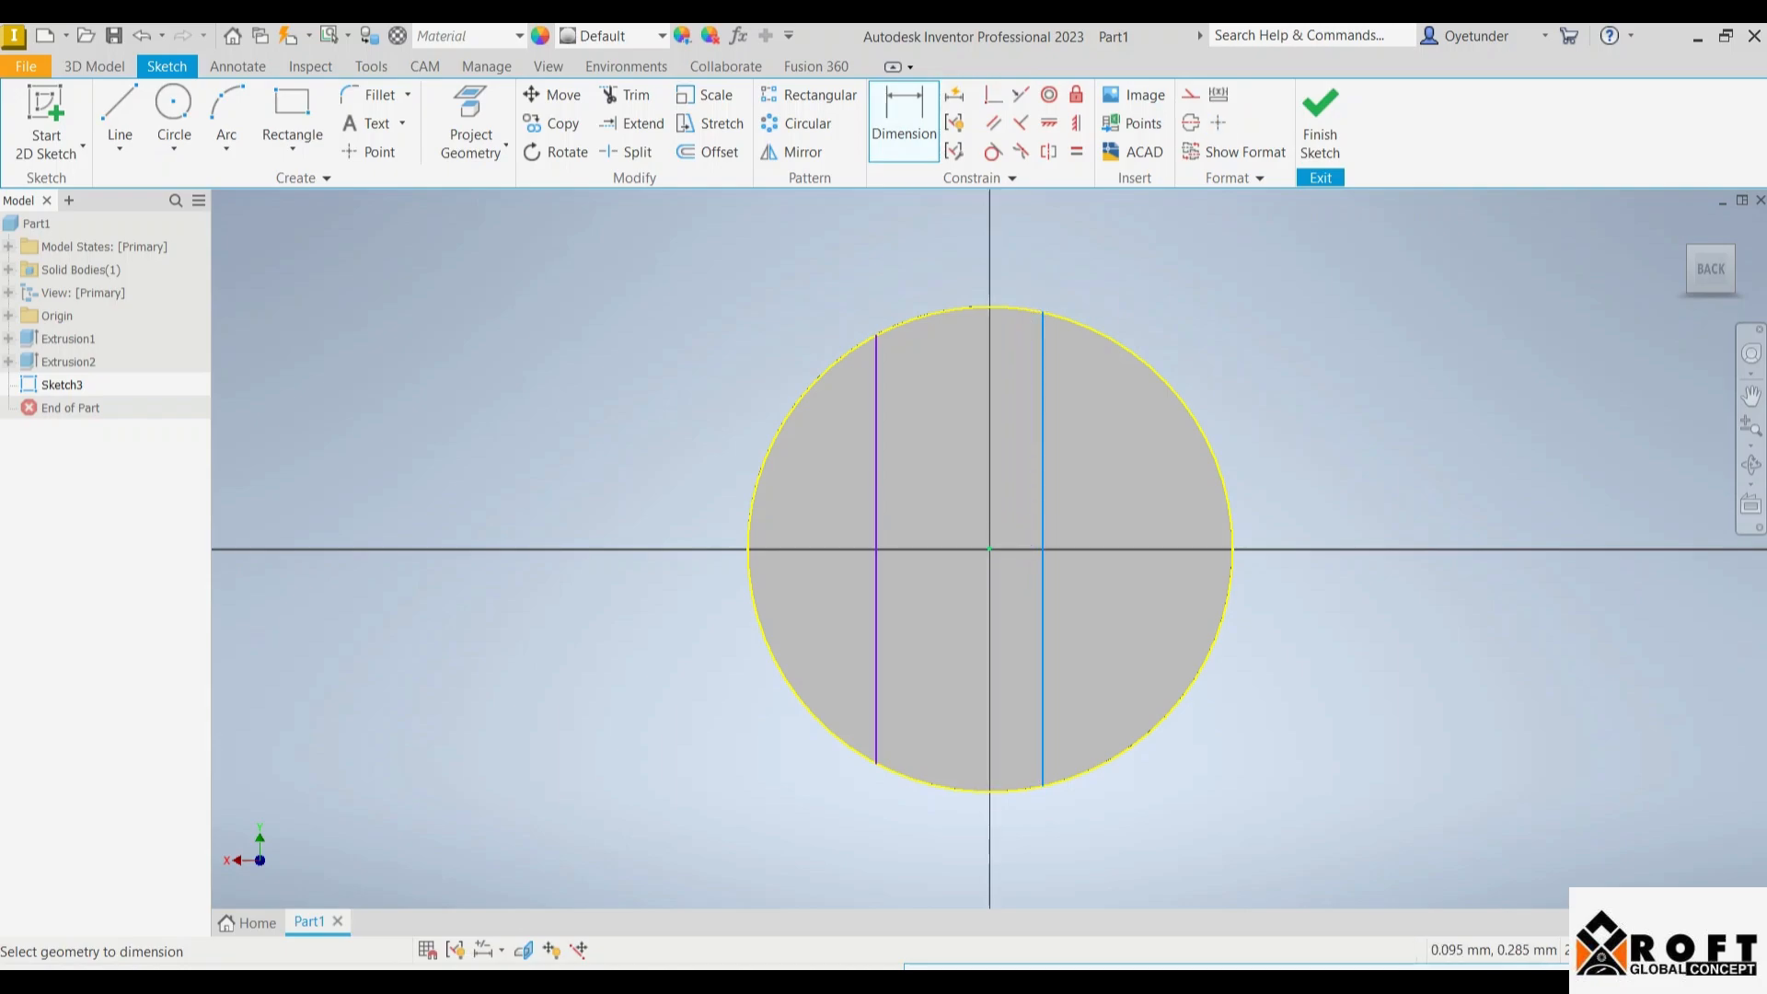
left_click(990, 548)
left_click(1033, 281)
type("8")
key("Return")
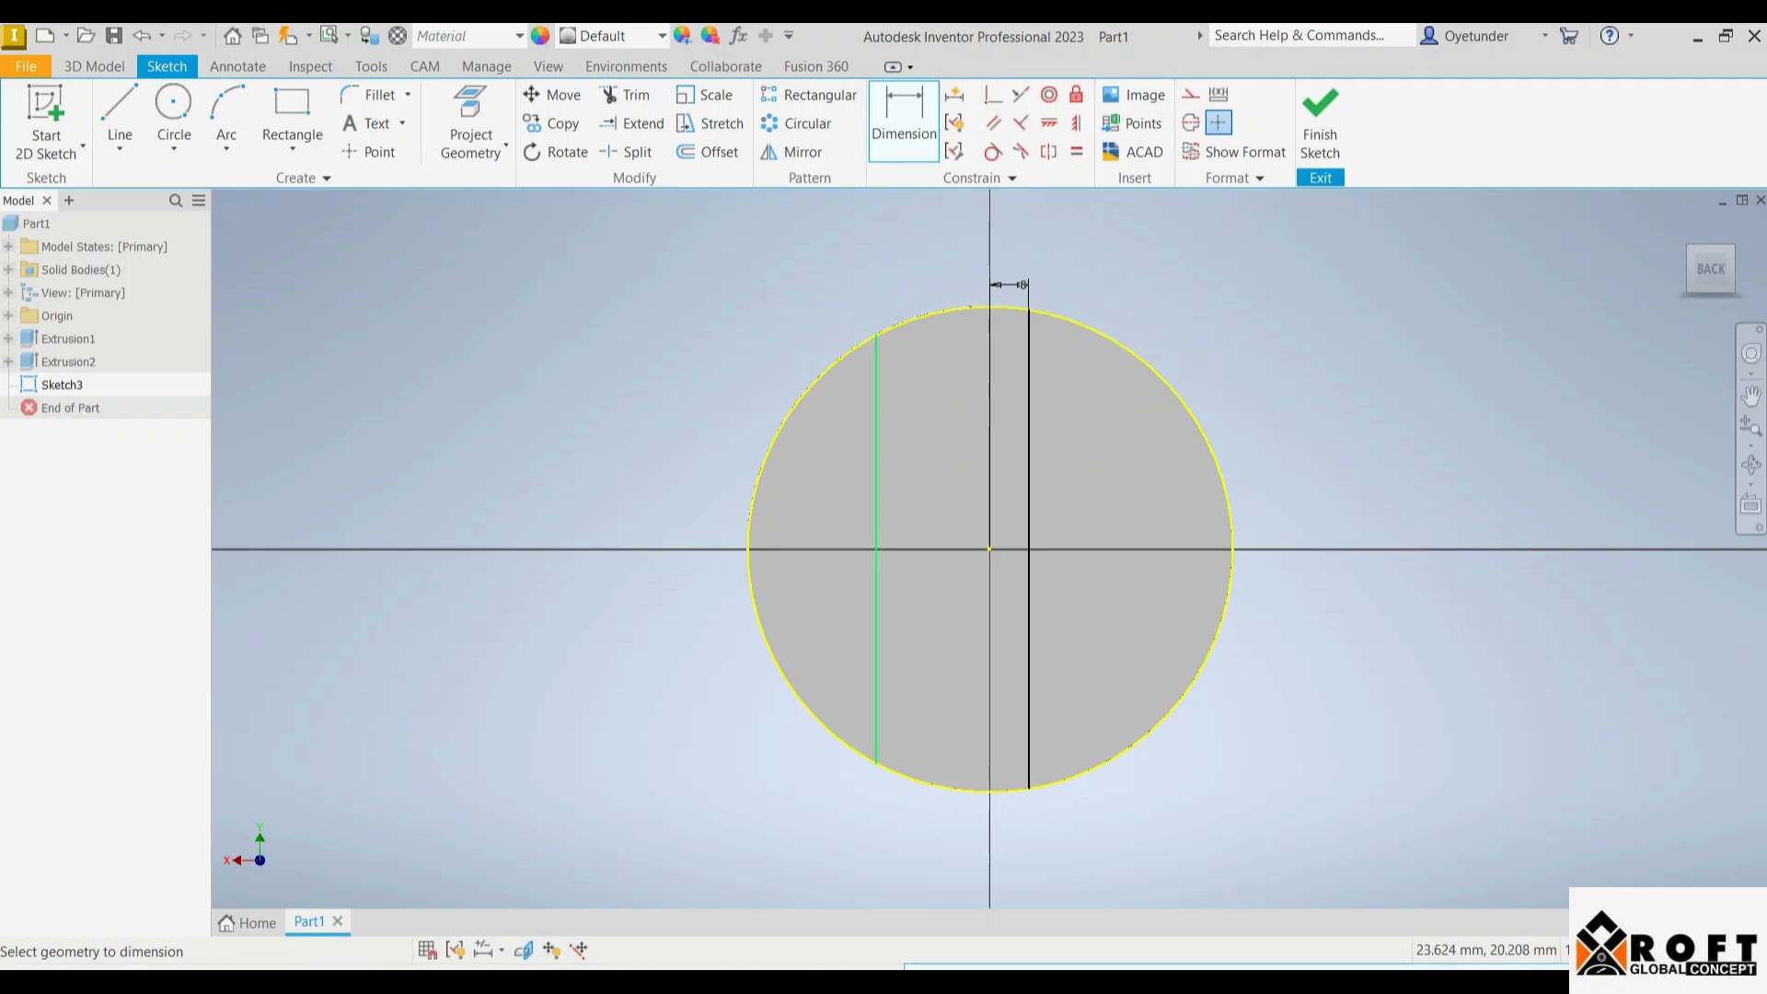
- Dimension the left vertical line 8 mm from the disc's centre point and finish the sketch
left_click(875, 448)
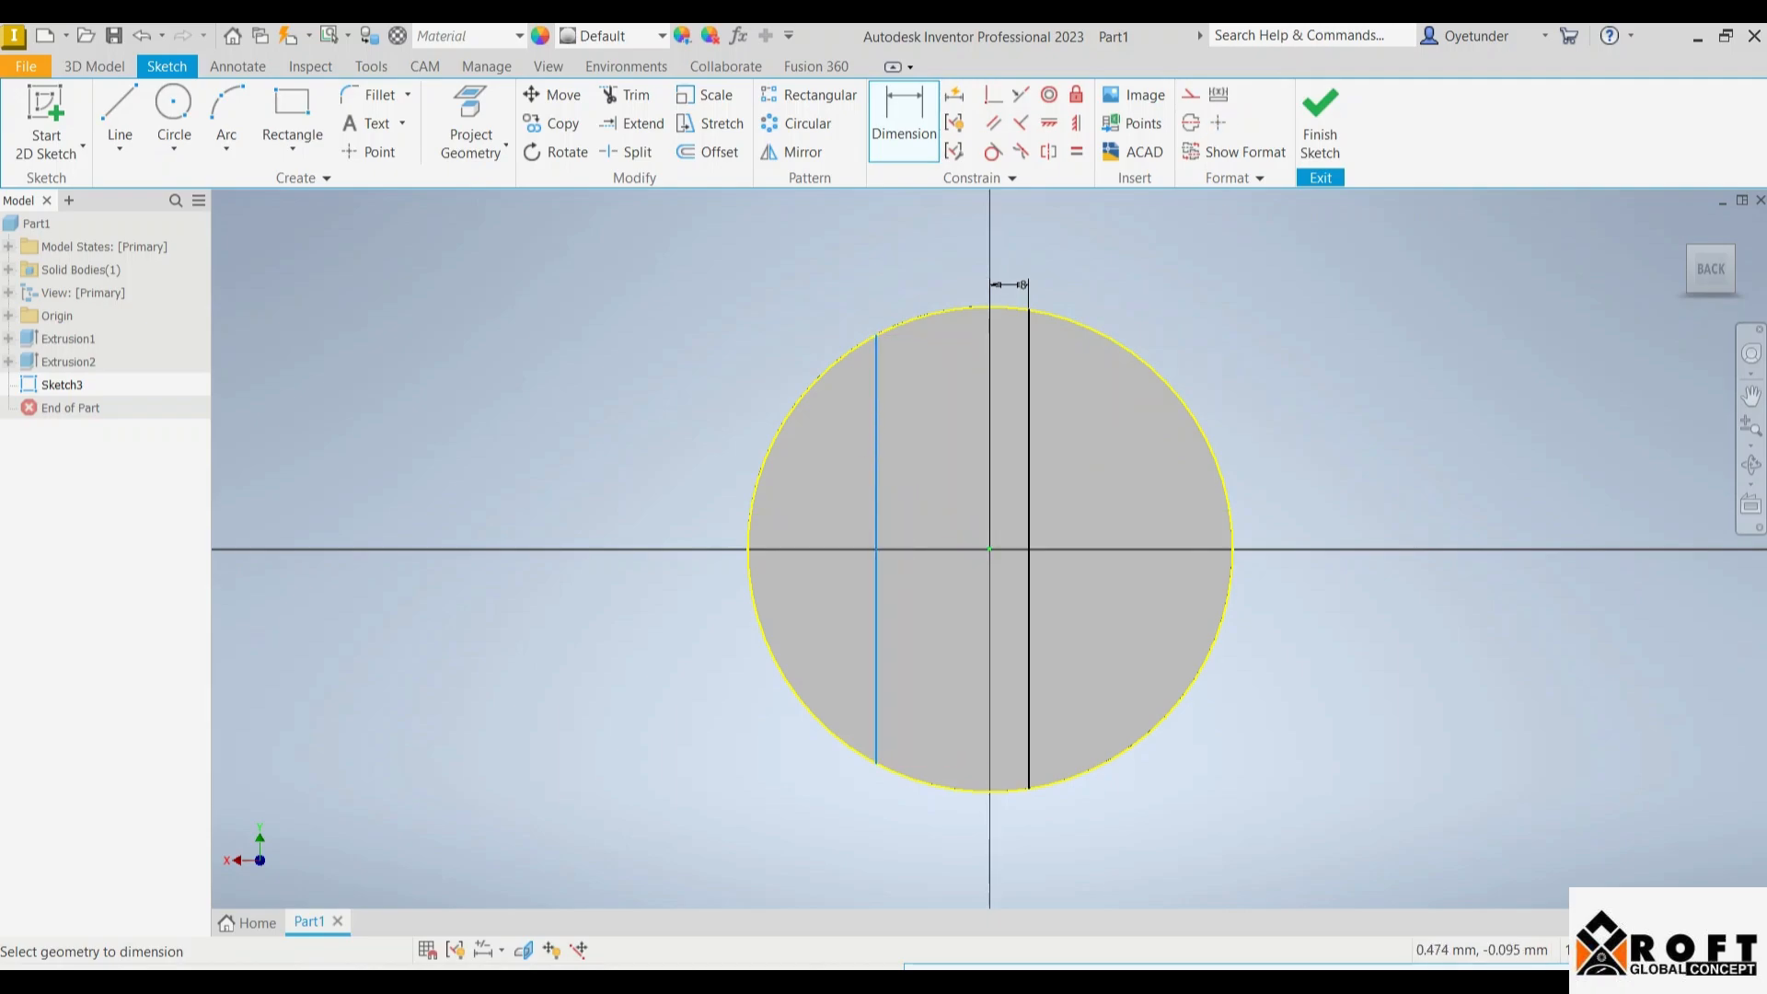
left_click(990, 549)
left_click(958, 258)
type("8")
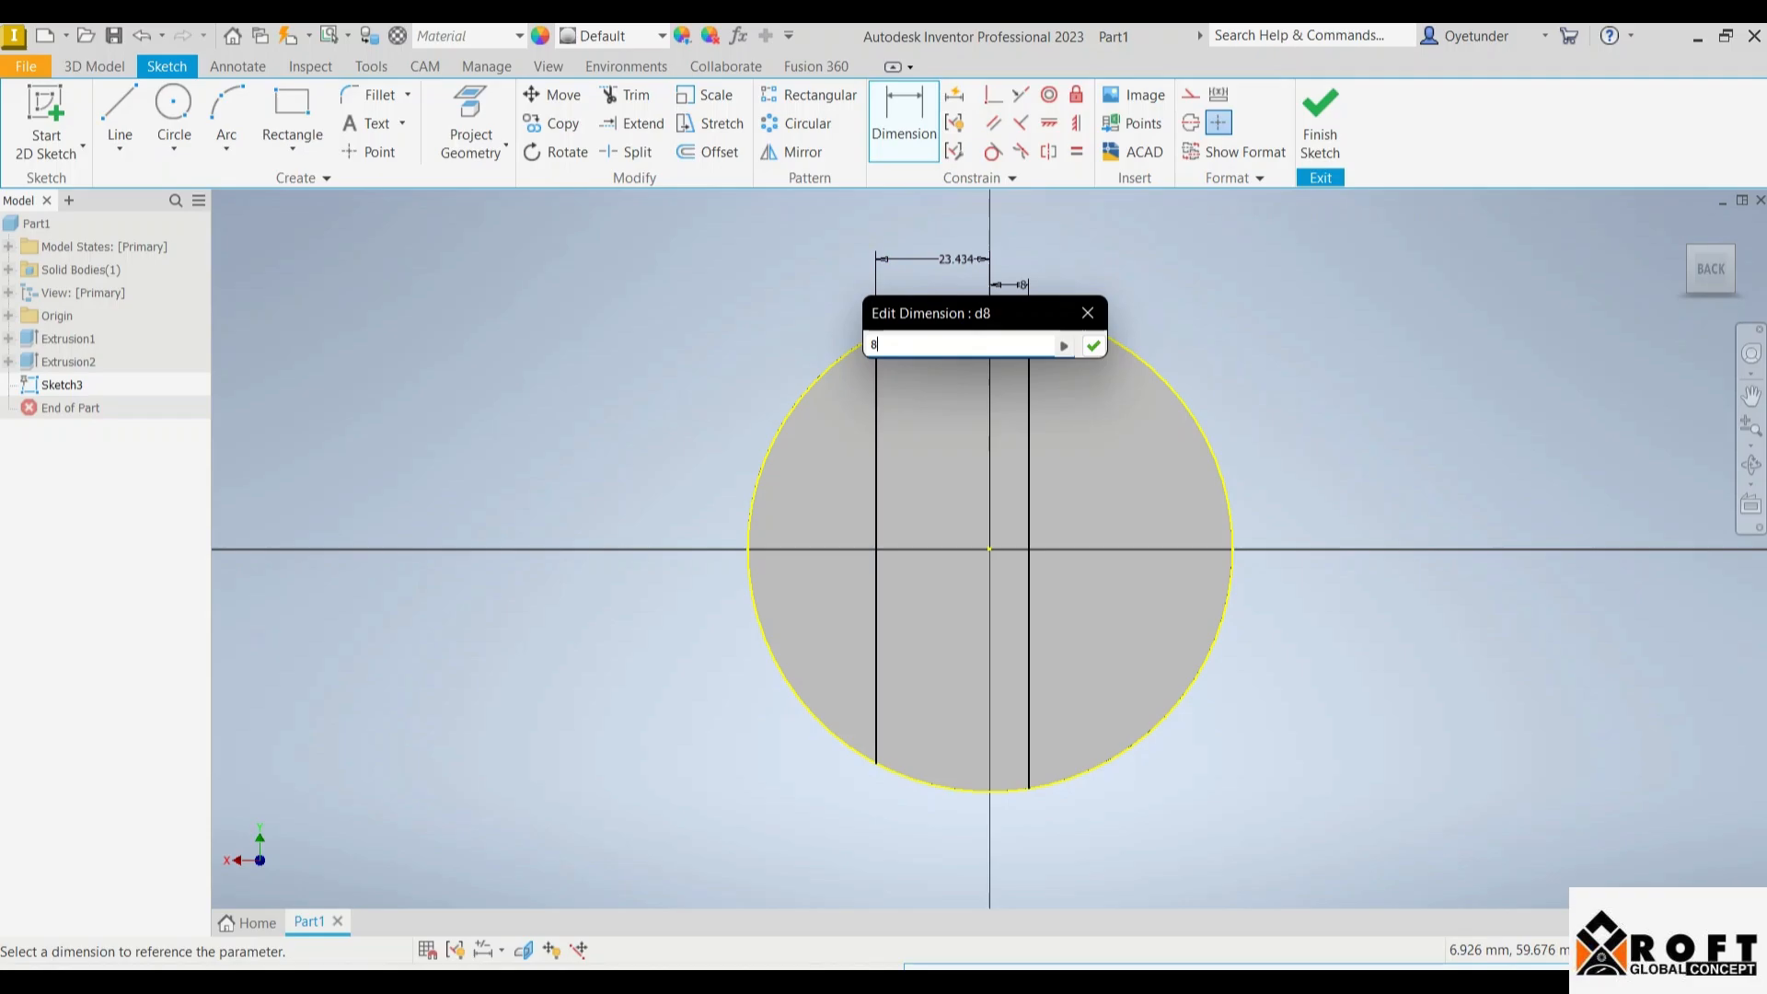
key("Return")
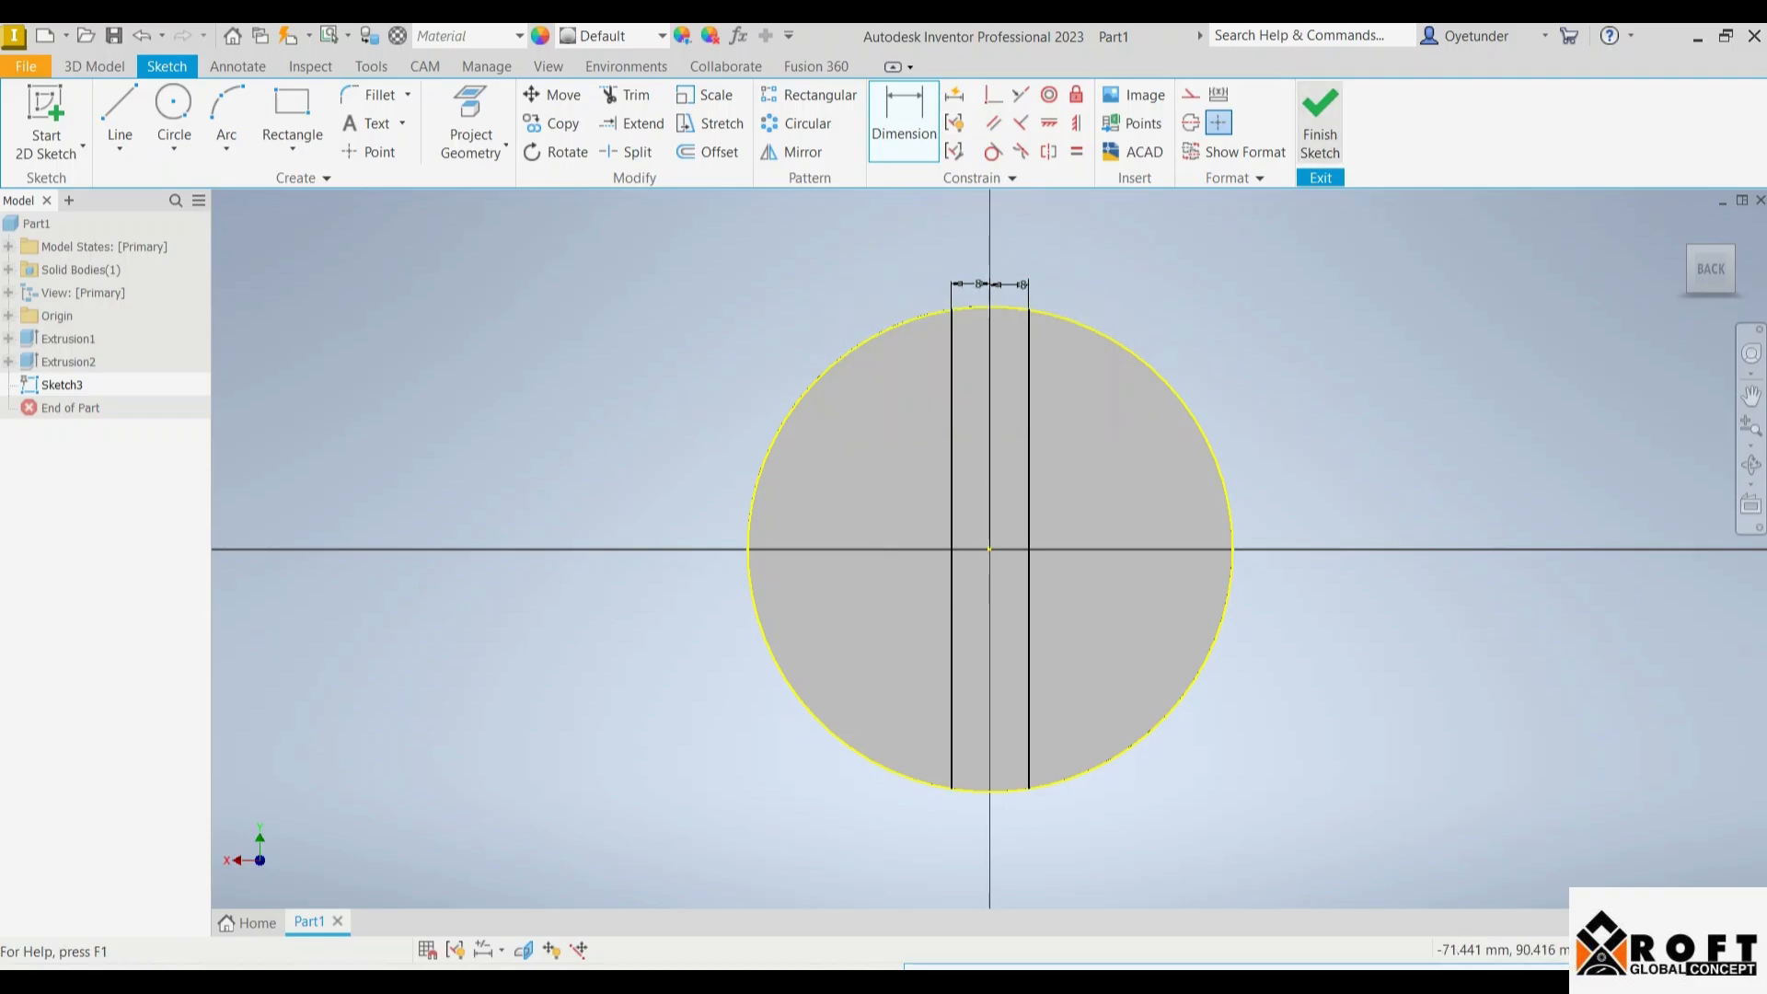
left_click(1320, 125)
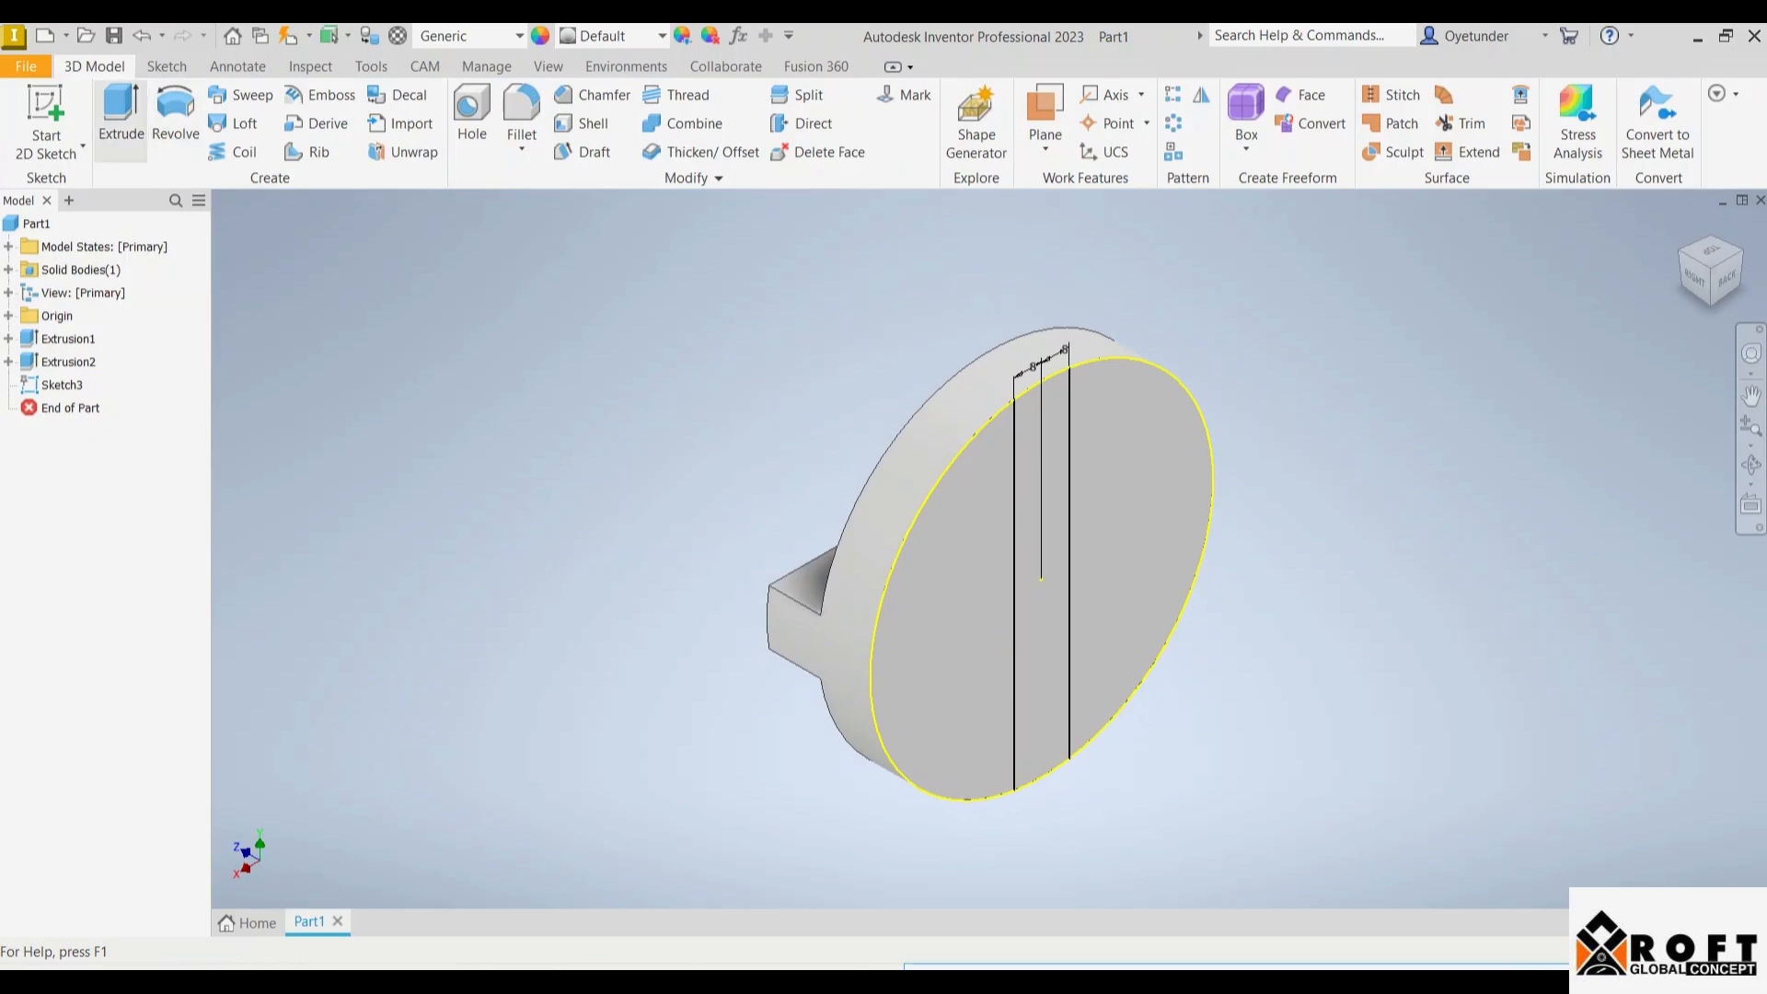
- Extrude the strip between the two vertical lines 15 mm outward from the back face, joined to the disc
key("e")
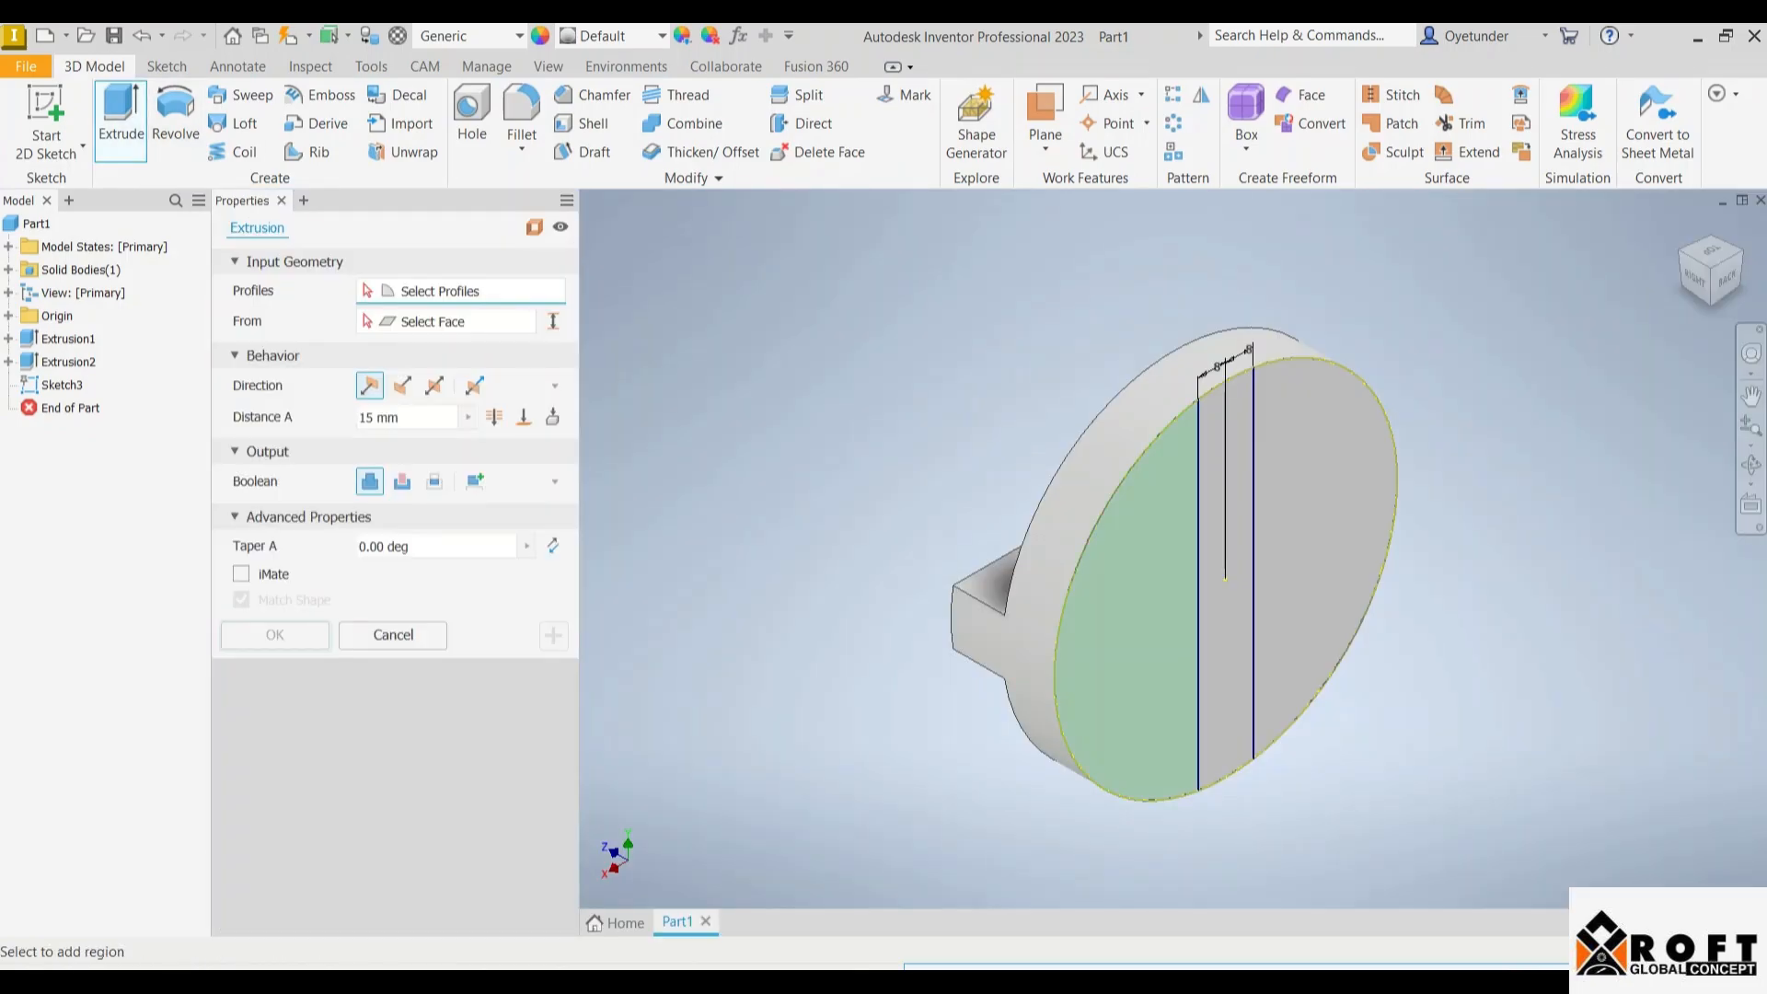
left_click(1225, 608)
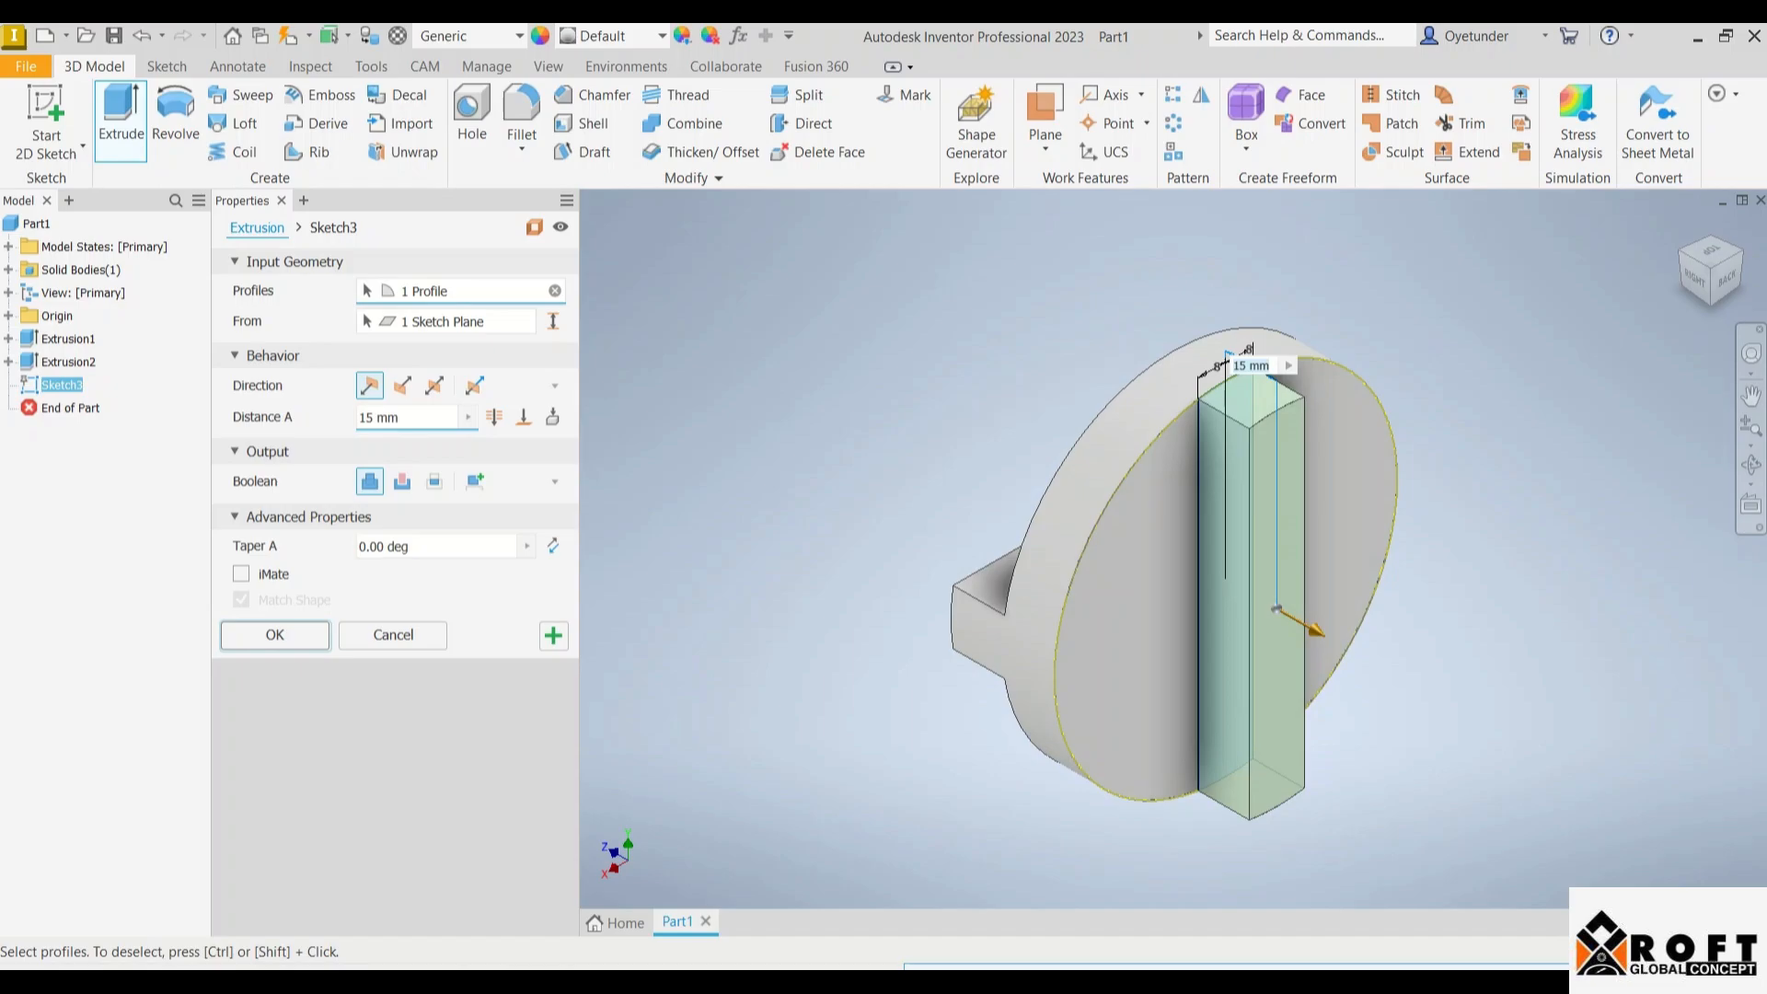
key("Return")
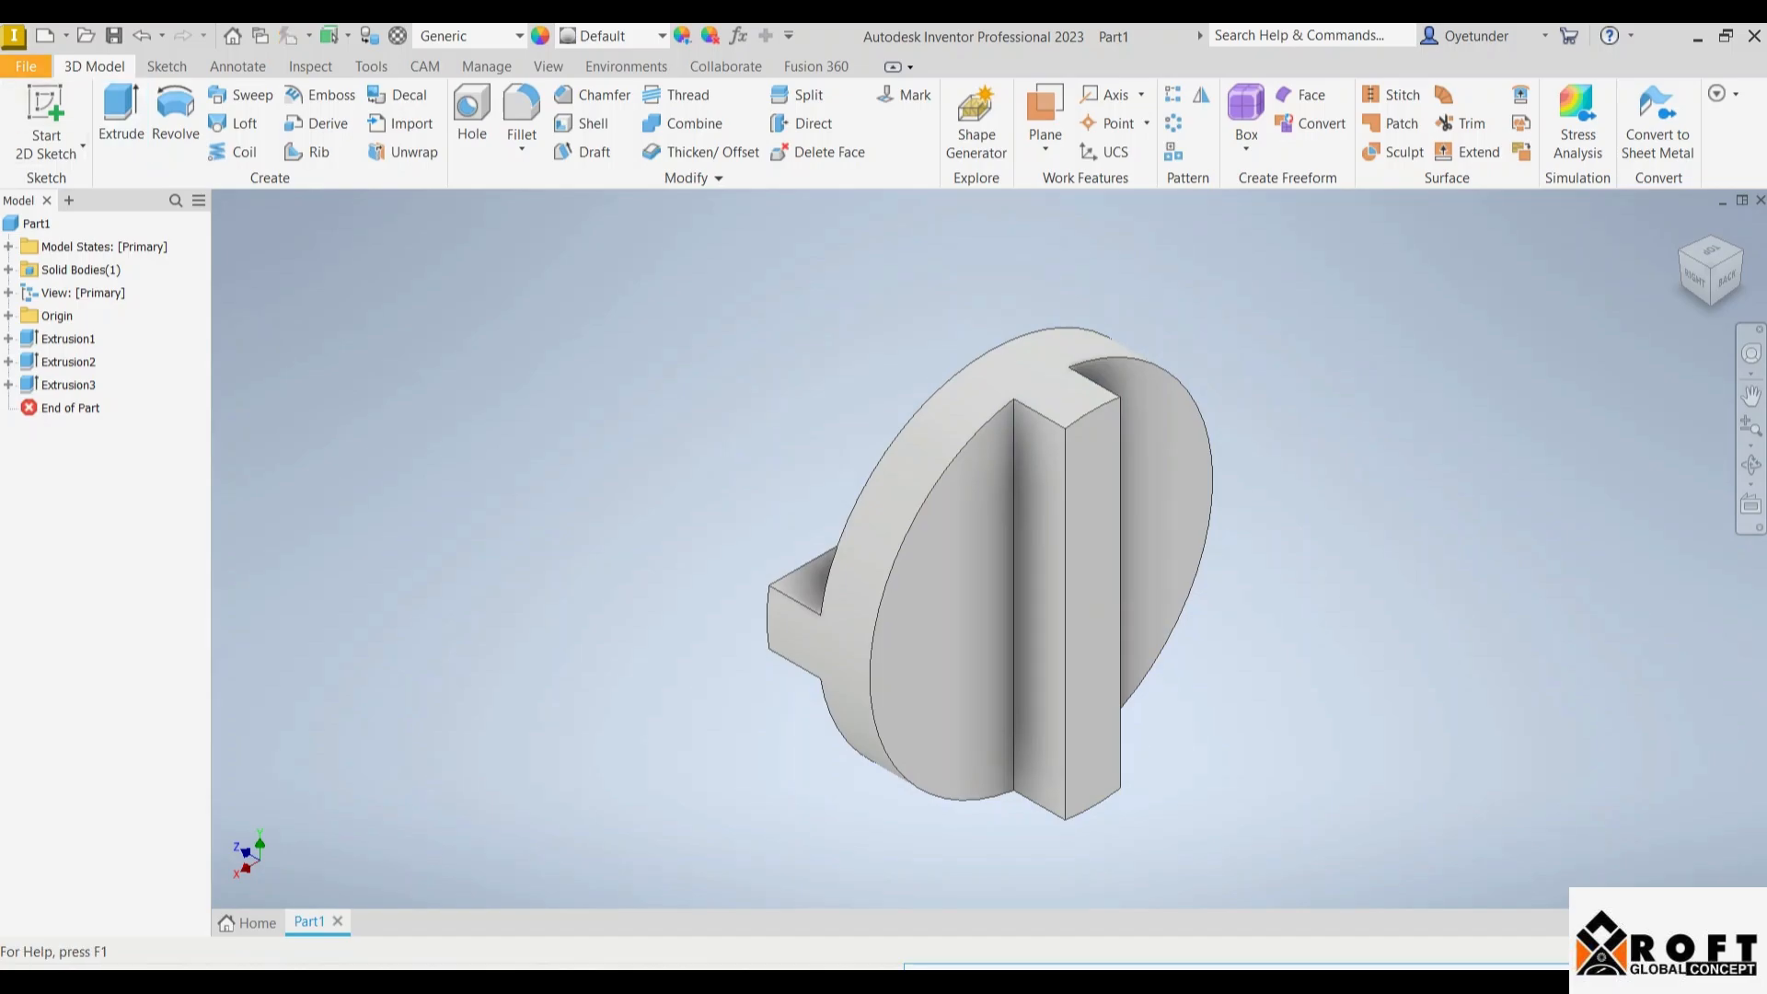
- Save the part as DISK in the COUPLE PRACTICE folder
left_click(26, 67)
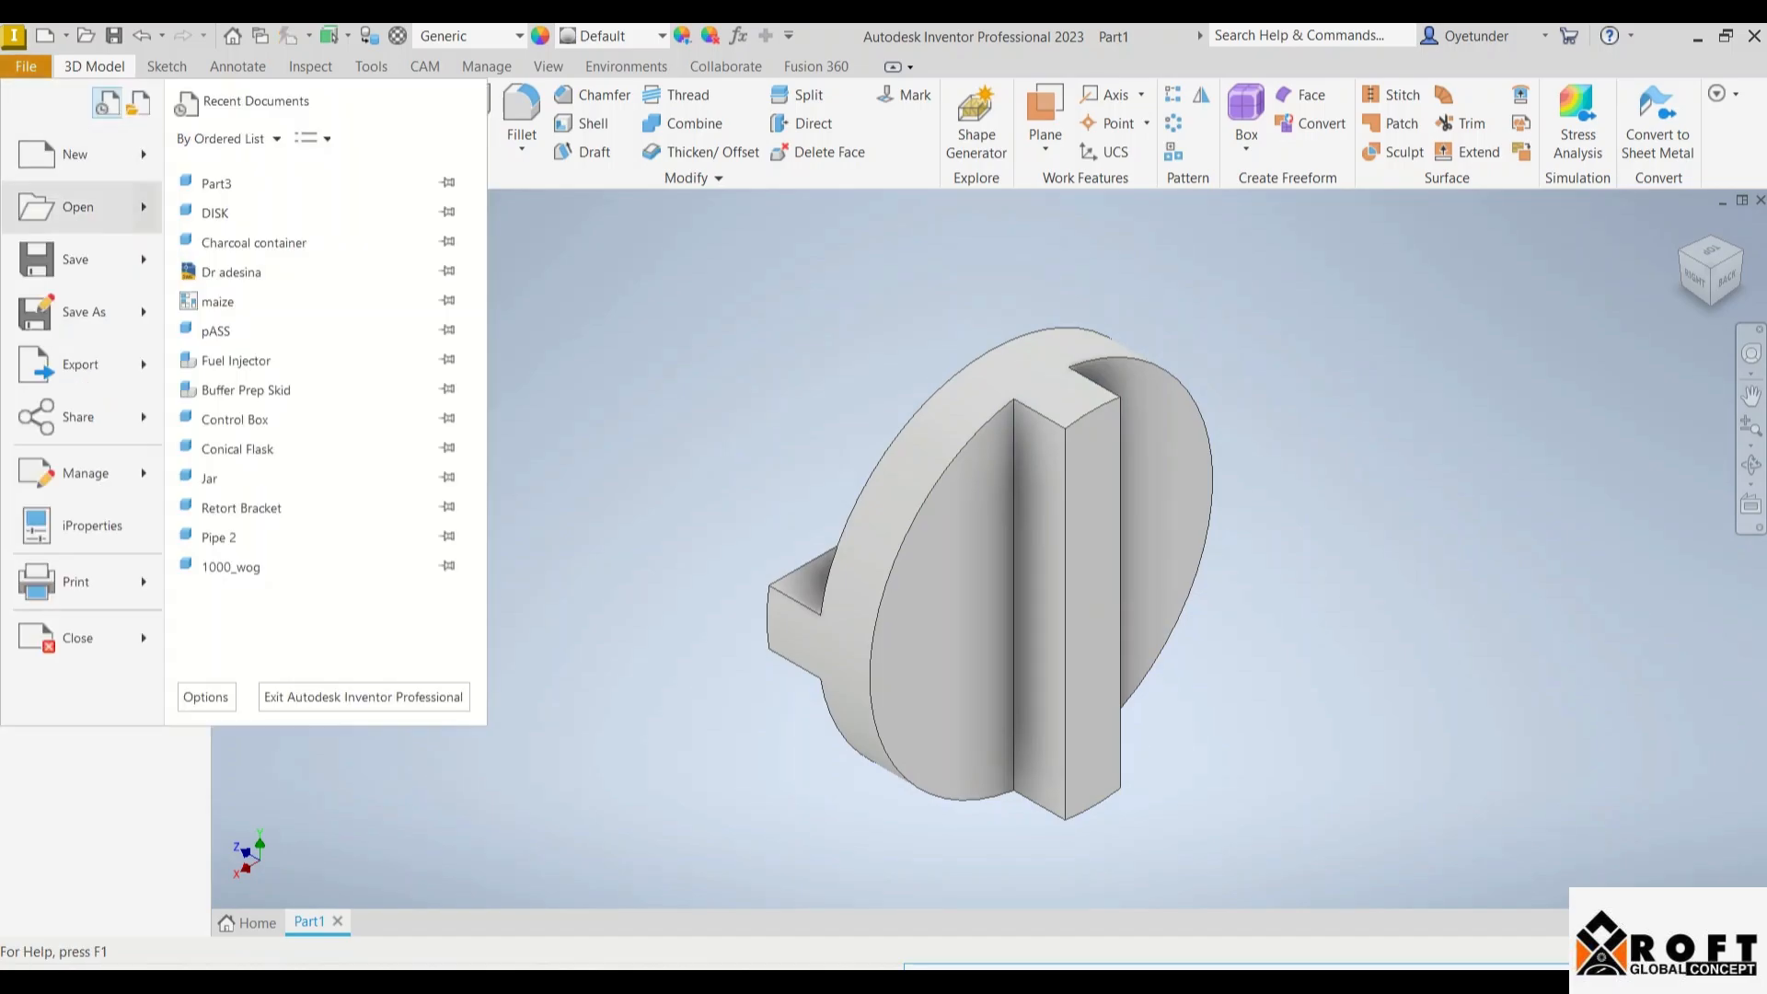
left_click(75, 259)
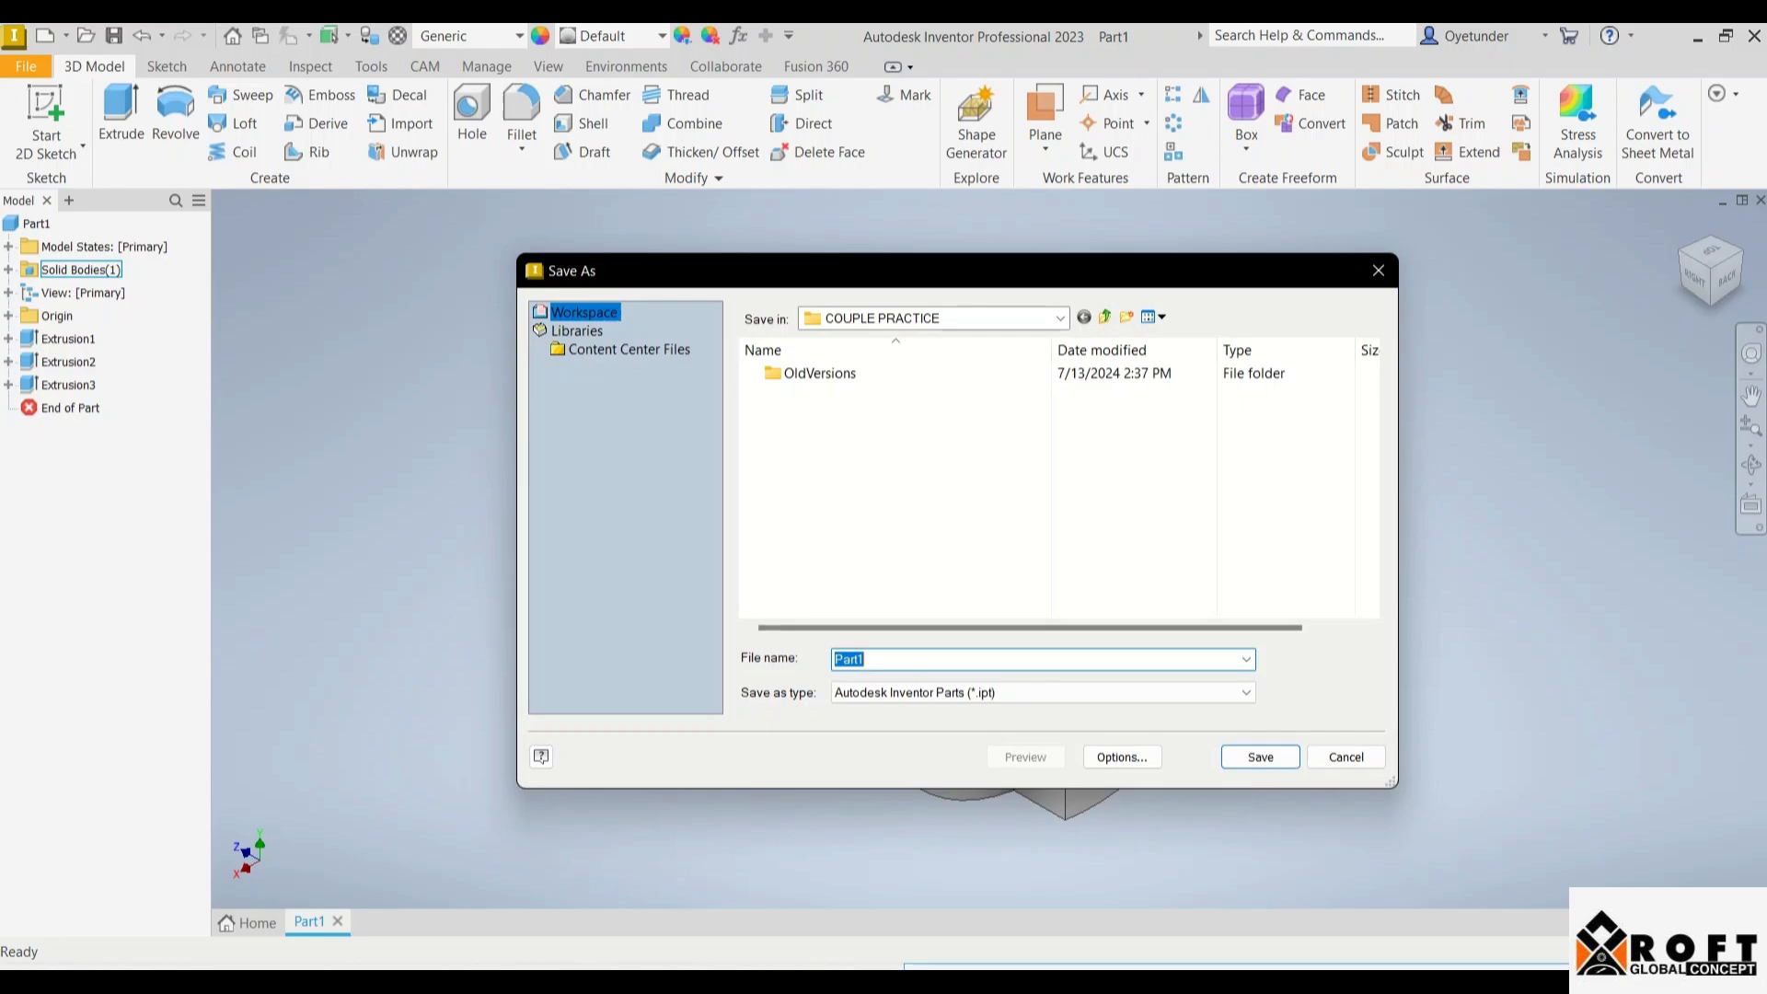
key("BackSpace")
key("Return")
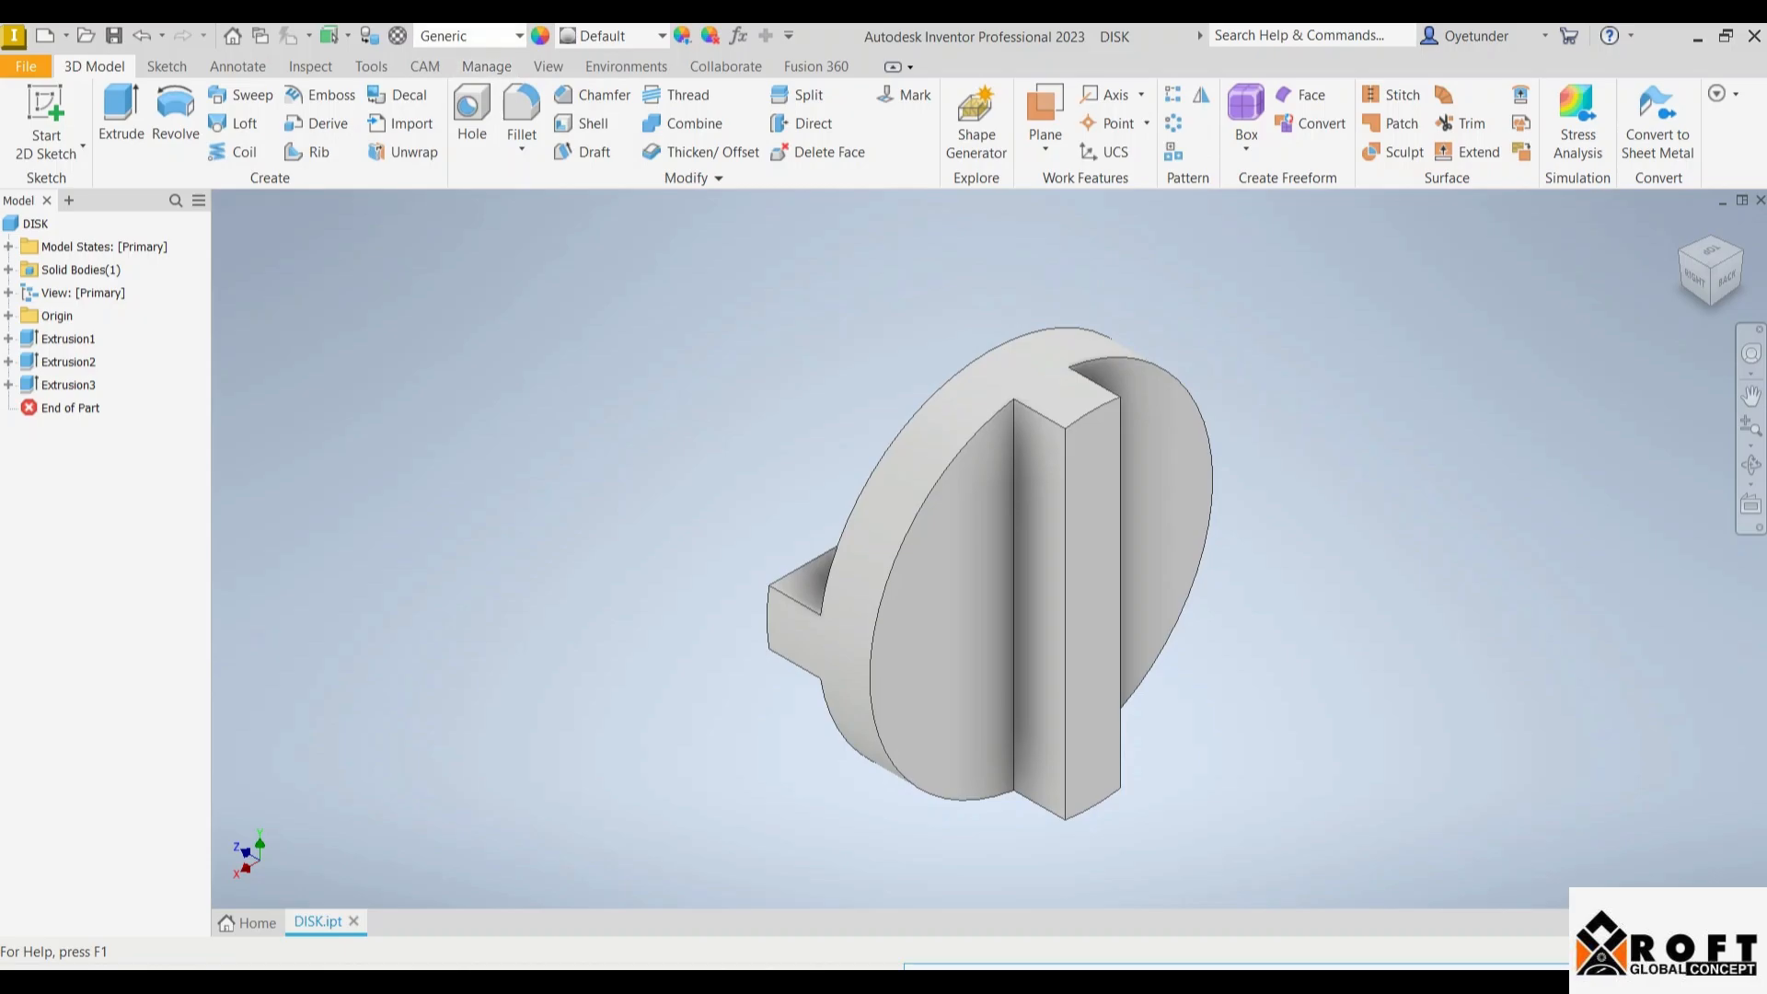
- Assign the material Steel, Mild to the DISK part
left_click(518, 36)
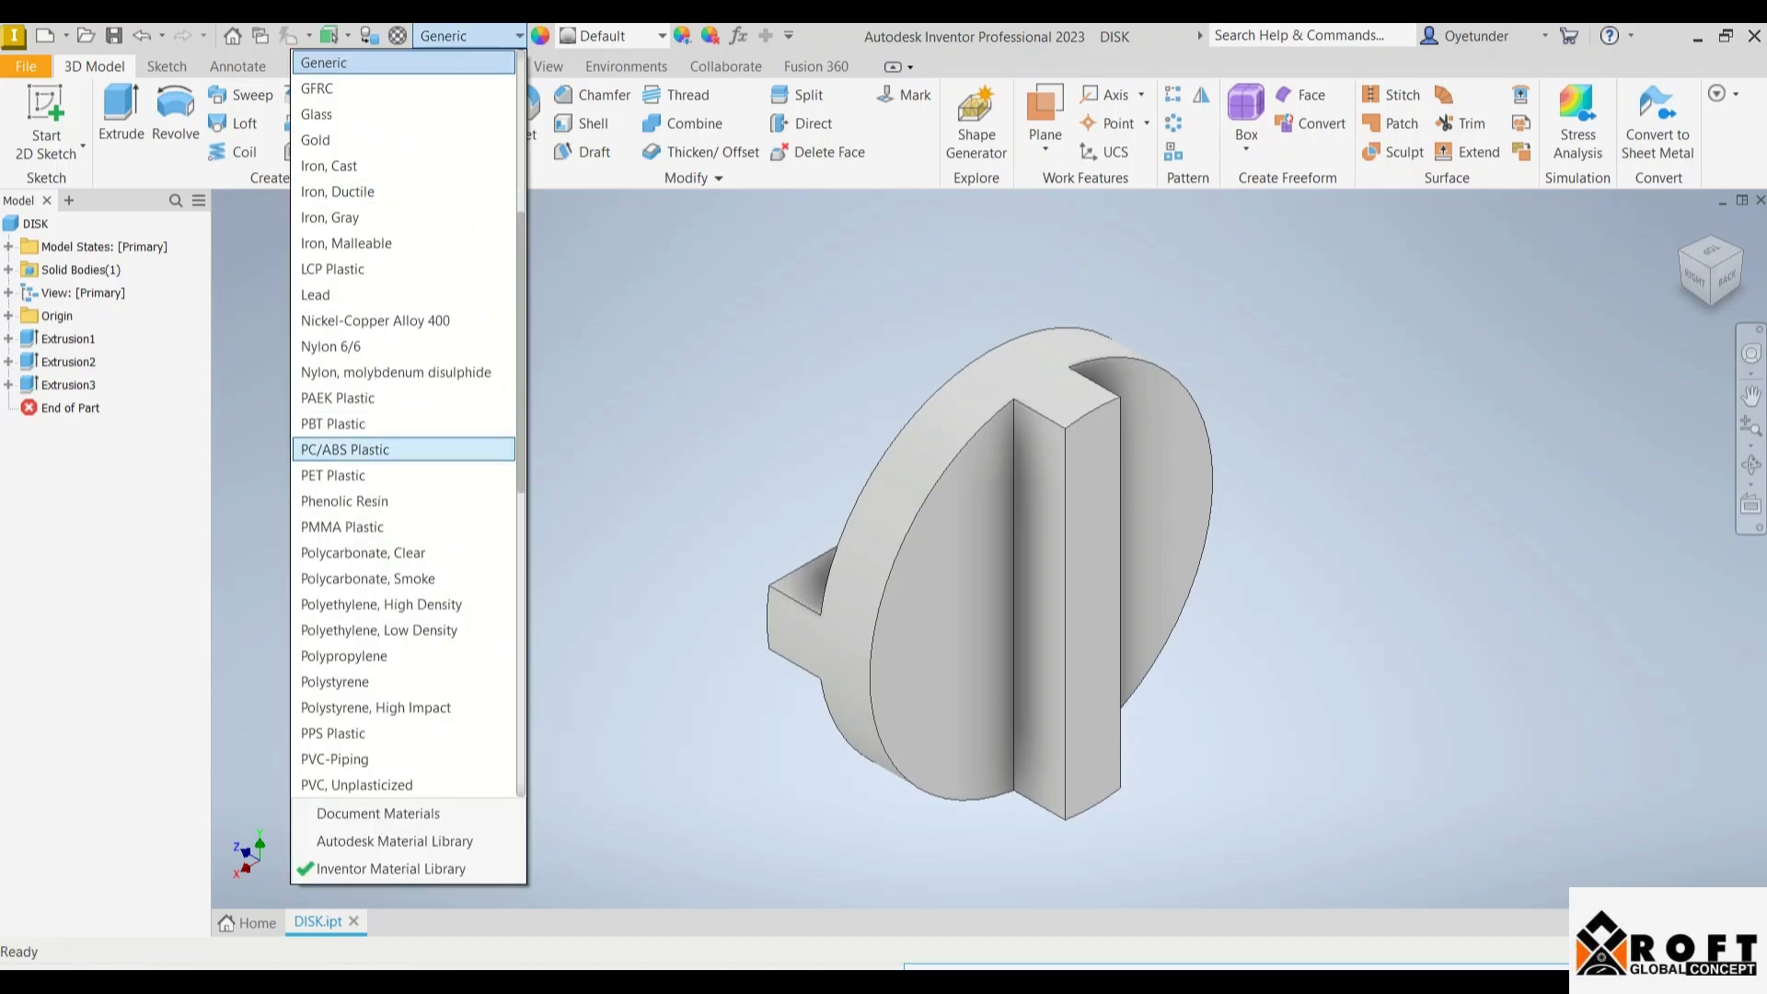
scroll(405, 423, "down", 4)
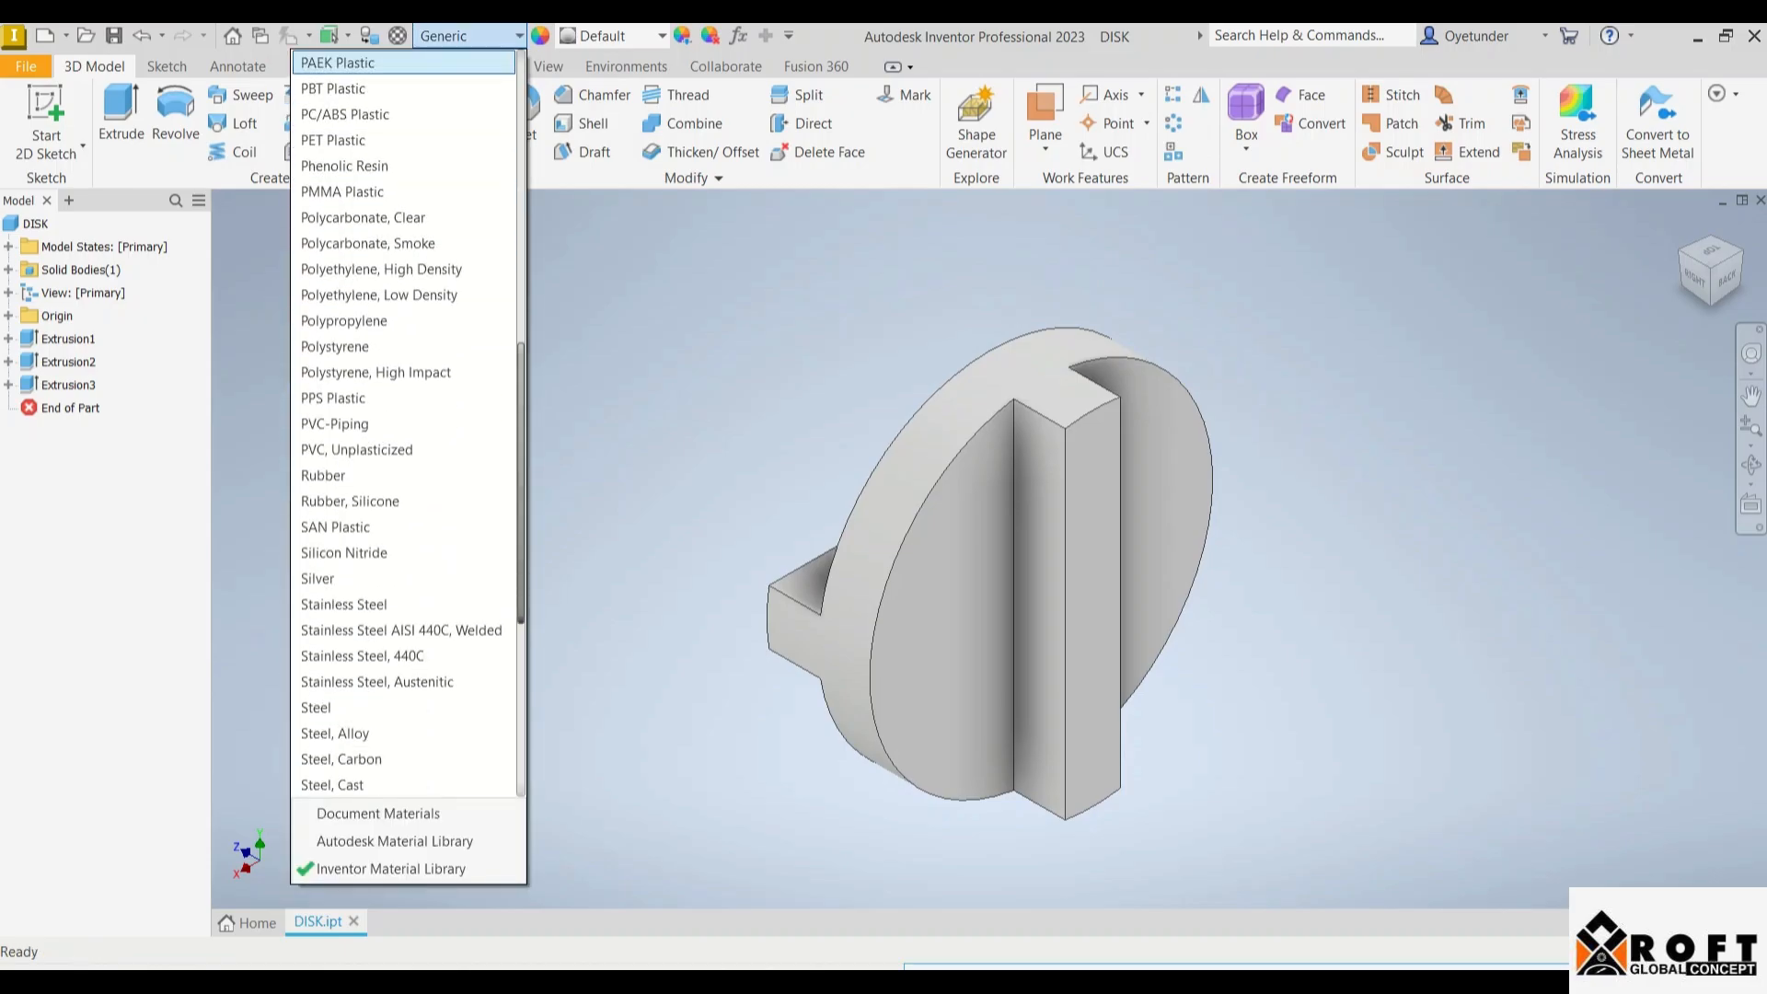
scroll(405, 424, "down", 4)
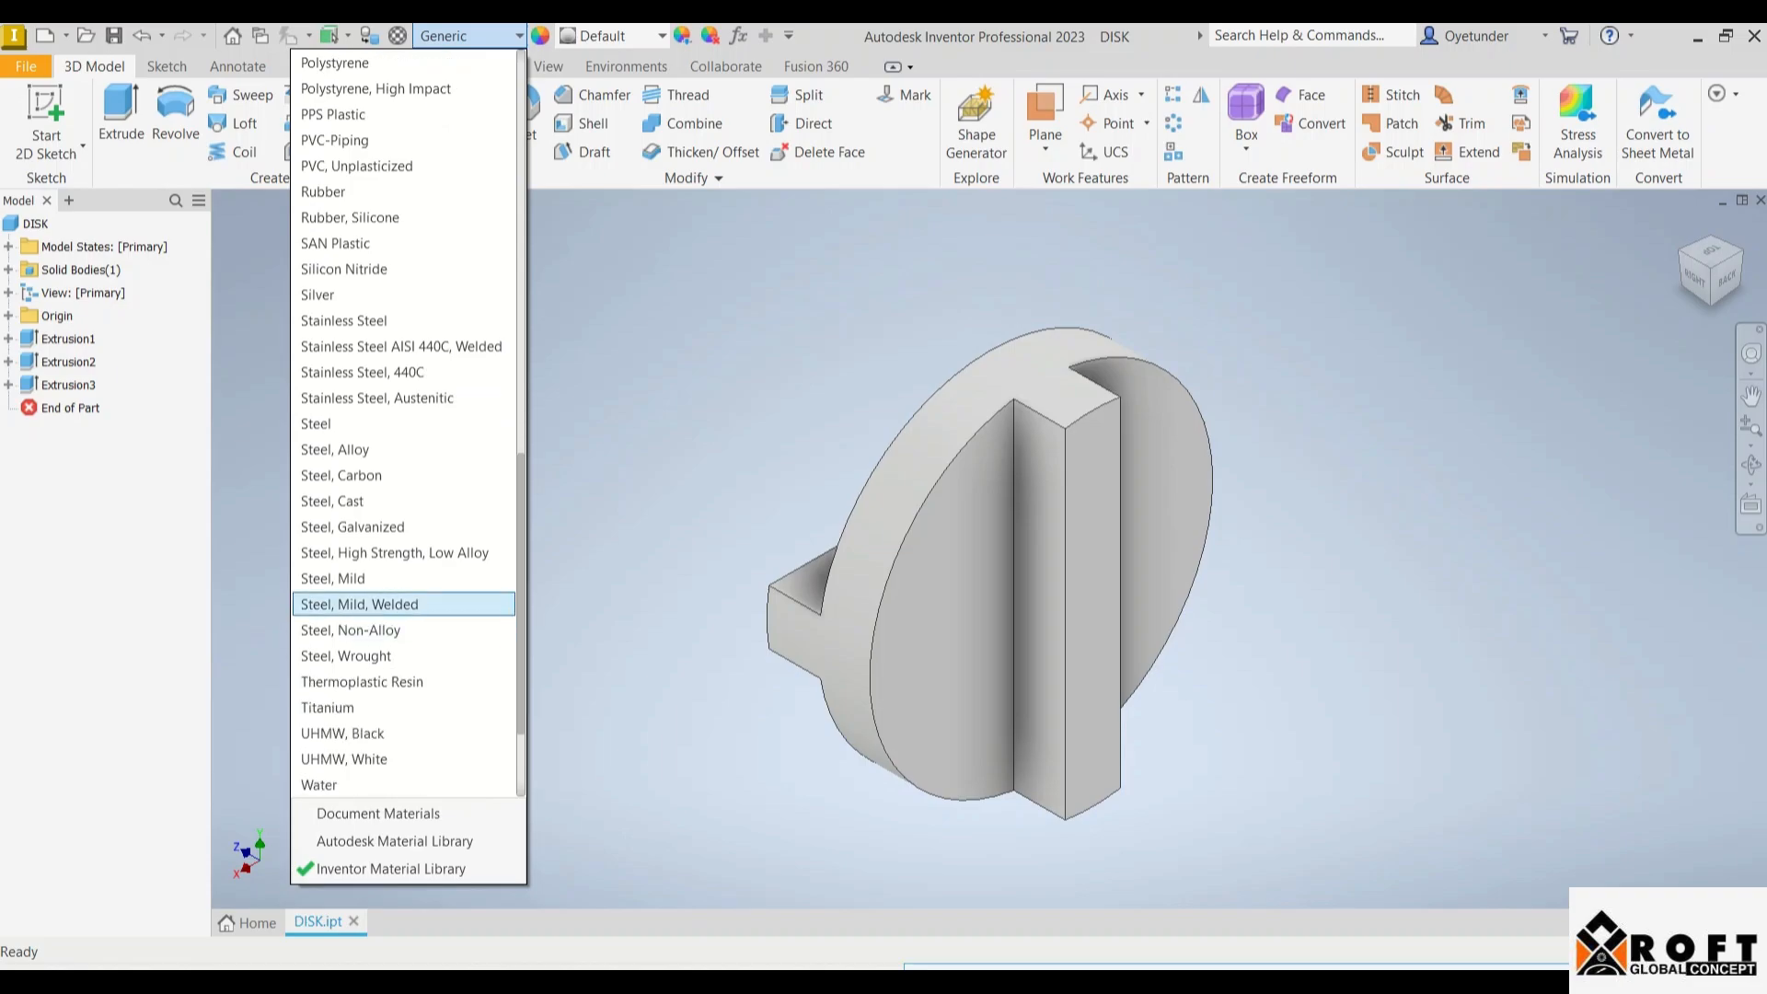
left_click(333, 578)
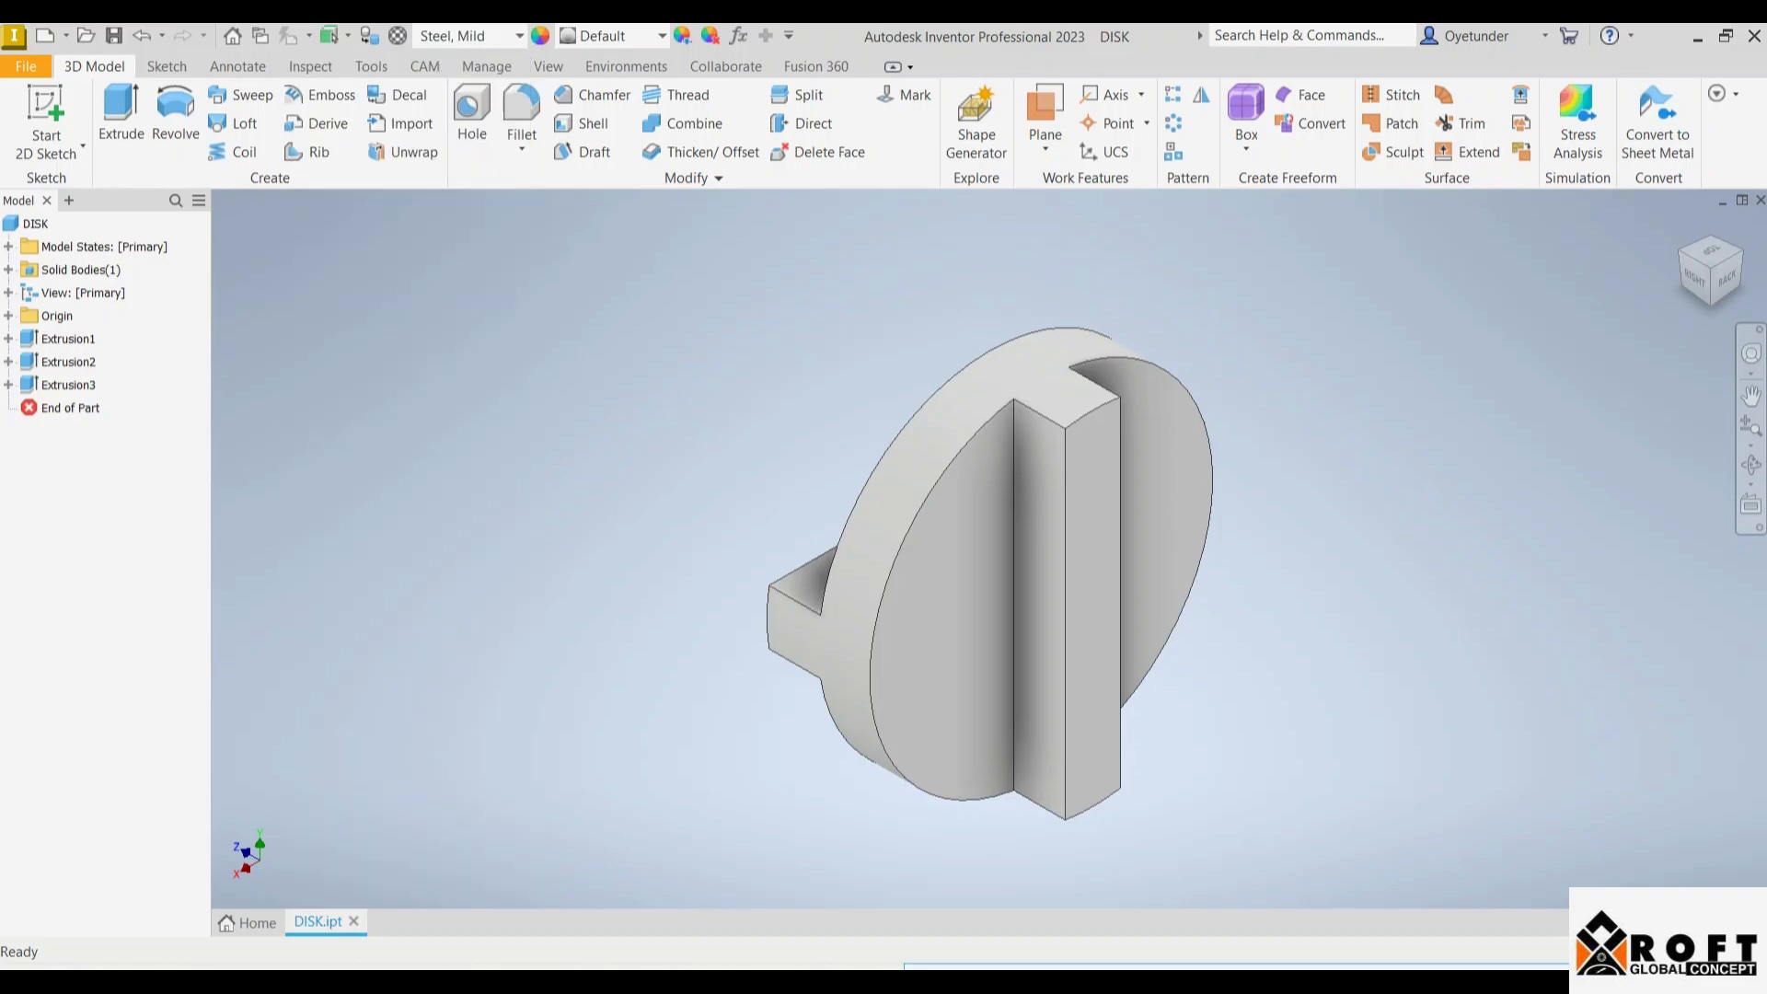